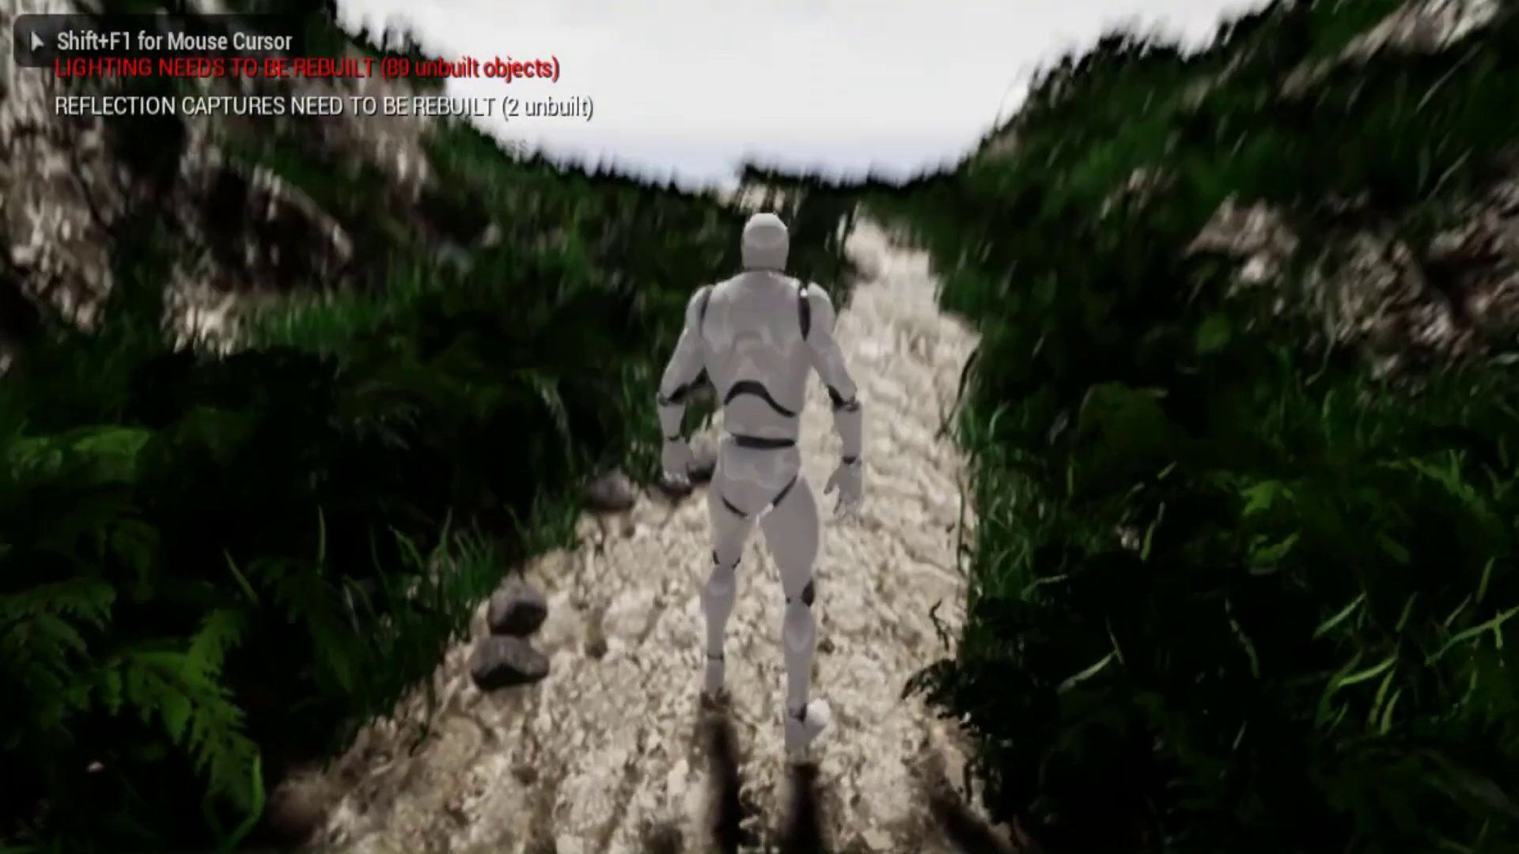
# Run the mannequin along the path past the pond and grass, jumping up the ridge toward the rock wall
pyautogui.press('w')
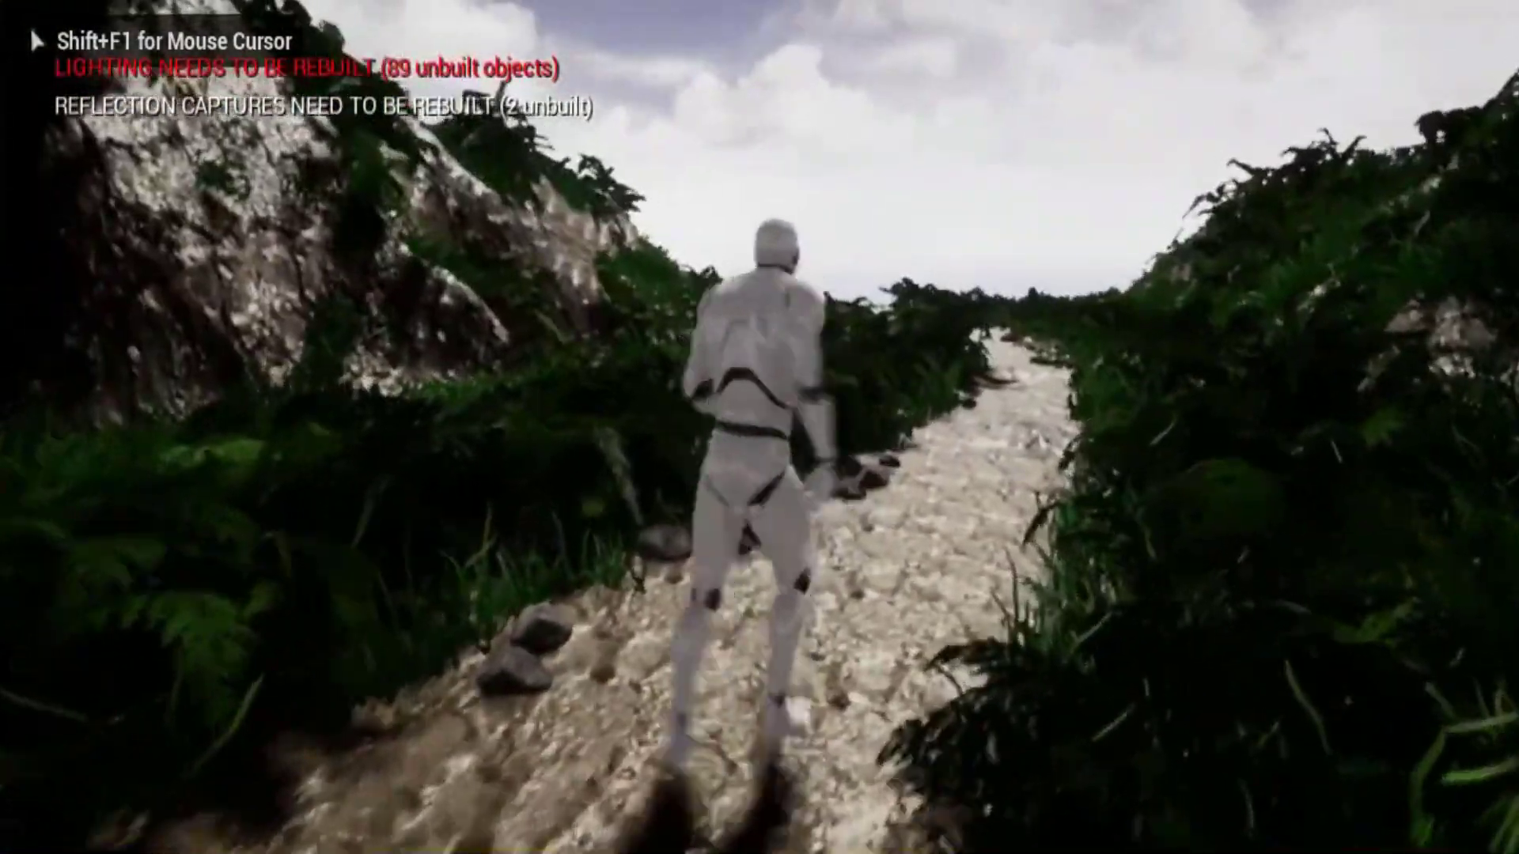
pyautogui.press('w')
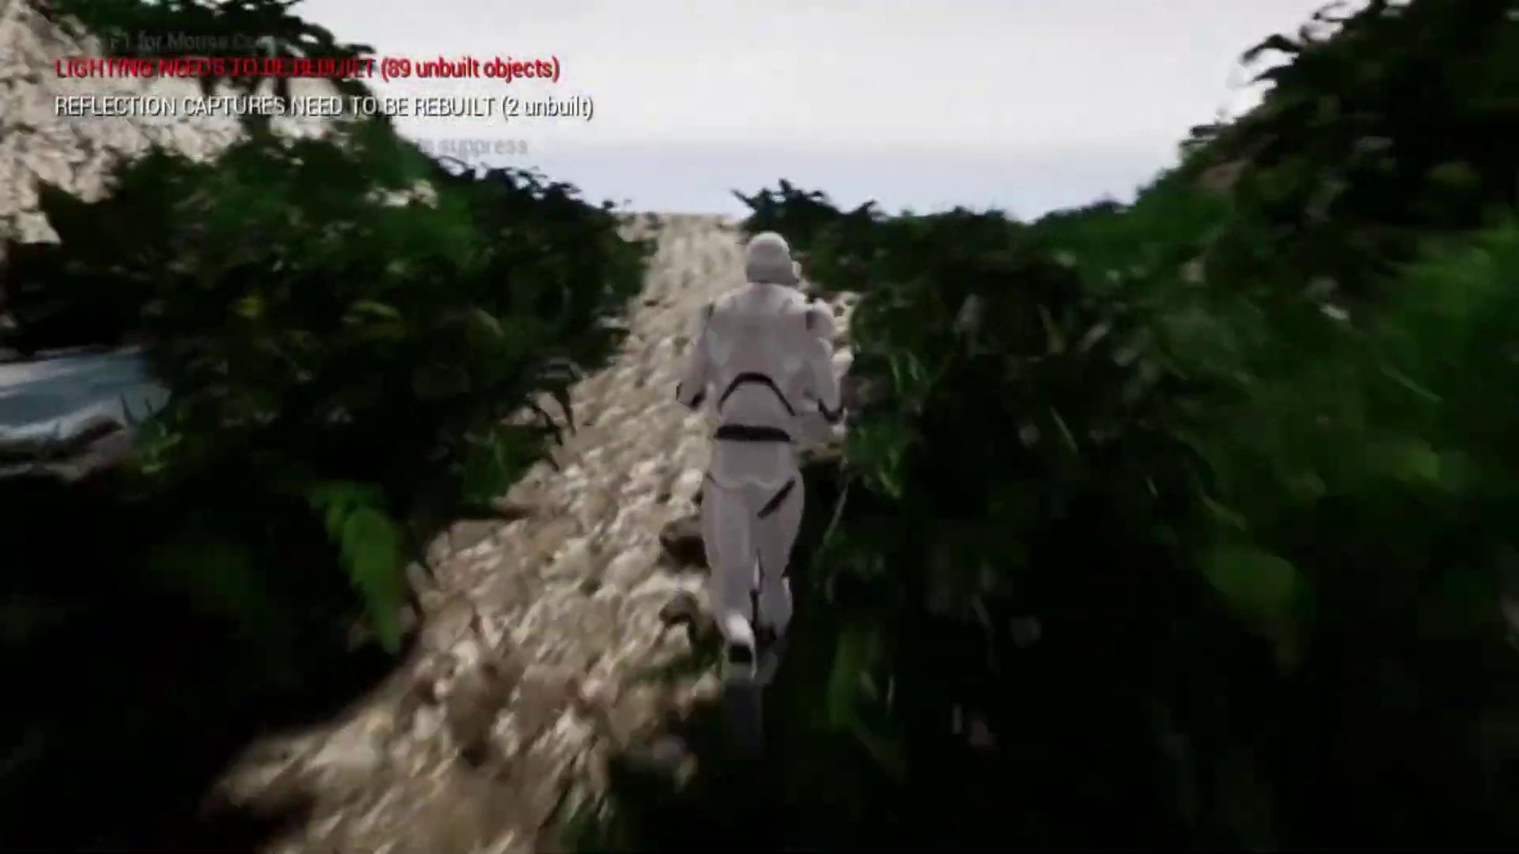
pyautogui.press('w')
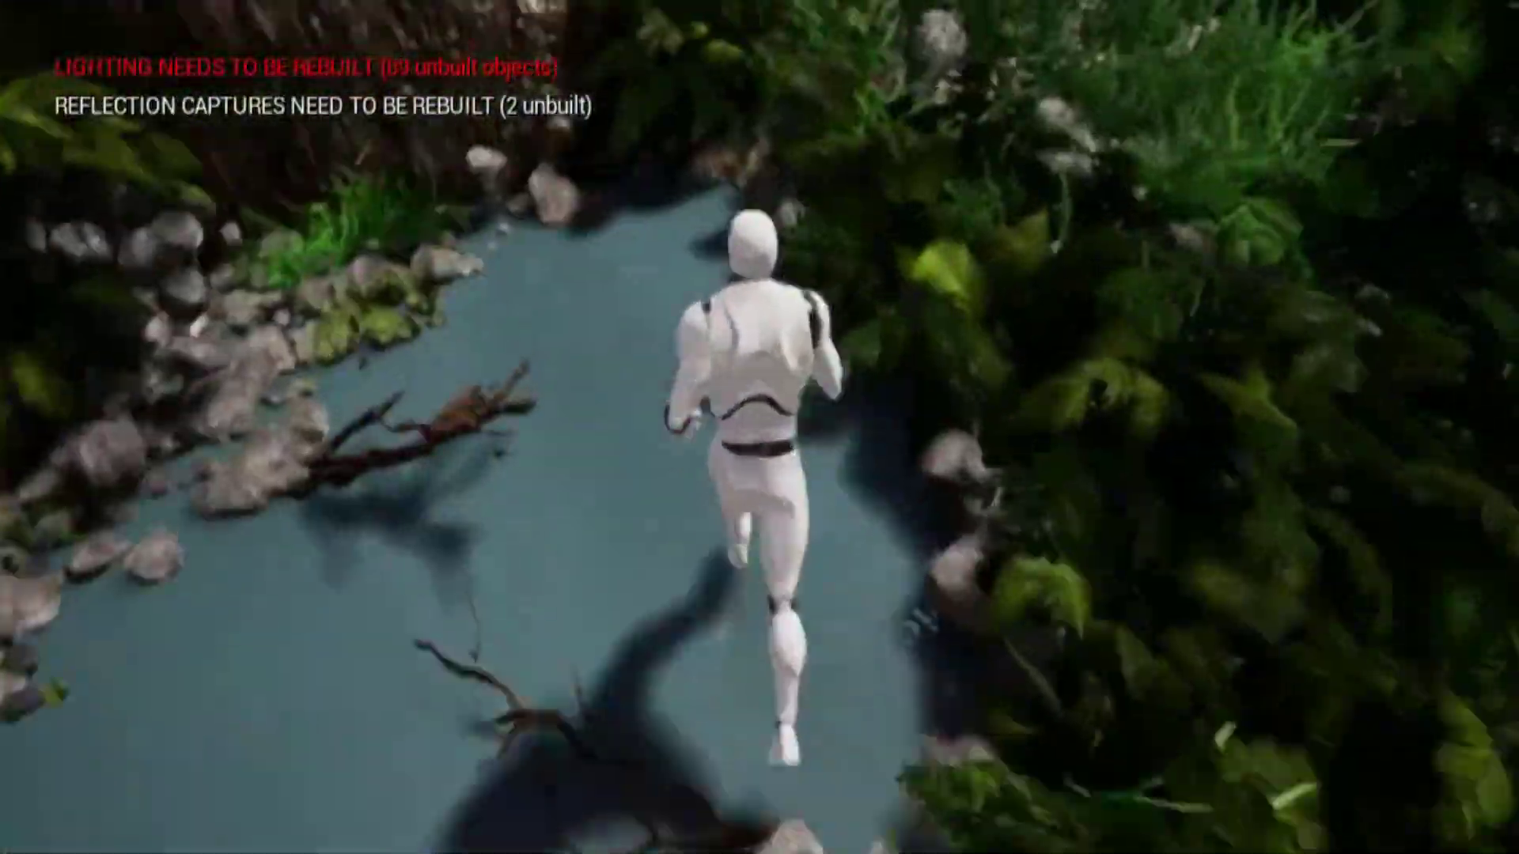
pyautogui.press('w')
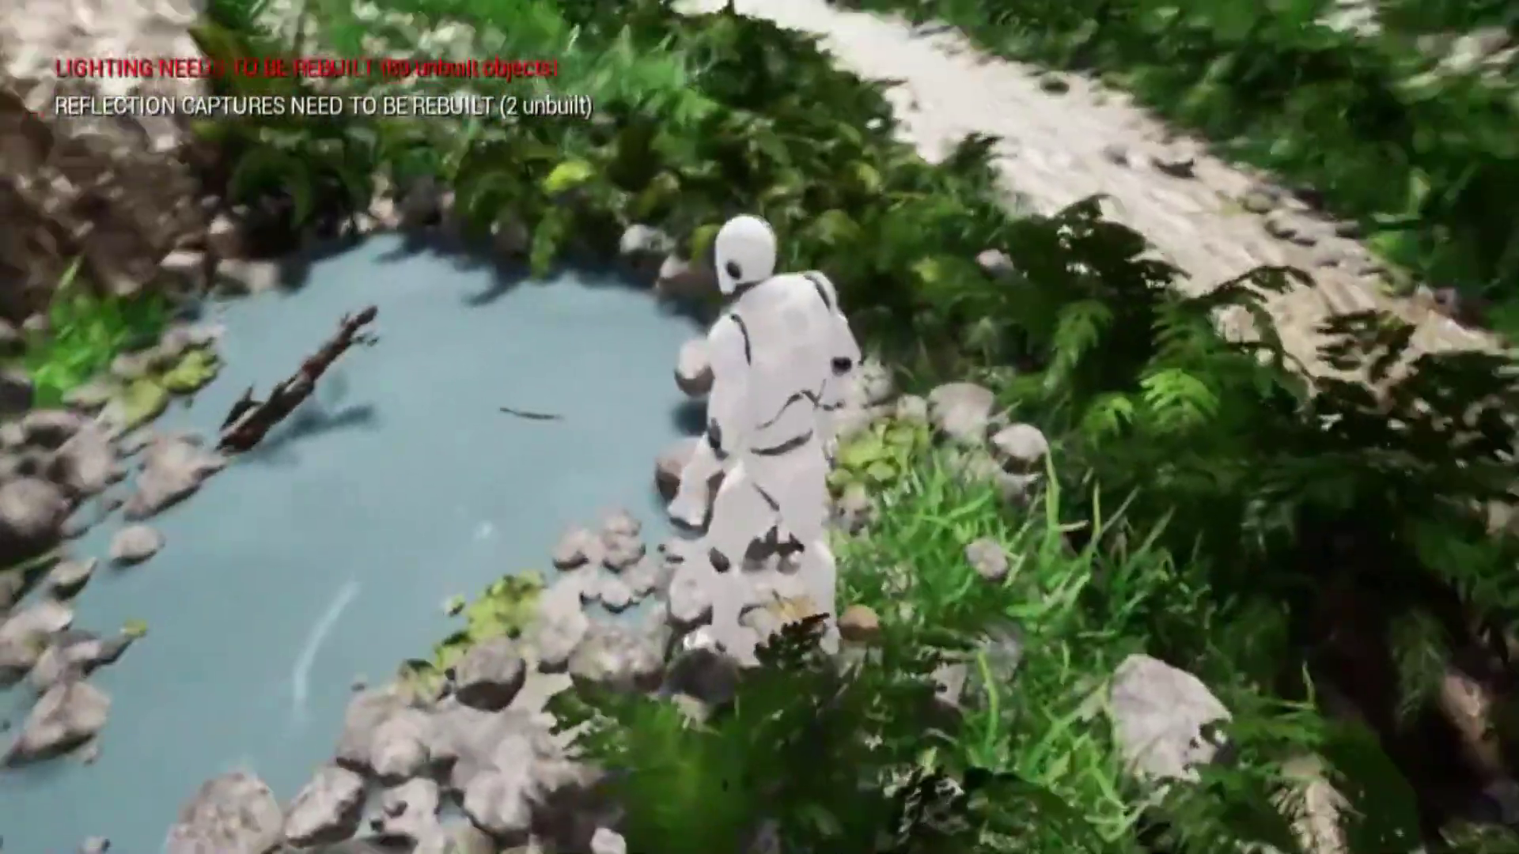
pyautogui.press('w')
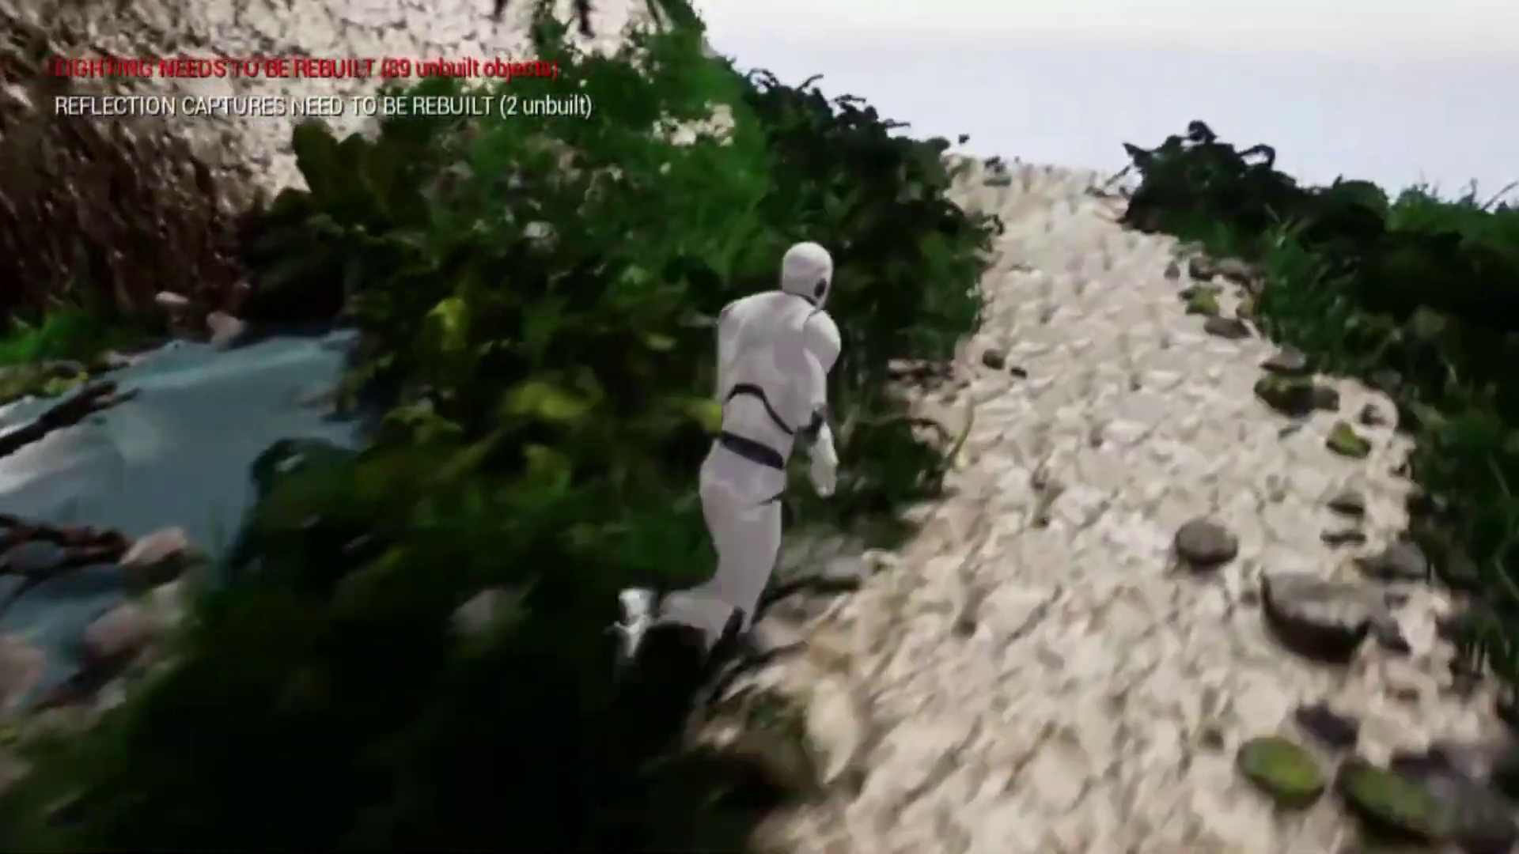
pyautogui.press('w')
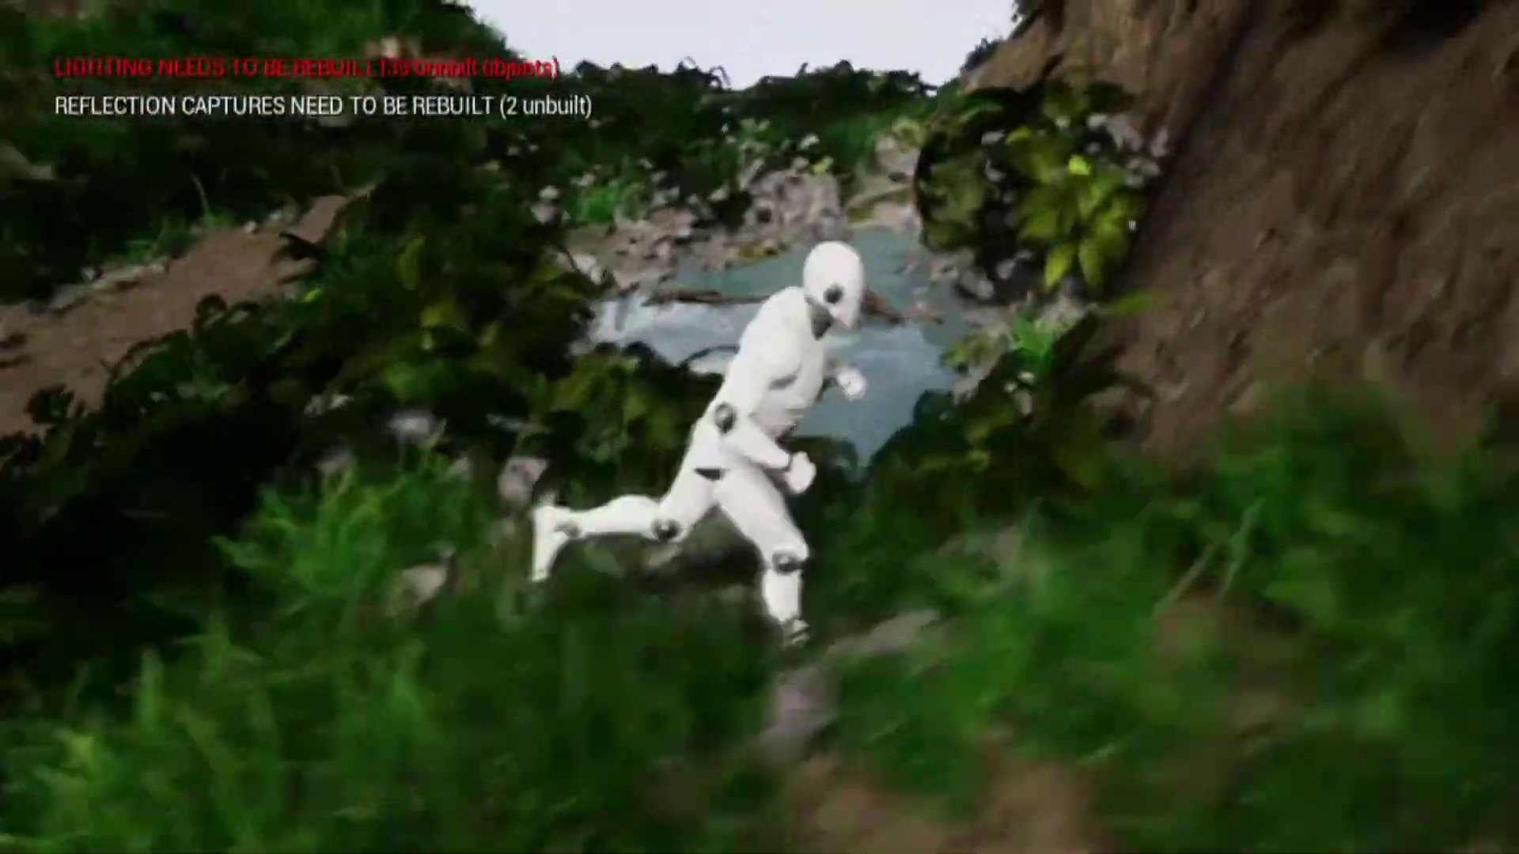
pyautogui.press('w')
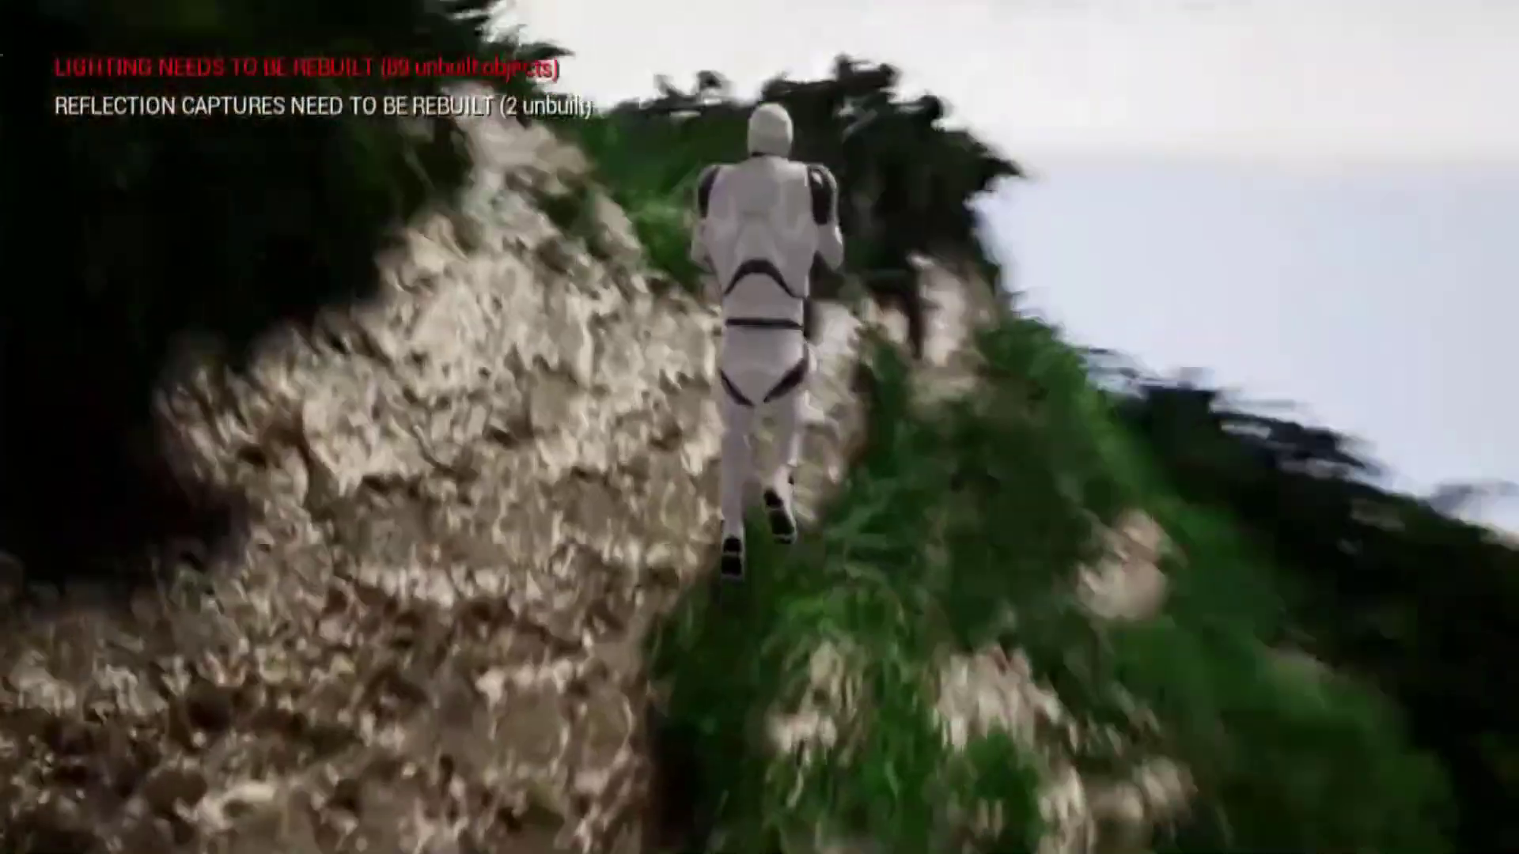
pyautogui.press('space')
# Run the character up the grassy ridge to face the rock wall, then end the play session
pyautogui.press('w')
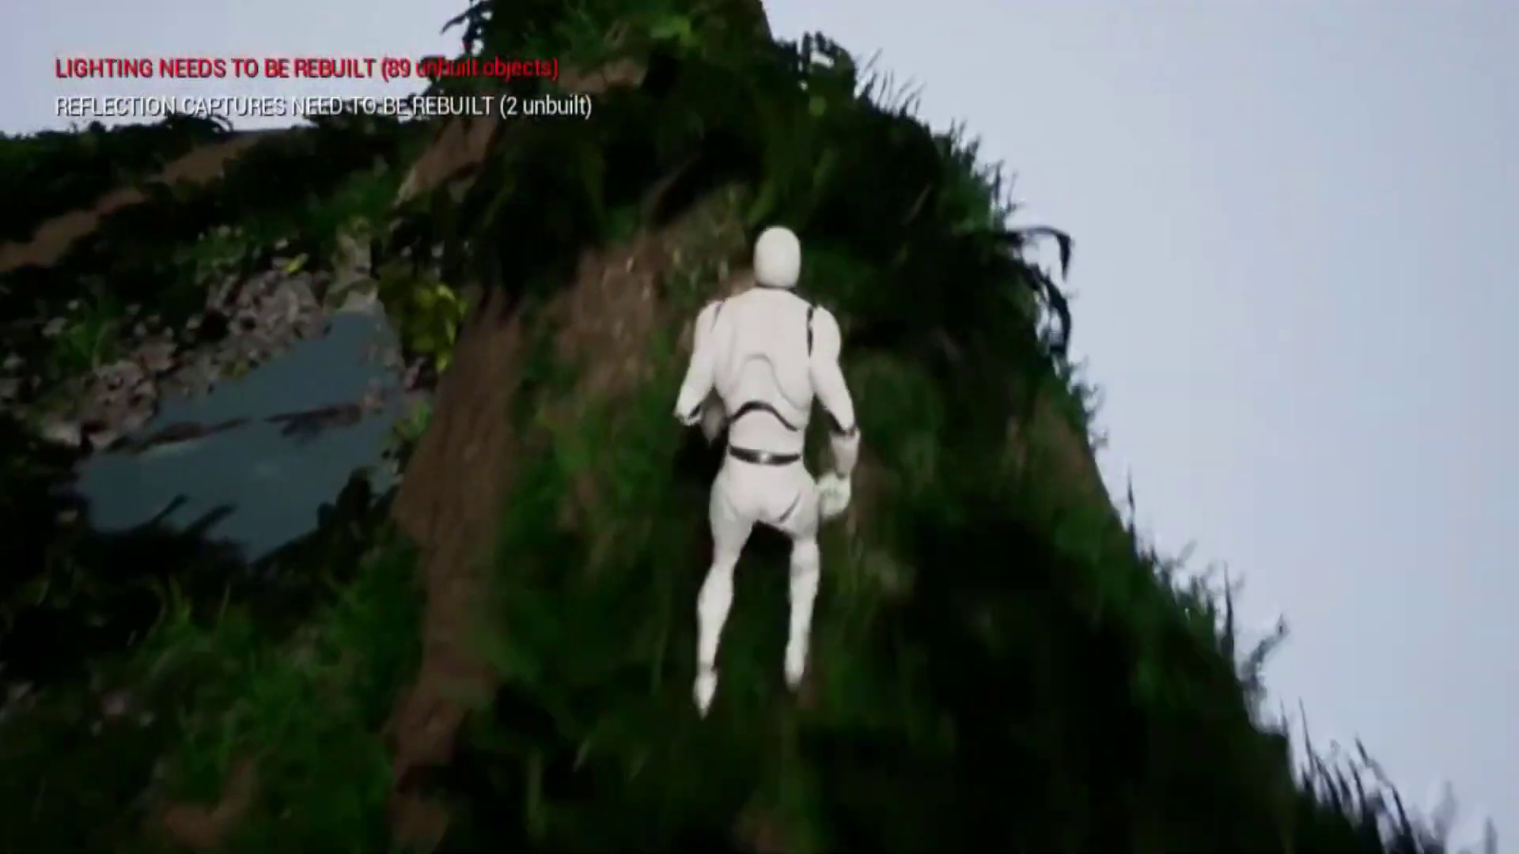
pyautogui.press('w')
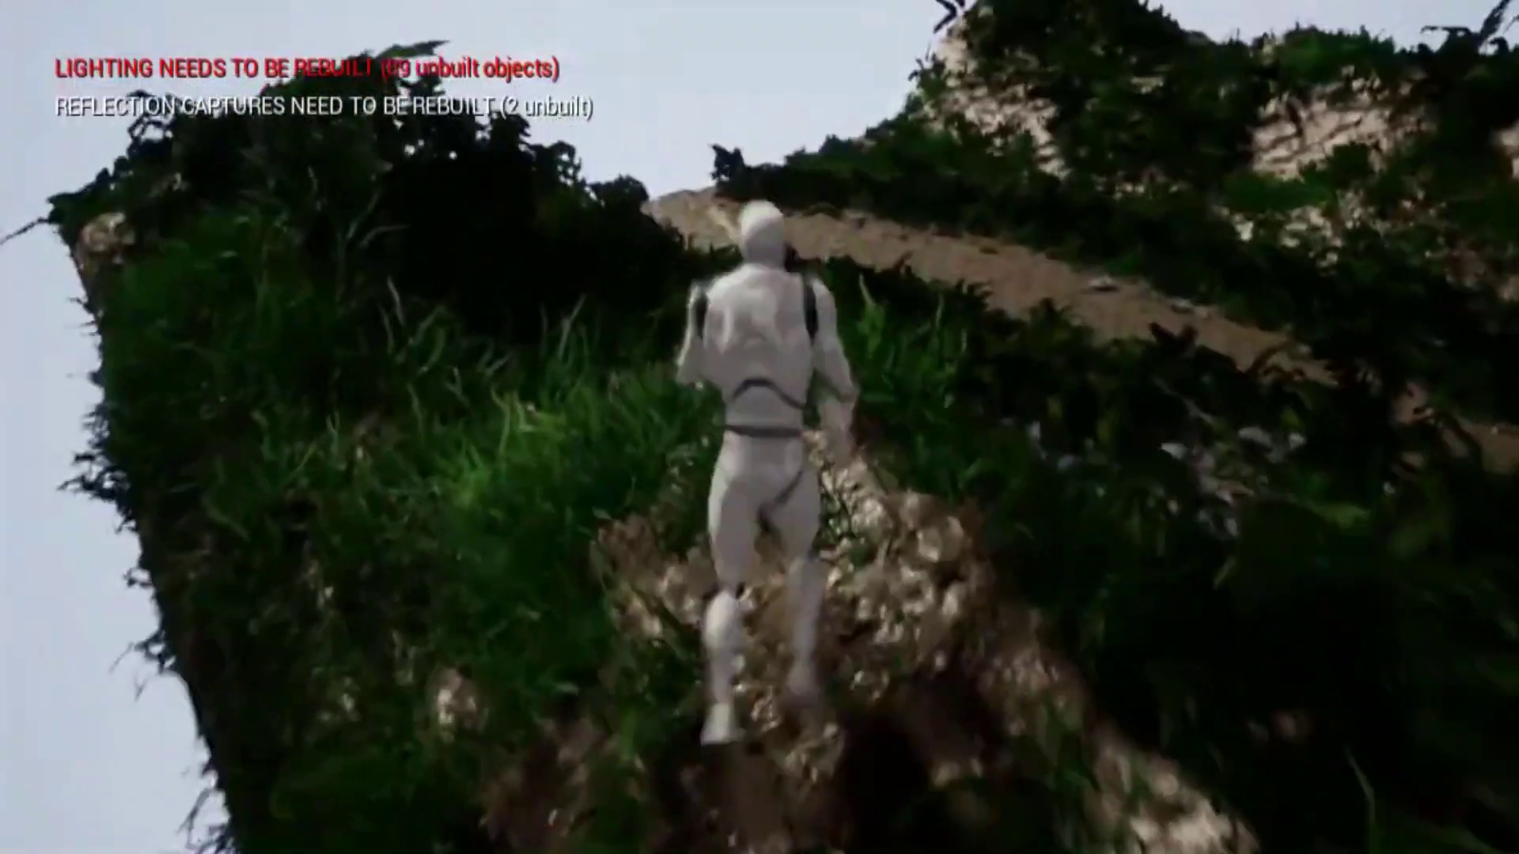
pyautogui.press('w')
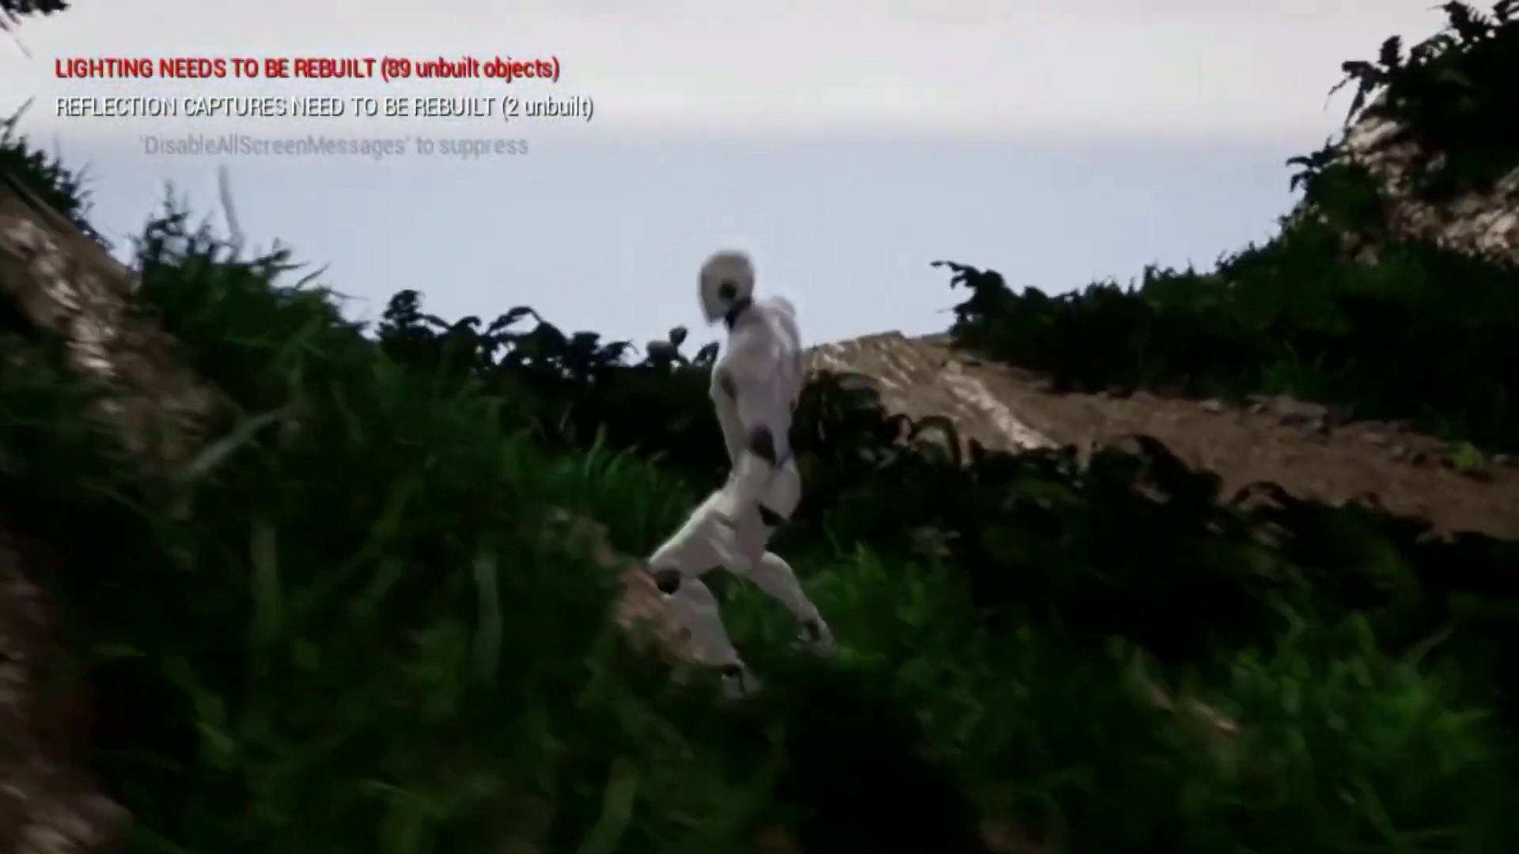
pyautogui.press('Escape')
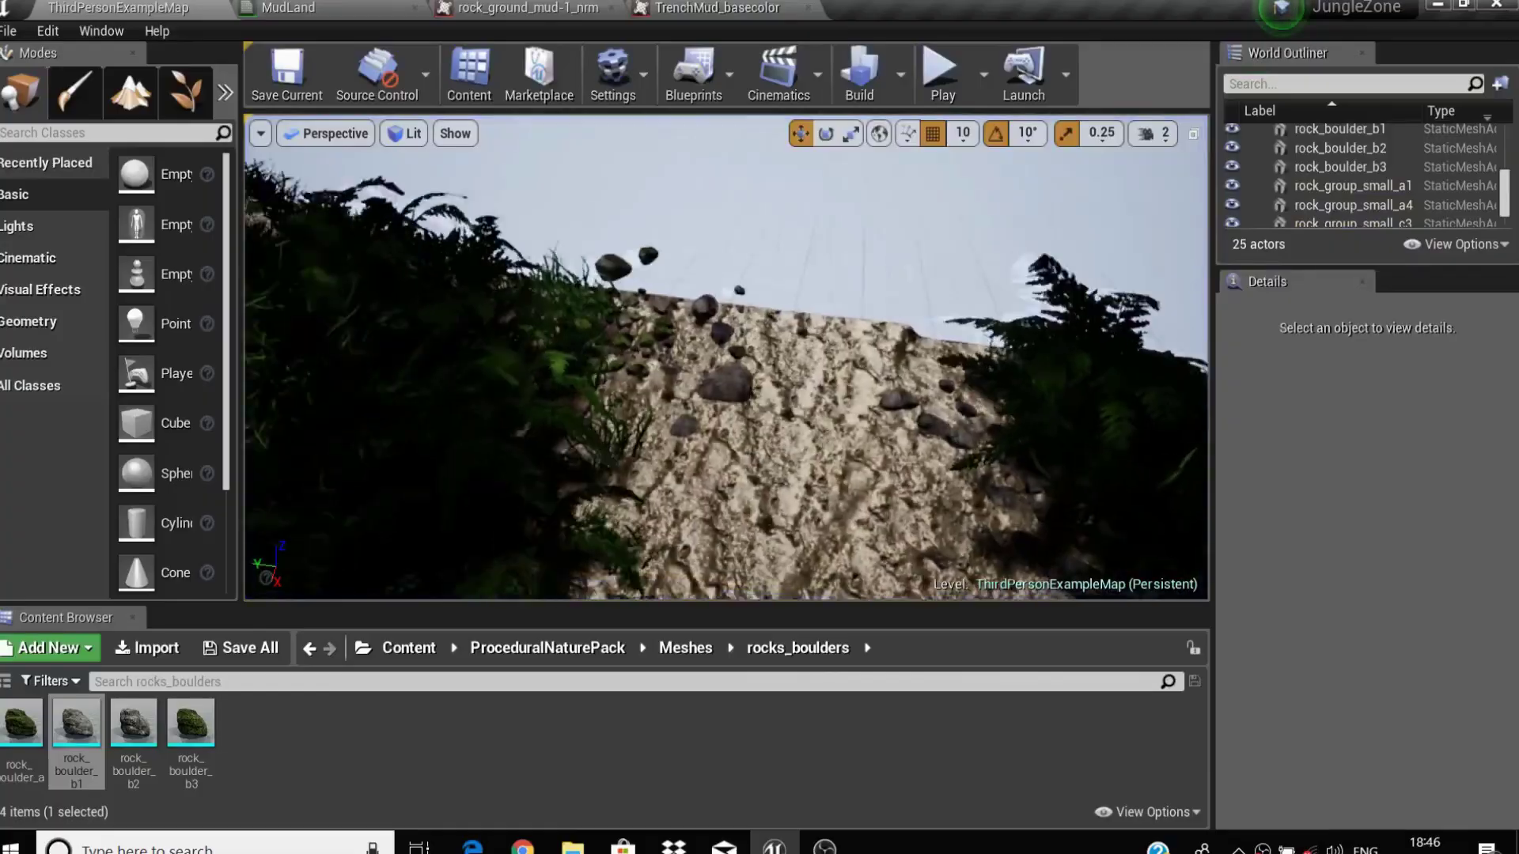
# Drag another boulder and a mossy boulder onto the top of the wall, undoing a stray move
pyautogui.moveTo(76, 724); pyautogui.dragTo(753, 313)
pyautogui.press('f')
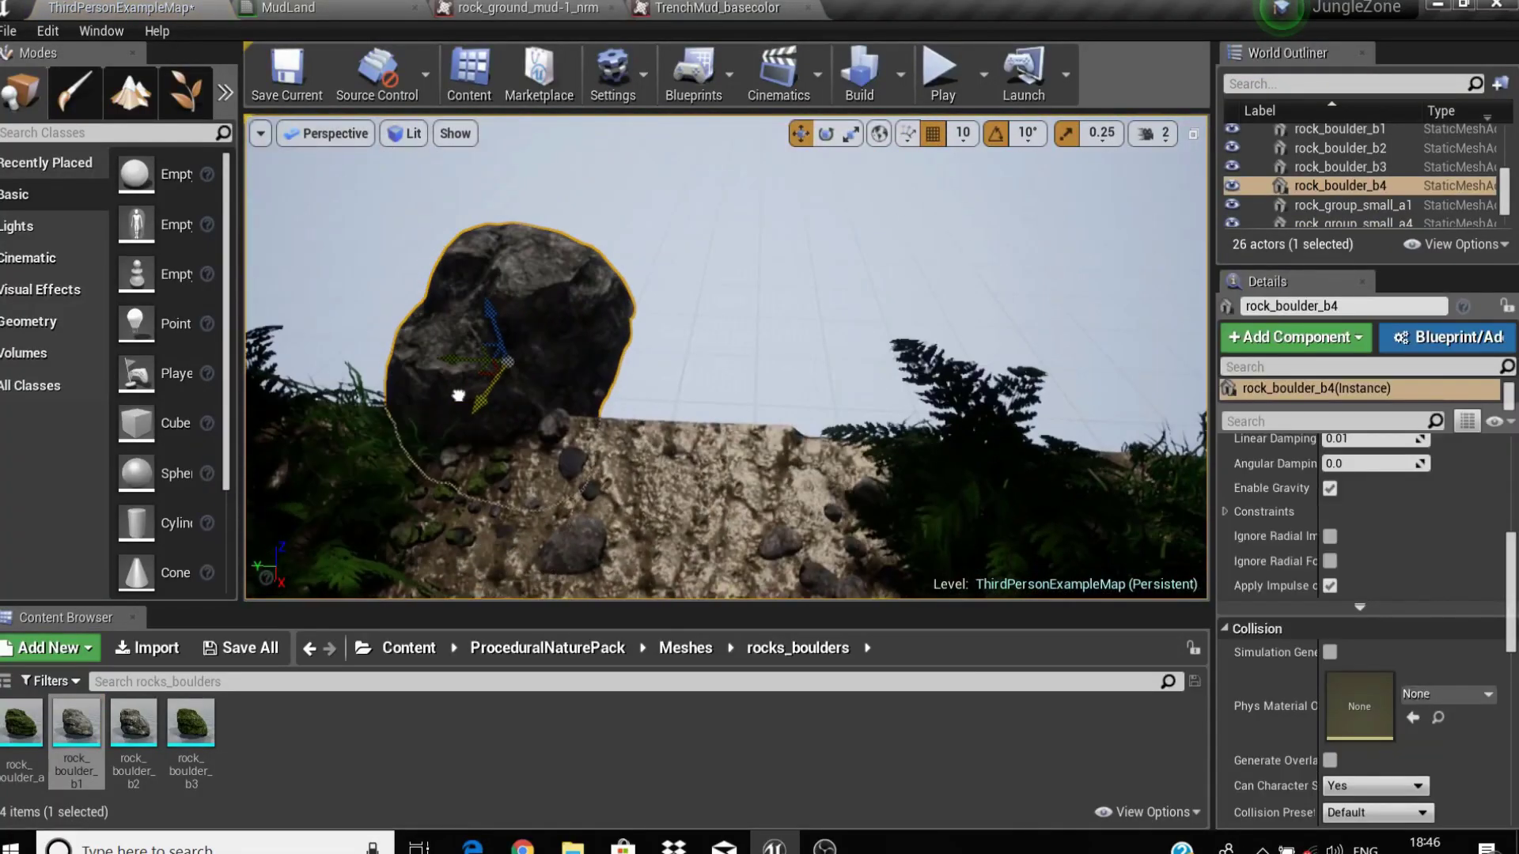
pyautogui.moveTo(21, 722)
pyautogui.mouseDown()
pyautogui.moveTo(746, 349)
pyautogui.moveTo(748, 129)
pyautogui.mouseUp()
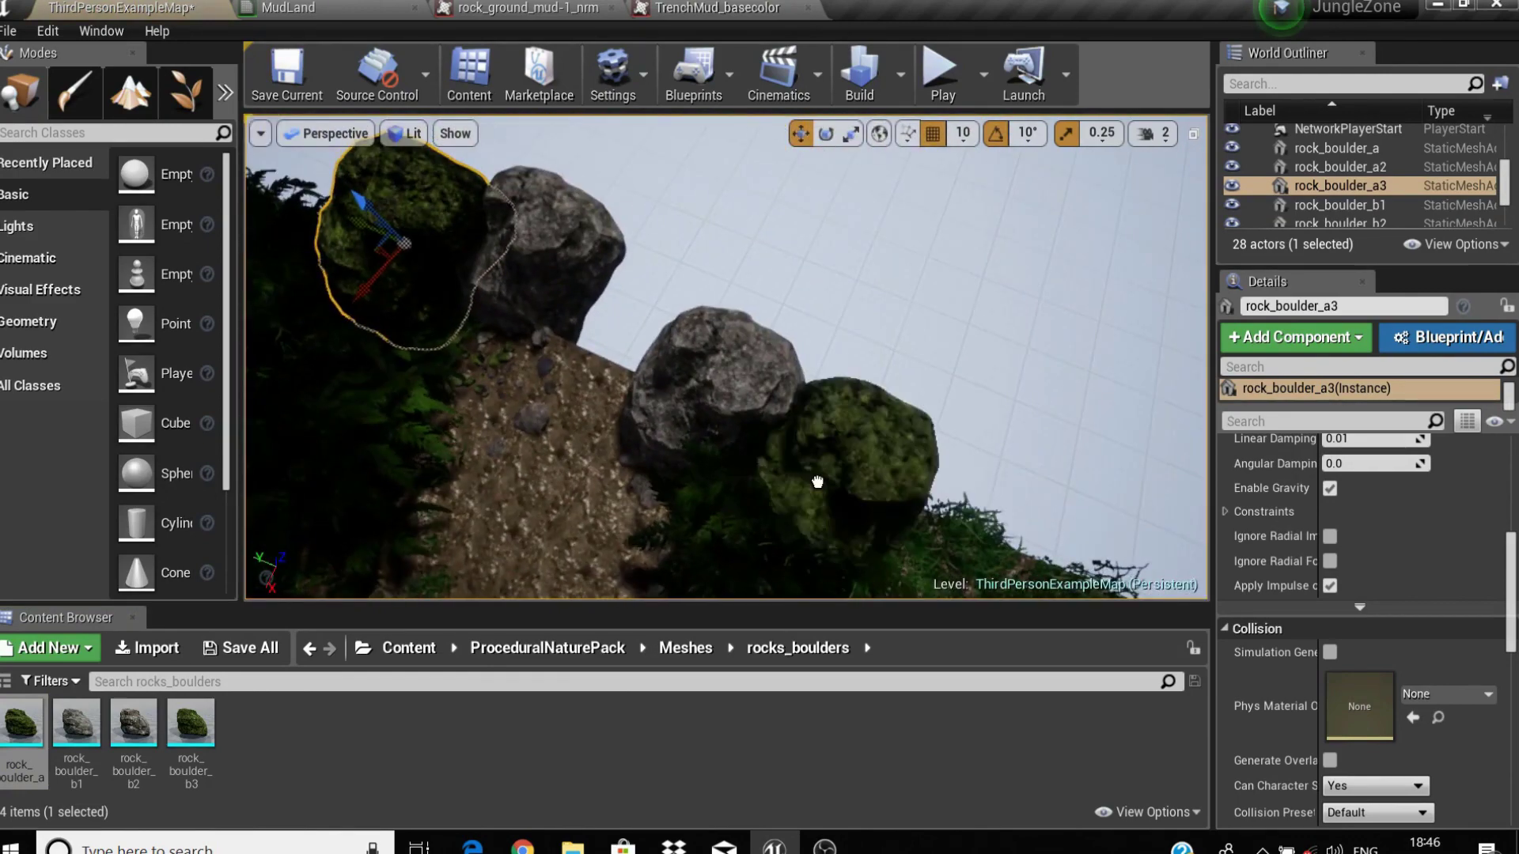
pyautogui.click(563, 321)
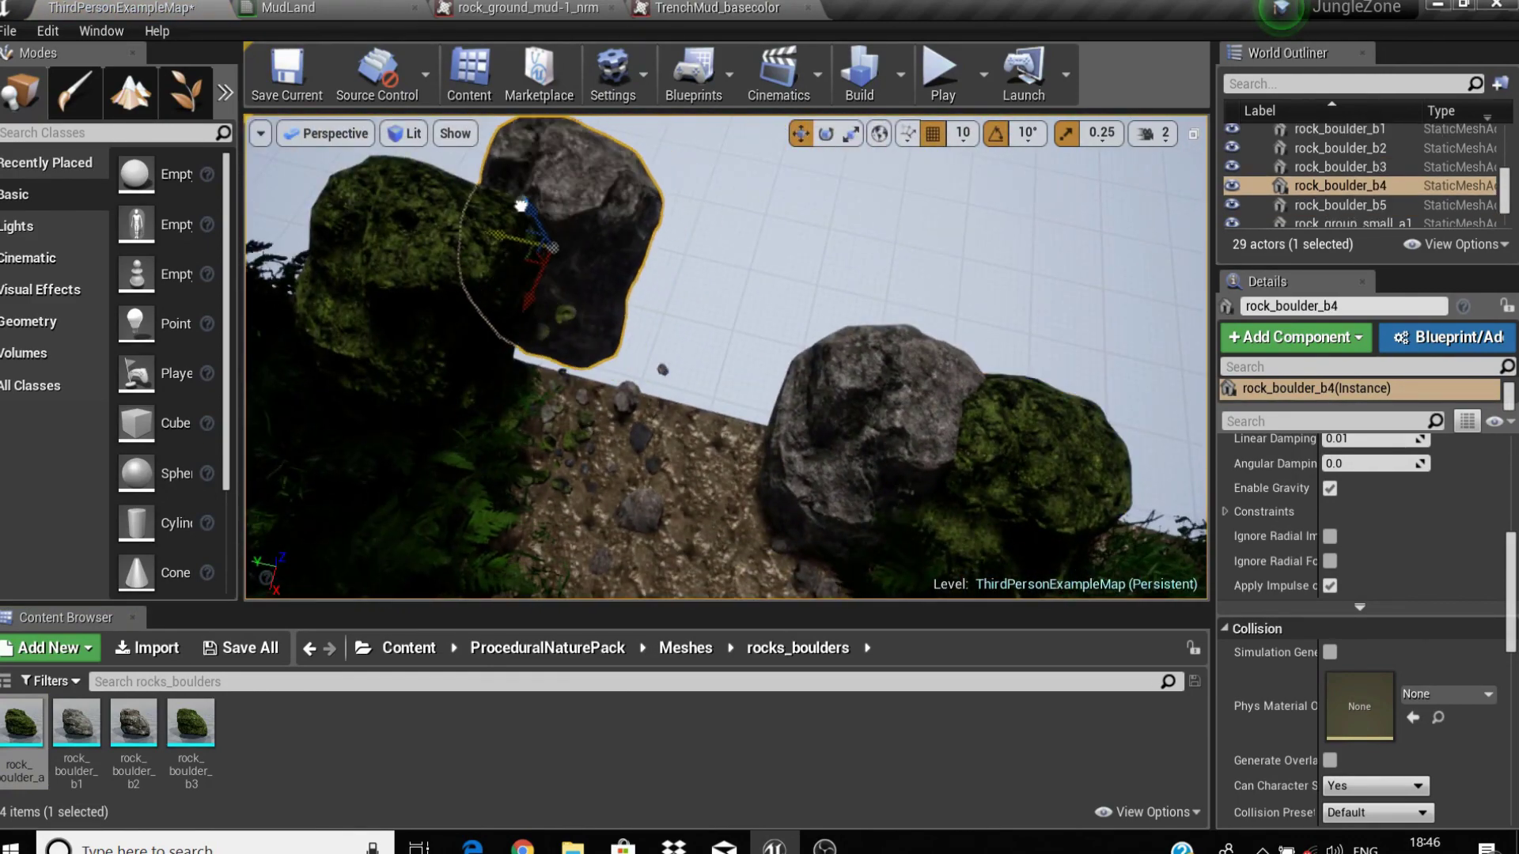
pyautogui.hotkey('ctrl', 'z')
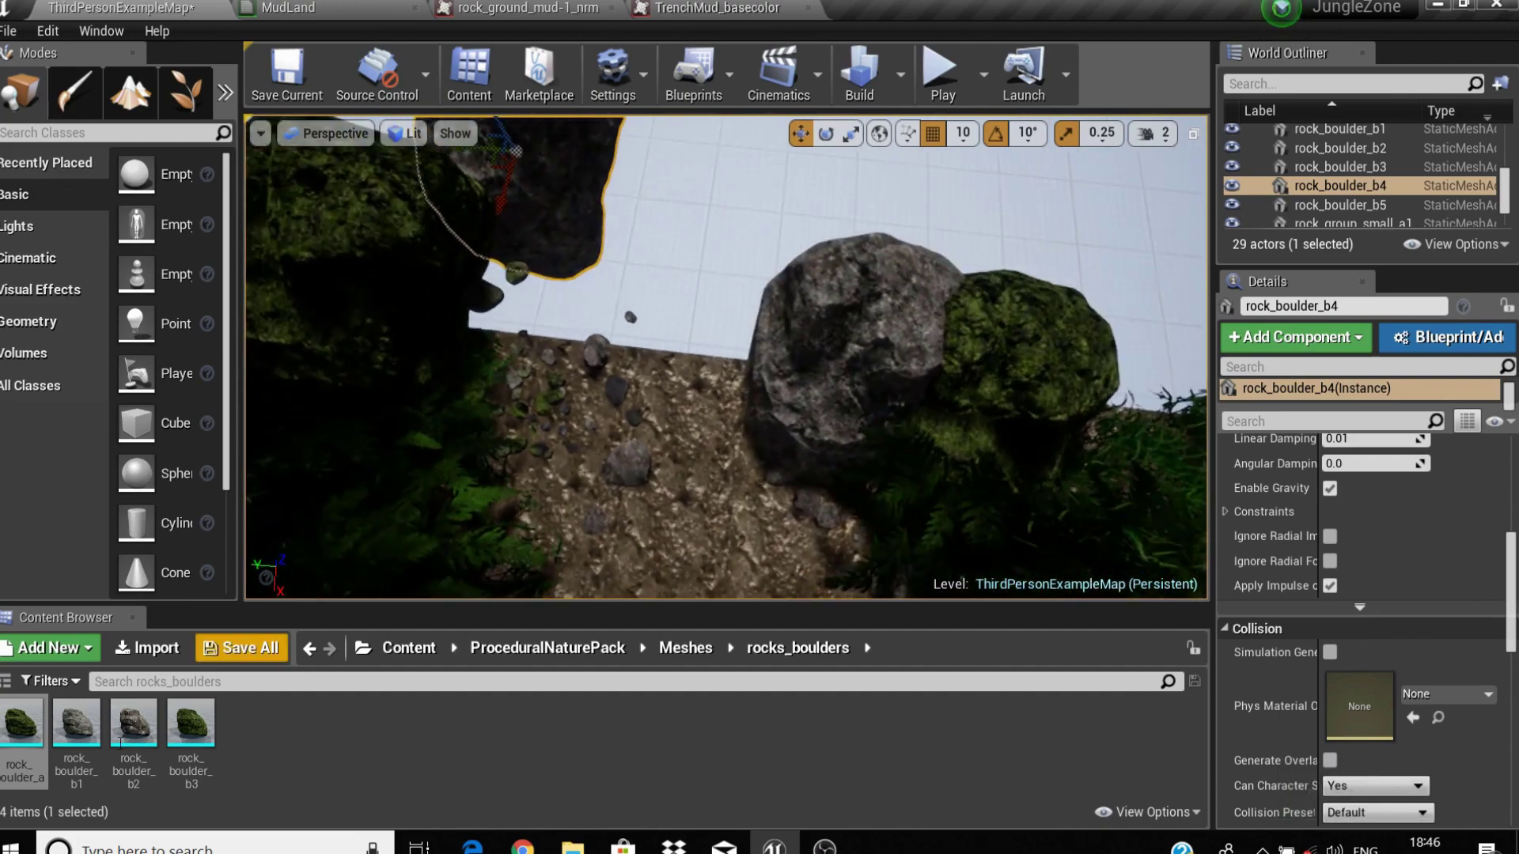
# Lower the viewport camera speed to 3 and fly in to inspect the rocks
pyautogui.click(1165, 133)
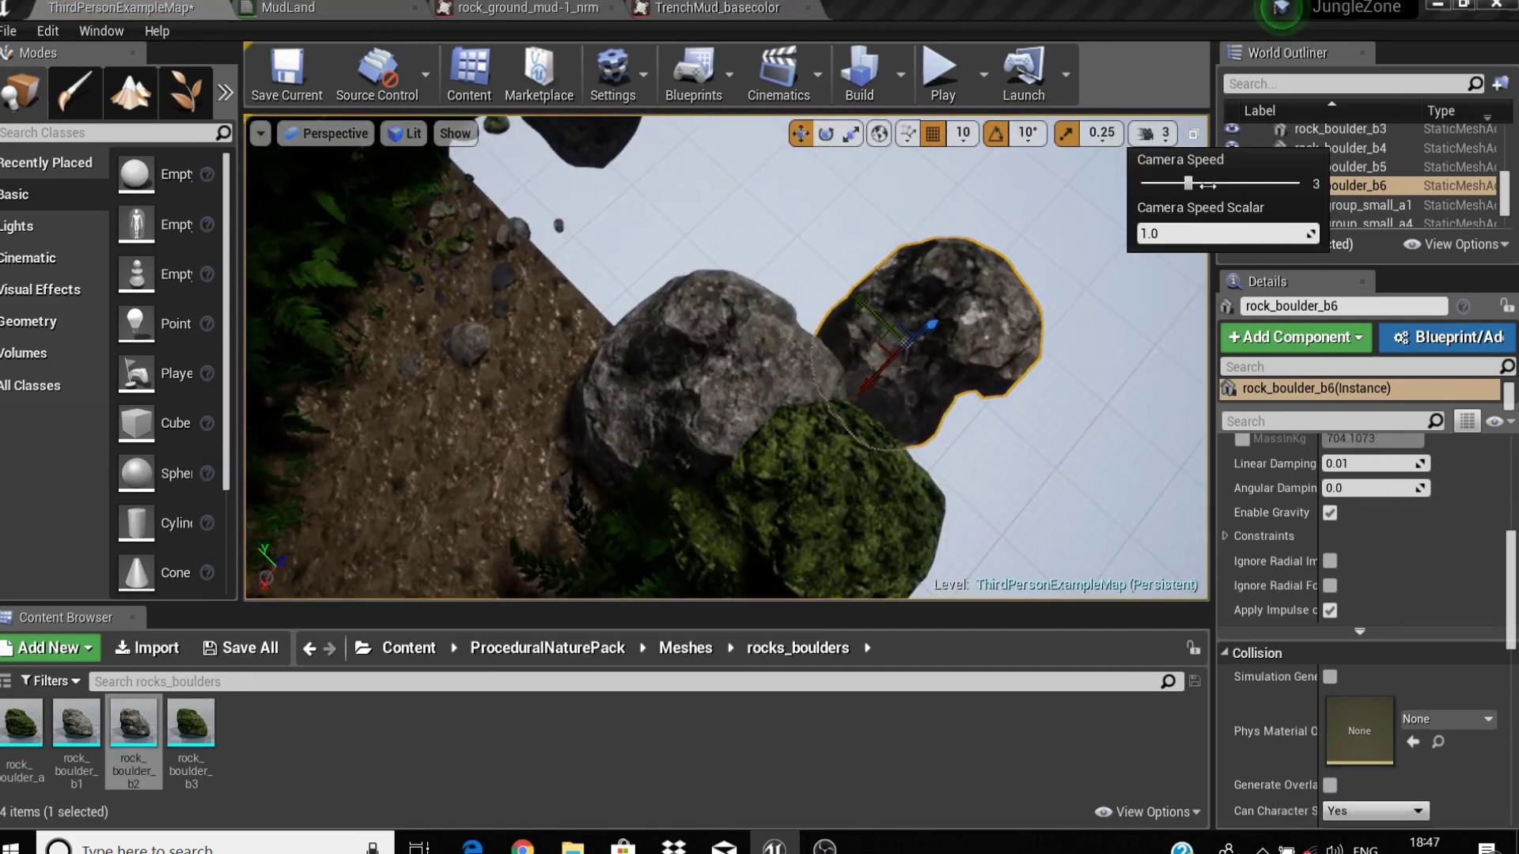
pyautogui.keyDown('alt'); pyautogui.moveTo(974, 395); pyautogui.dragTo(765, 372); pyautogui.keyUp('alt')
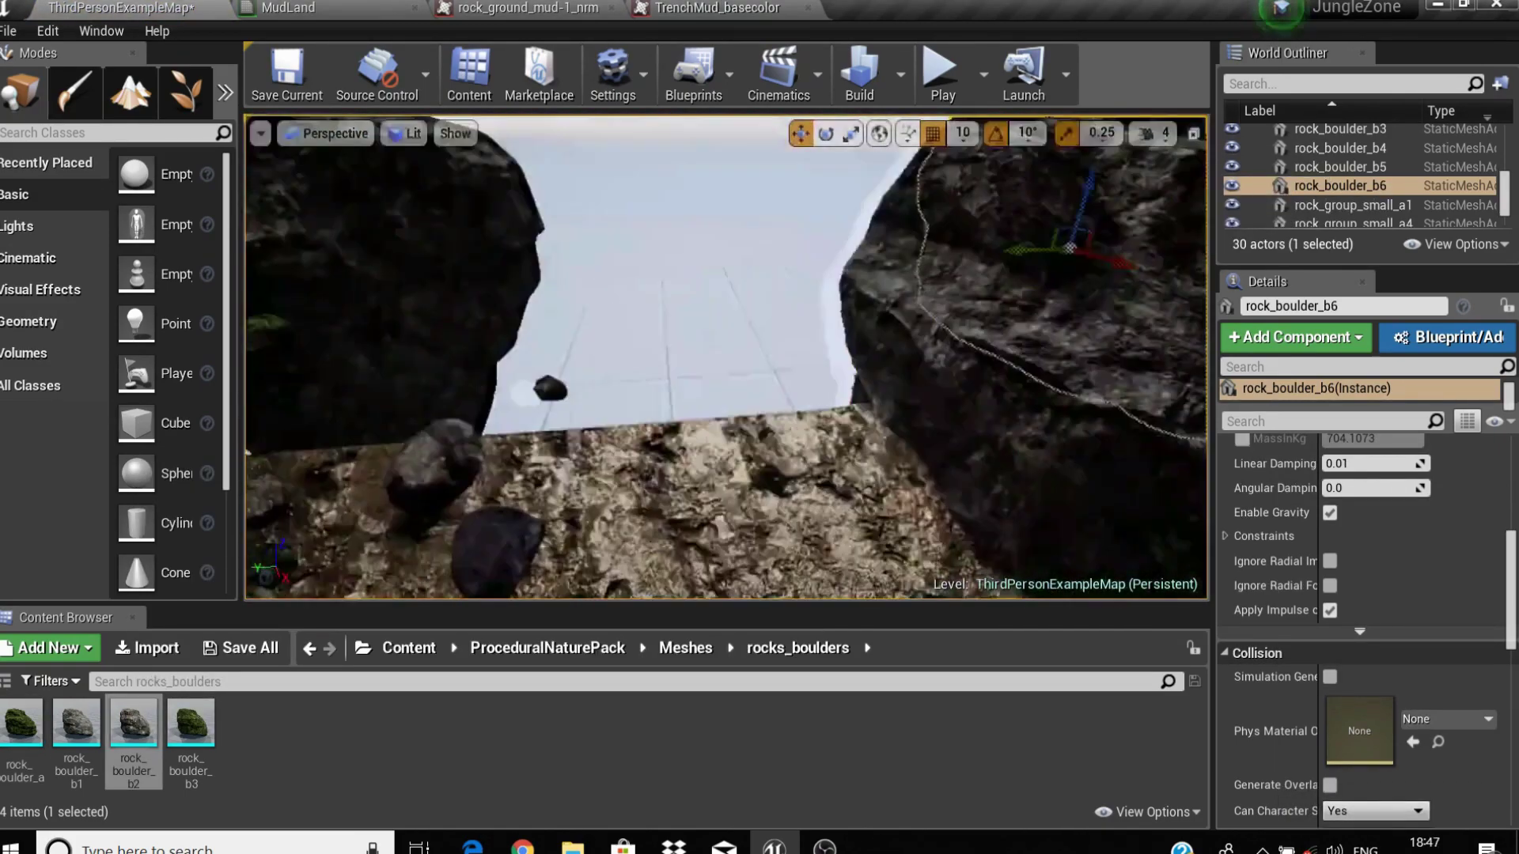
pyautogui.moveTo(678, 253); pyautogui.dragTo(712, 261, button='right')
pyautogui.click(1154, 133)
pyautogui.moveTo(1234, 194); pyautogui.dragTo(1210, 194)
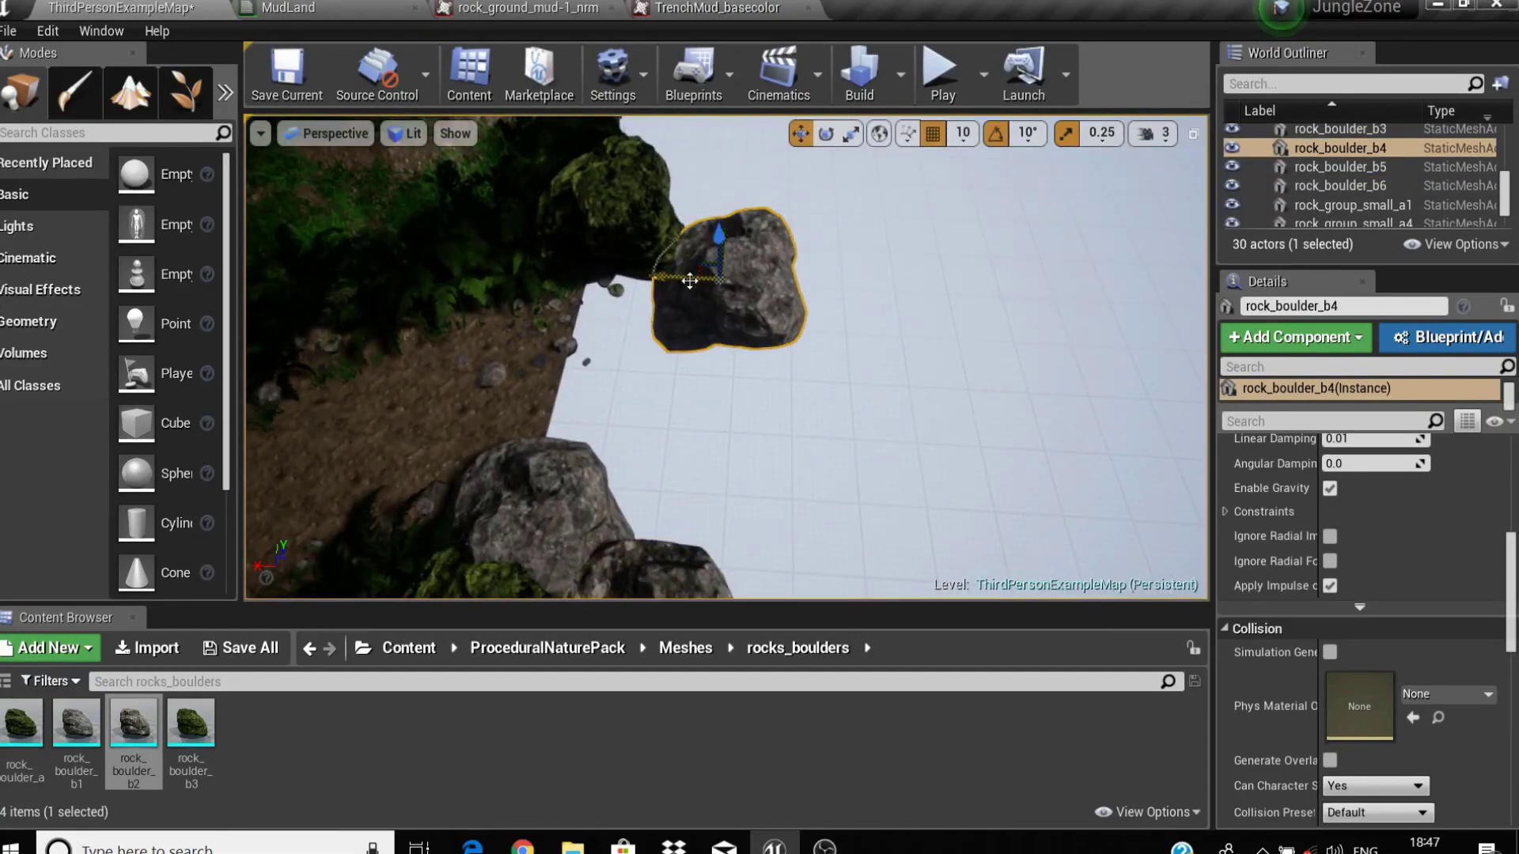
pyautogui.moveTo(712, 261); pyautogui.dragTo(789, 387, button='right')
pyautogui.click(789, 387)
pyautogui.click(739, 254)
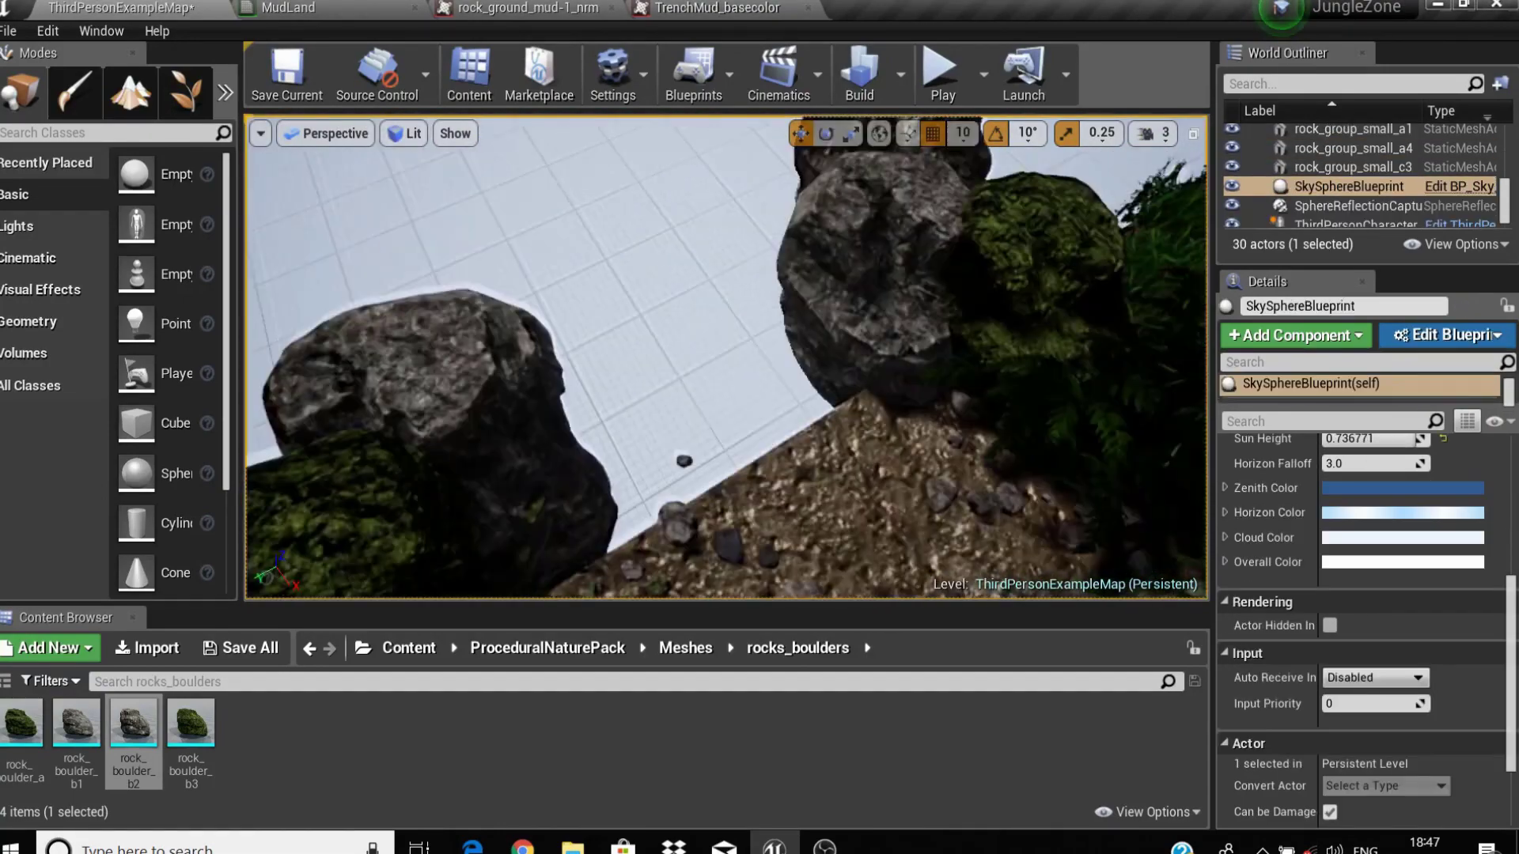
pyautogui.moveTo(739, 253); pyautogui.dragTo(738, 206, button='right')
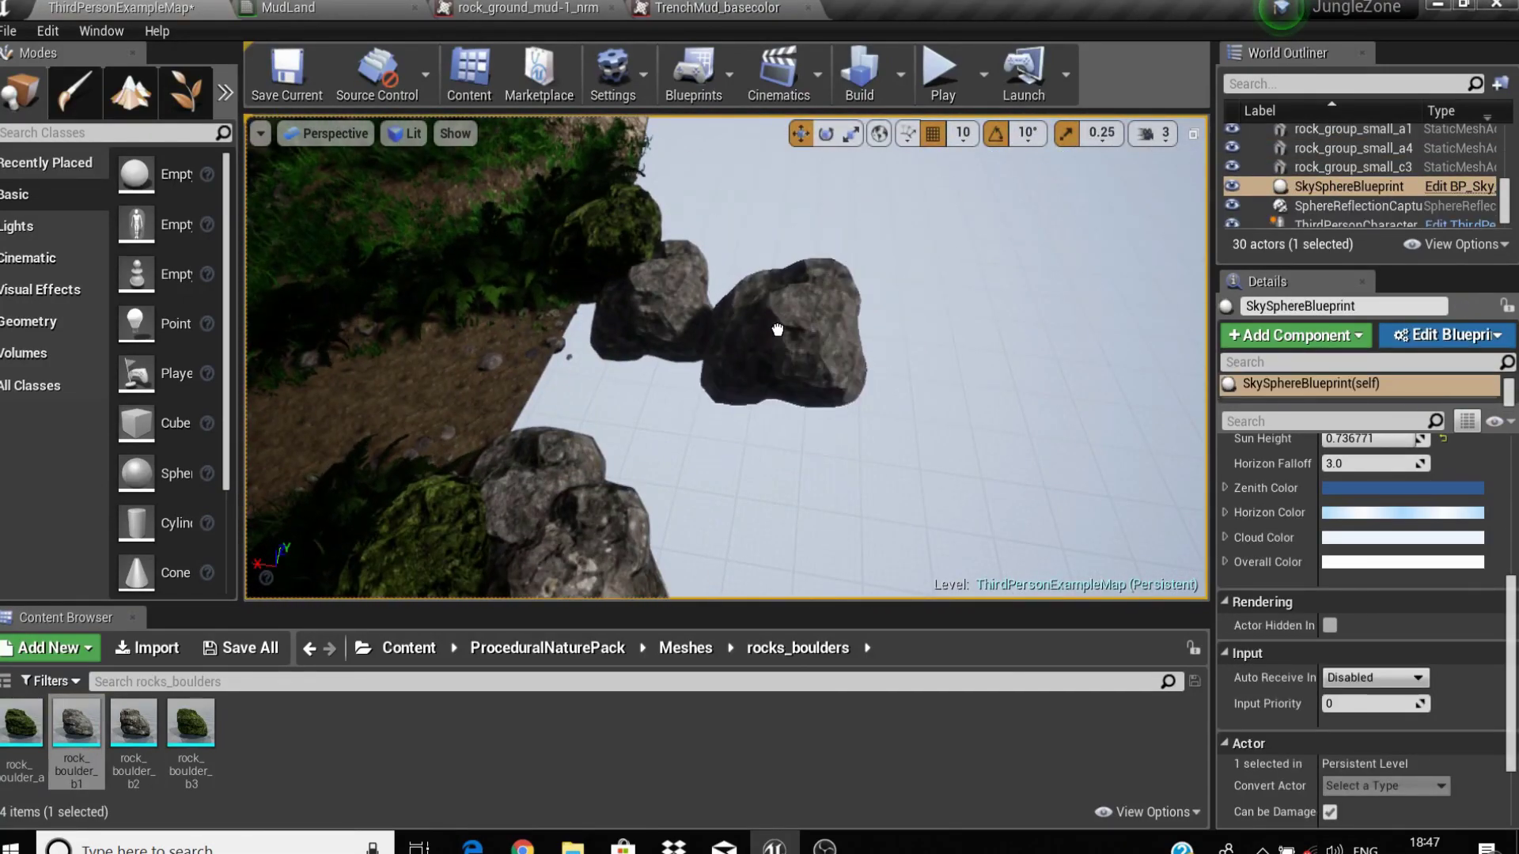
# Add rock_boulder_b7 to the wall, and try standing rock_boulder_b8 upright before undoing it
pyautogui.moveTo(778, 329); pyautogui.dragTo(813, 259)
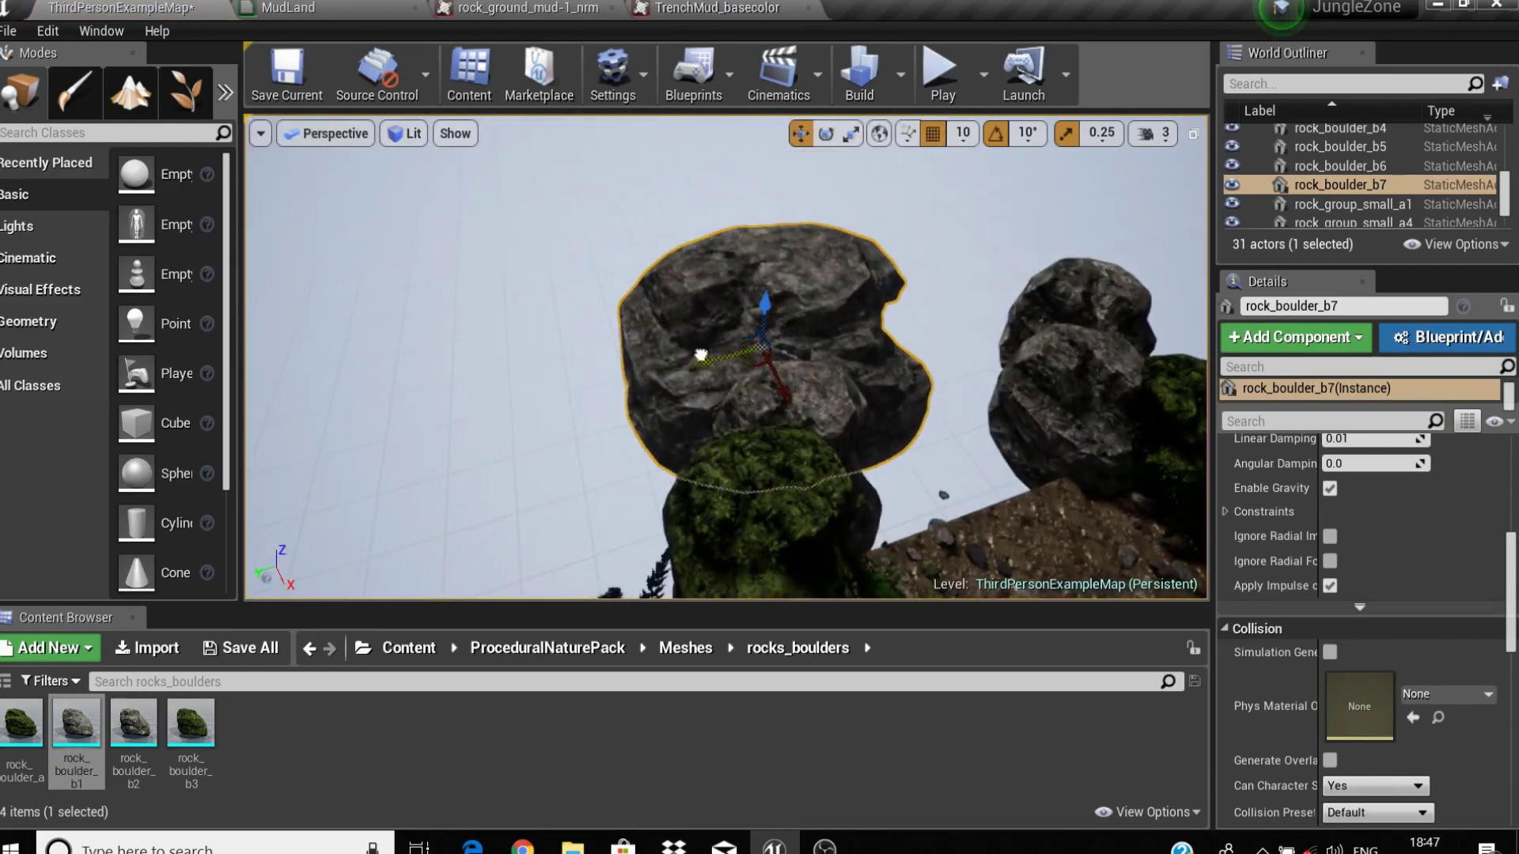
pyautogui.moveTo(701, 356)
pyautogui.mouseDown(button='right')
pyautogui.moveTo(758, 394)
pyautogui.moveTo(302, 404)
pyautogui.mouseUp(button='right')
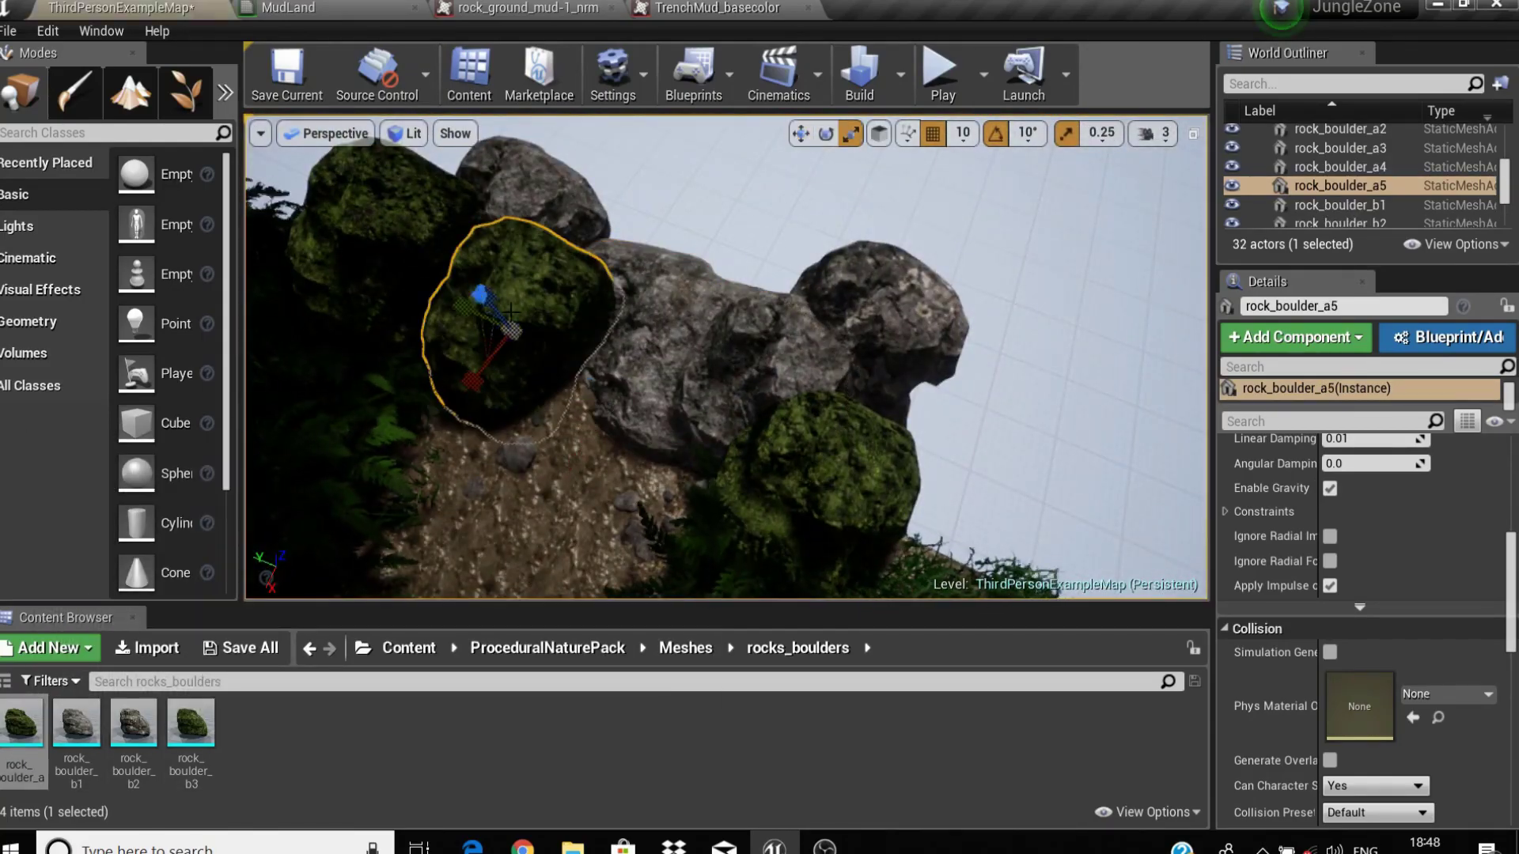
pyautogui.moveTo(583, 272); pyautogui.dragTo(692, 156, button='right')
pyautogui.click(691, 156)
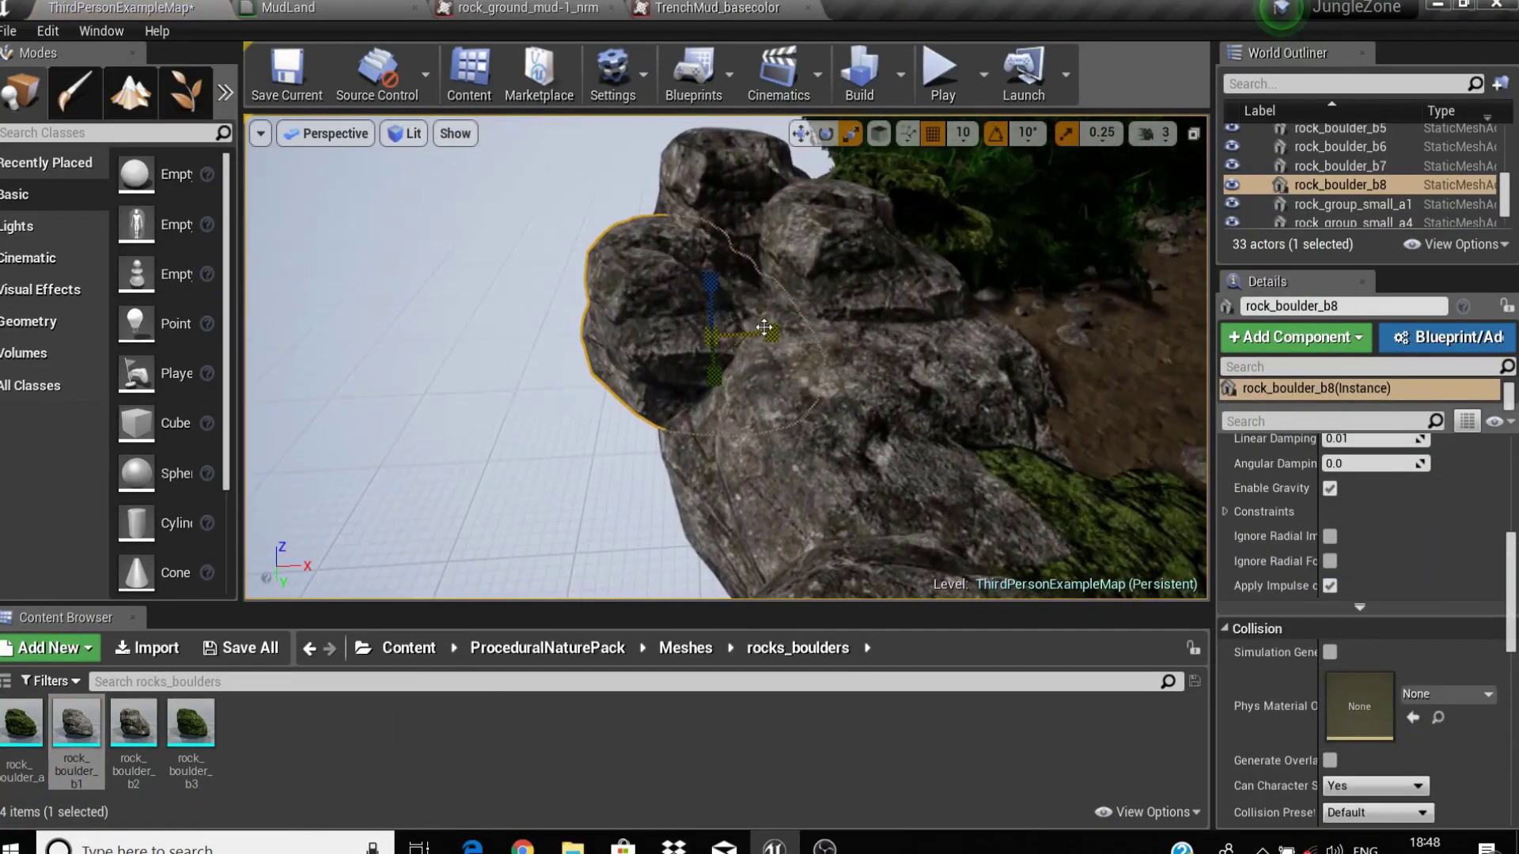
pyautogui.moveTo(631, 339); pyautogui.dragTo(631, 339, button='right')
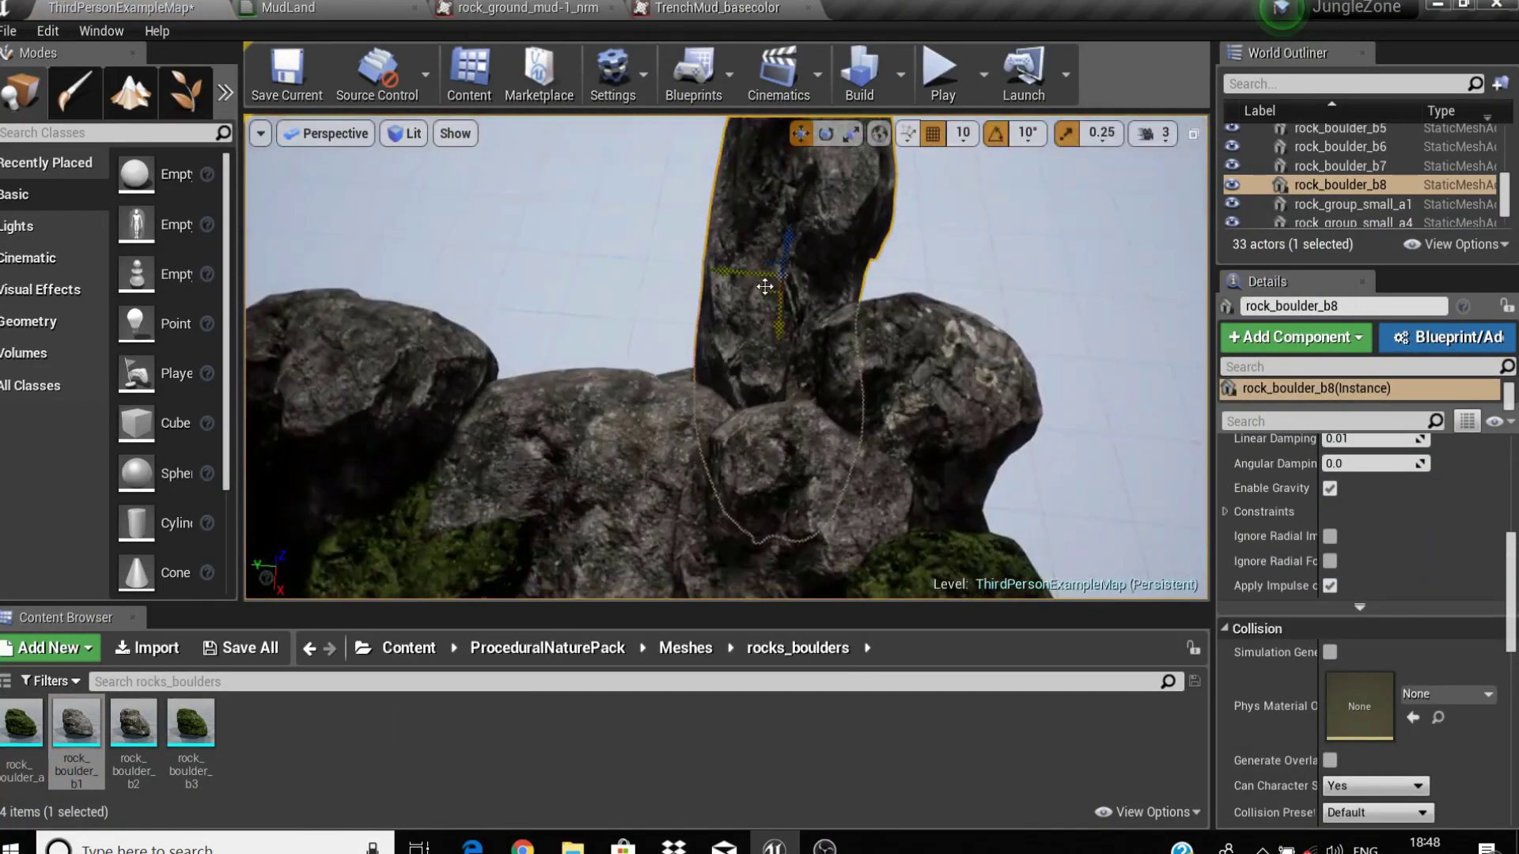
pyautogui.hotkey('ctrl', 'z')
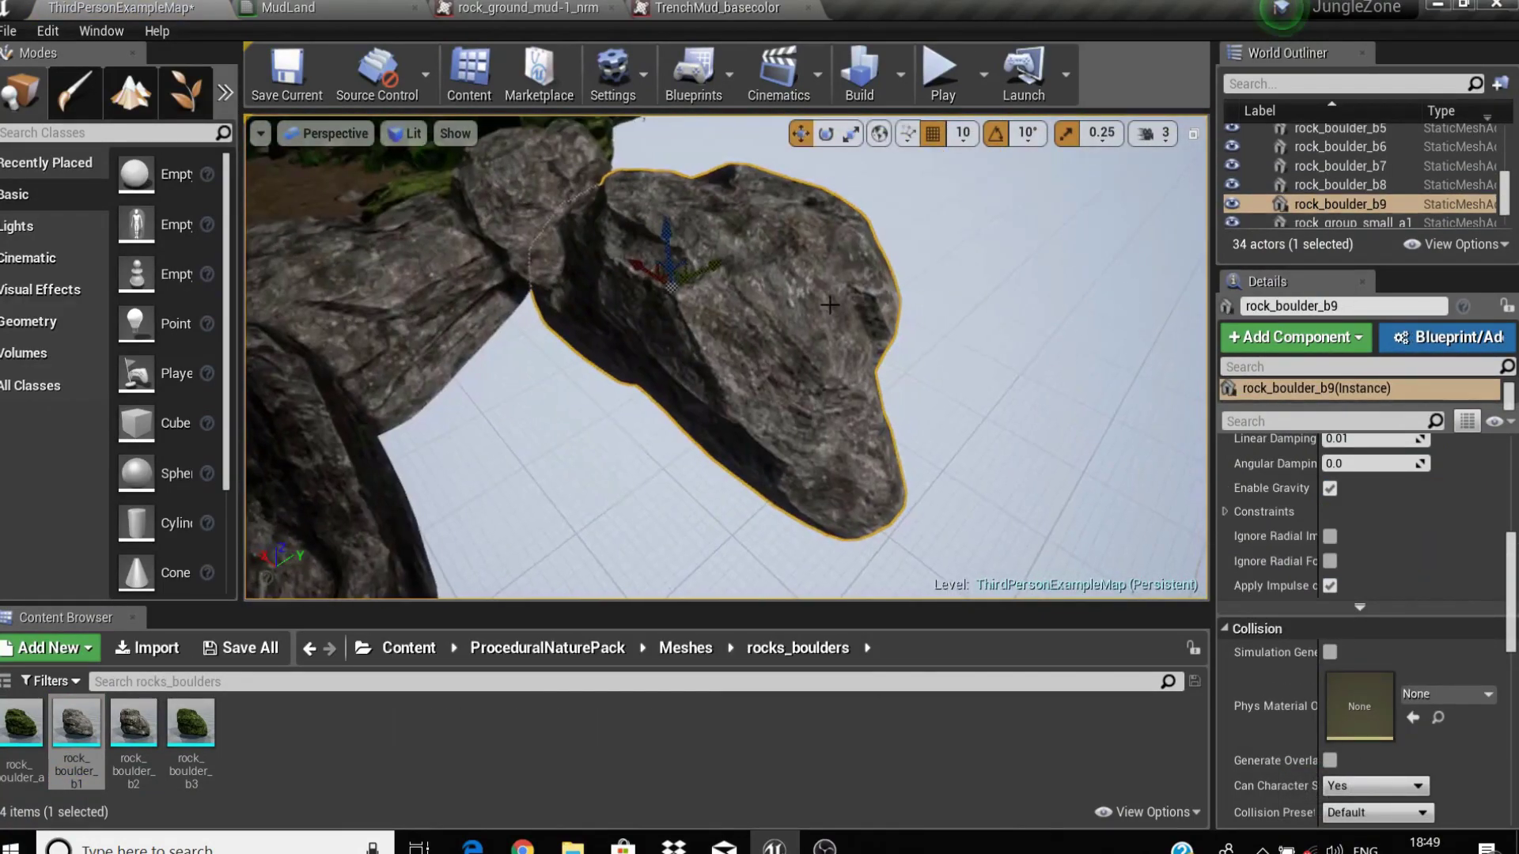
# Copy a boulder into a new rock_boulder_b10 and view the wall from the path side
pyautogui.keyDown('alt'); pyautogui.moveTo(346, 336); pyautogui.dragTo(622, 358); pyautogui.keyUp('alt')
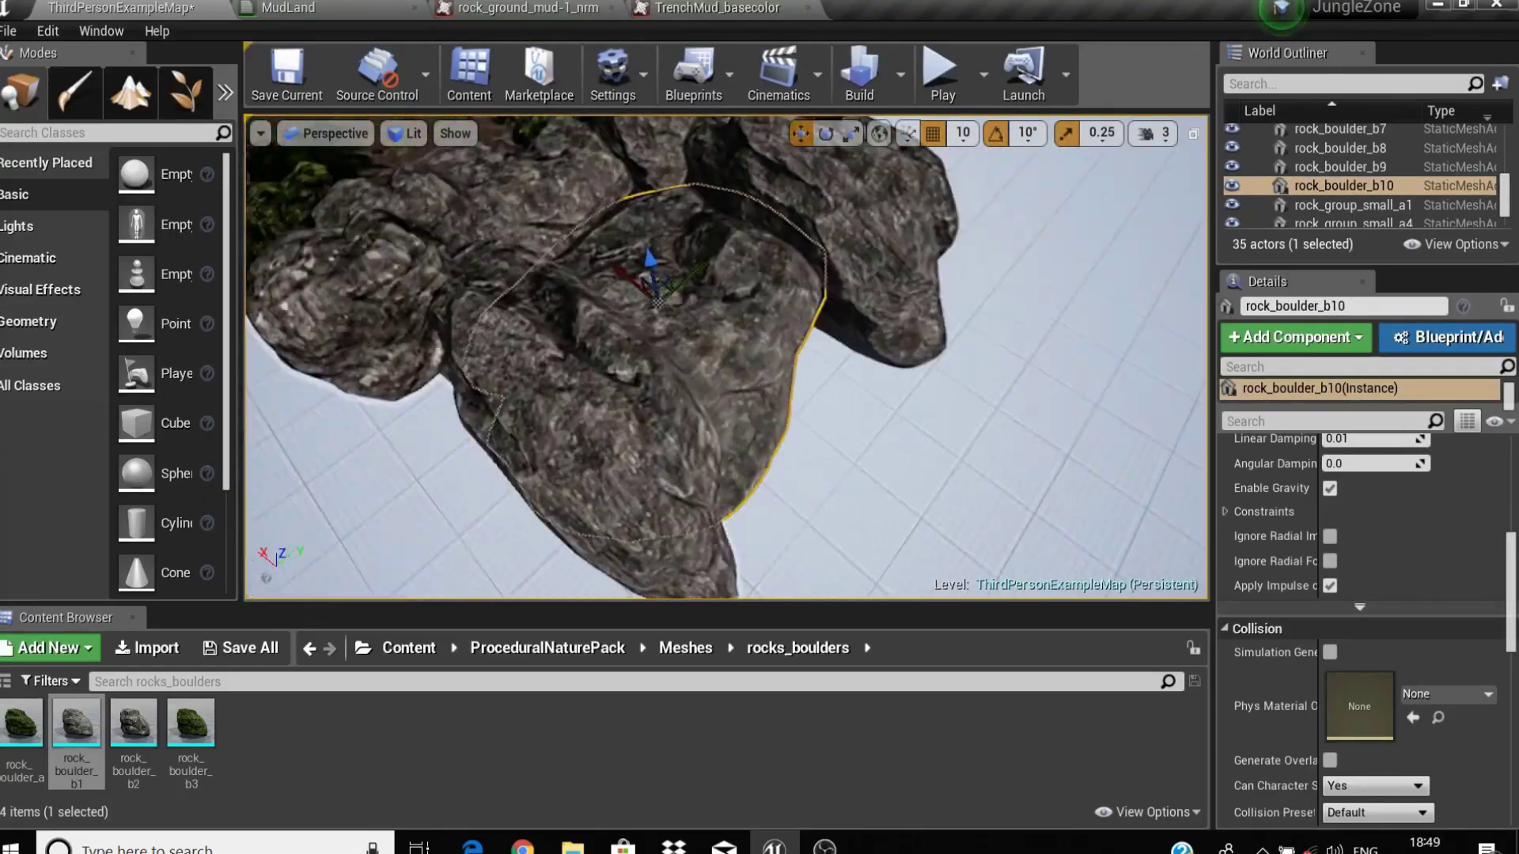
pyautogui.press('e')
pyautogui.moveTo(586, 395); pyautogui.dragTo(937, 329, button='right')
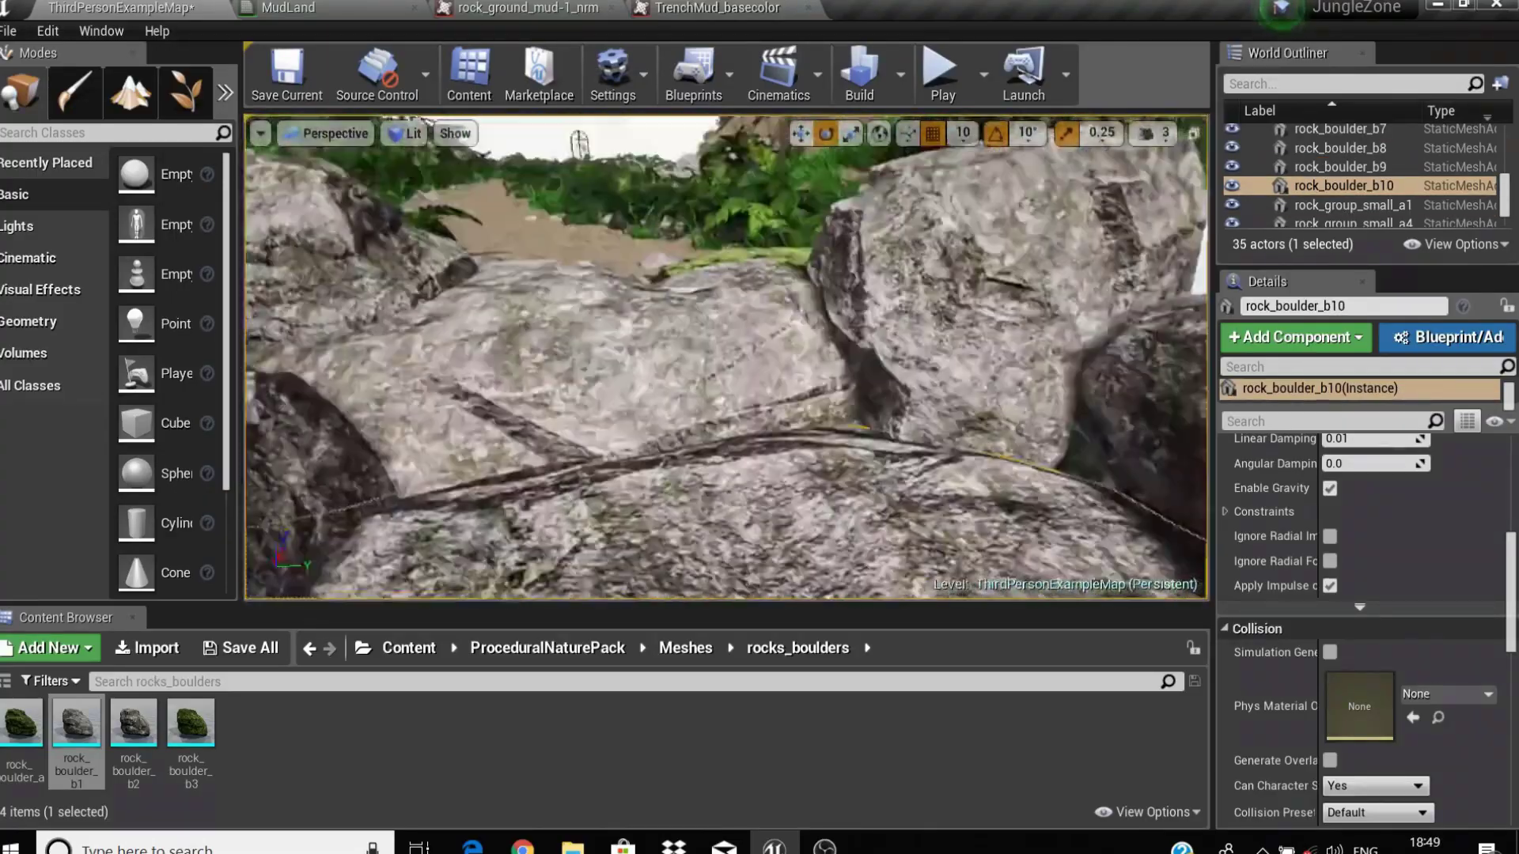
pyautogui.press('w')
# Play-test the level, walking the character across the new boulders, then stop
pyautogui.hotkey('alt', 'p')
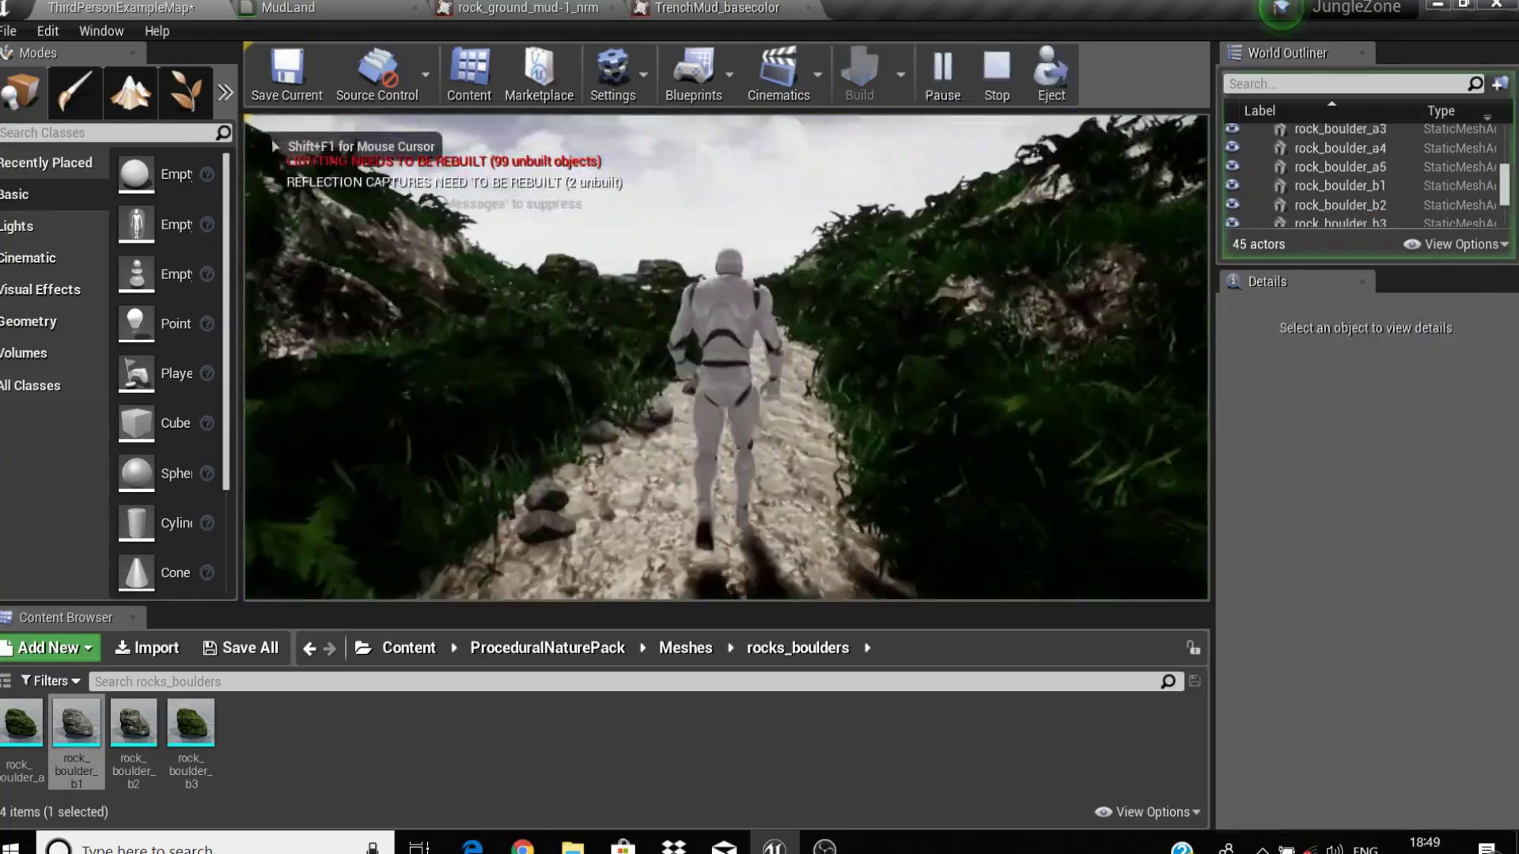
pyautogui.press('w')
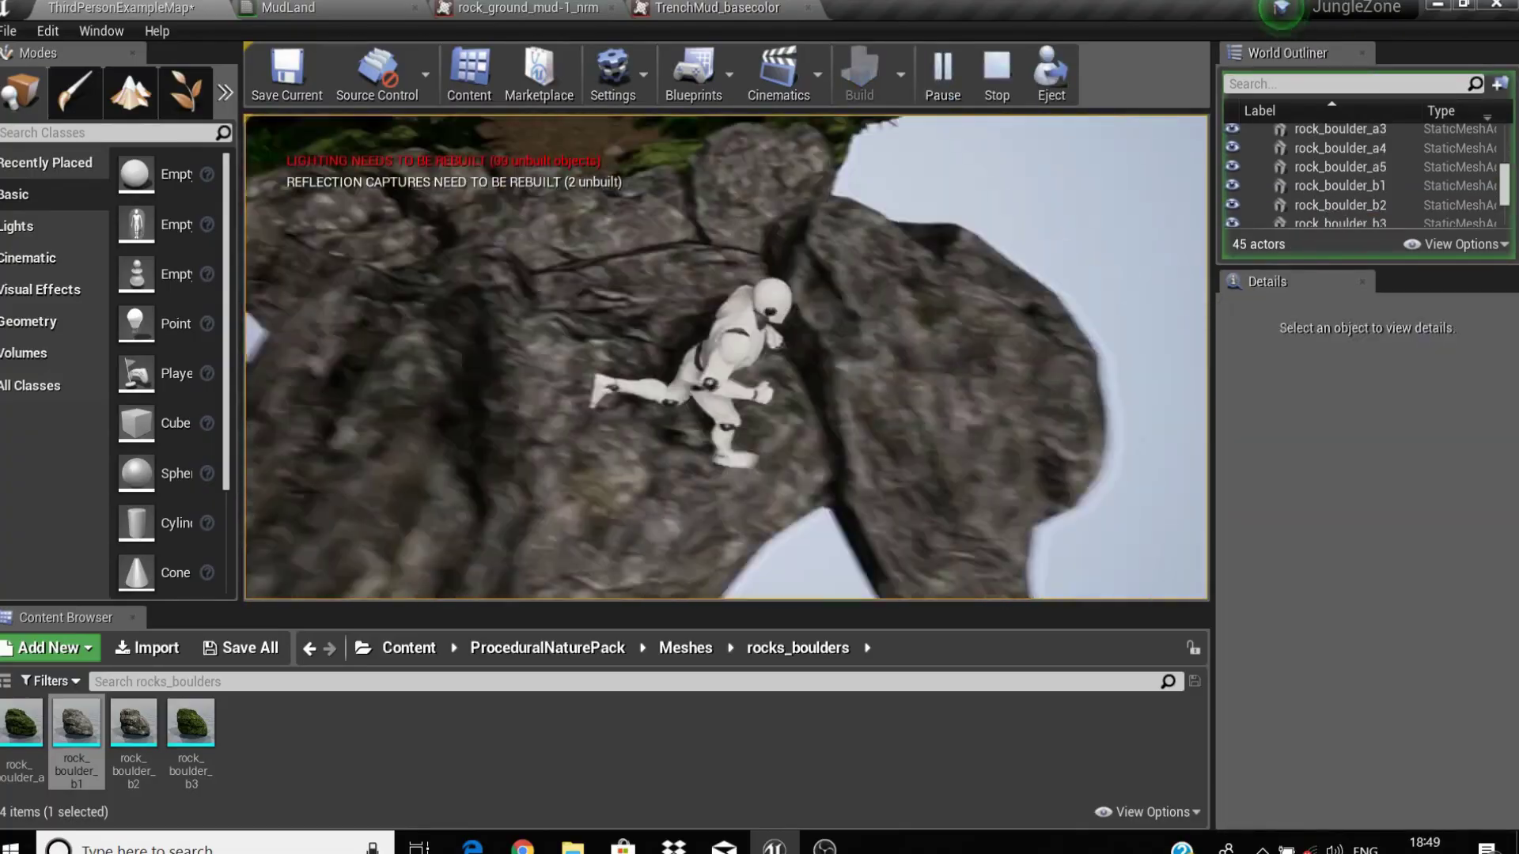
pyautogui.press('Escape')
# Select a pair of boulders along the rock chain with Ctrl-click
pyautogui.moveTo(712, 451); pyautogui.dragTo(712, 451, button='right')
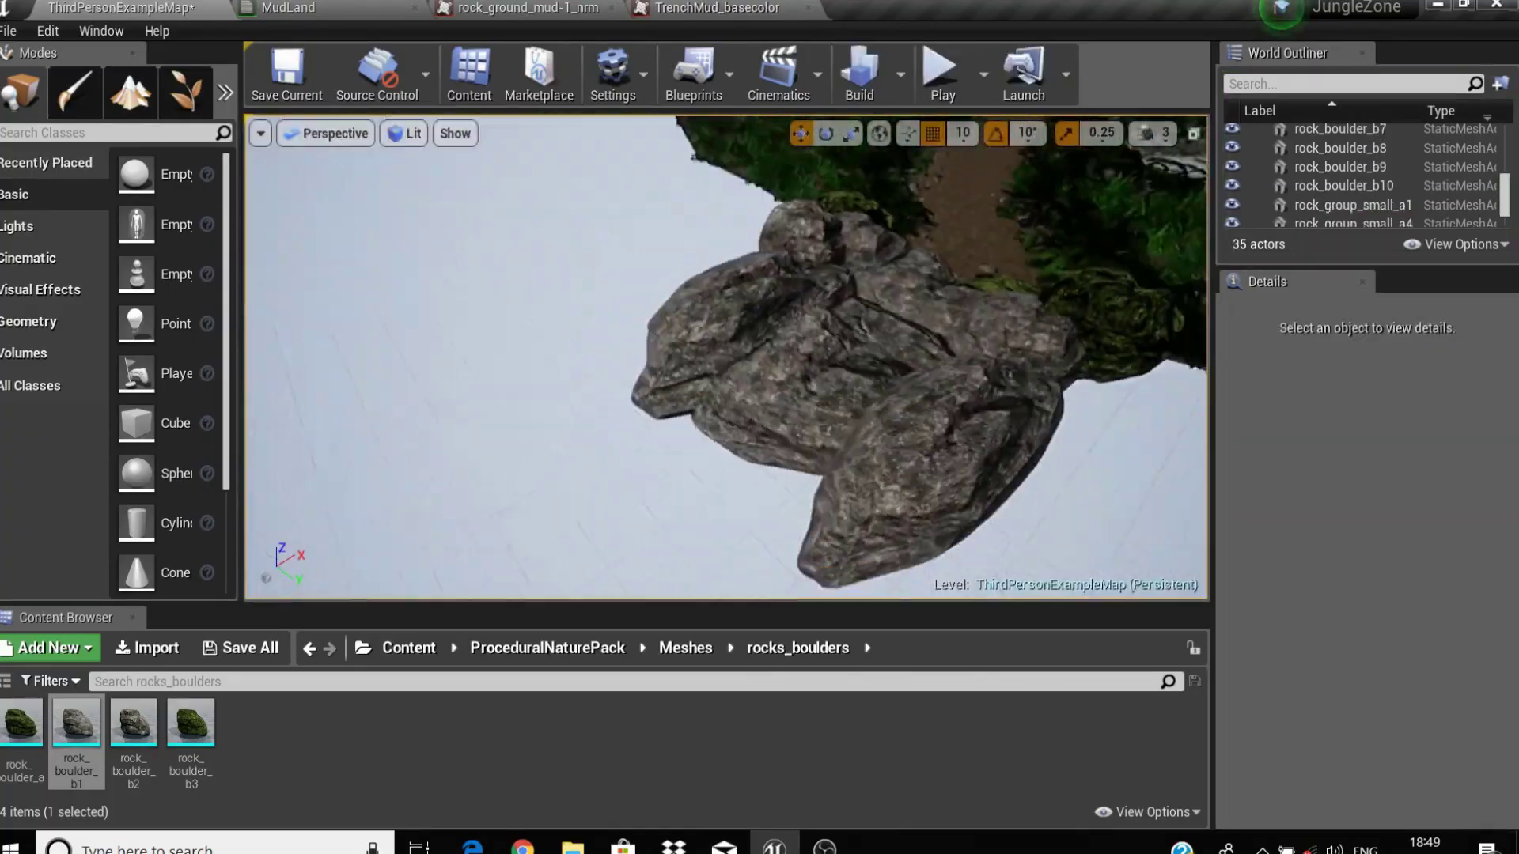
pyautogui.click(423, 274)
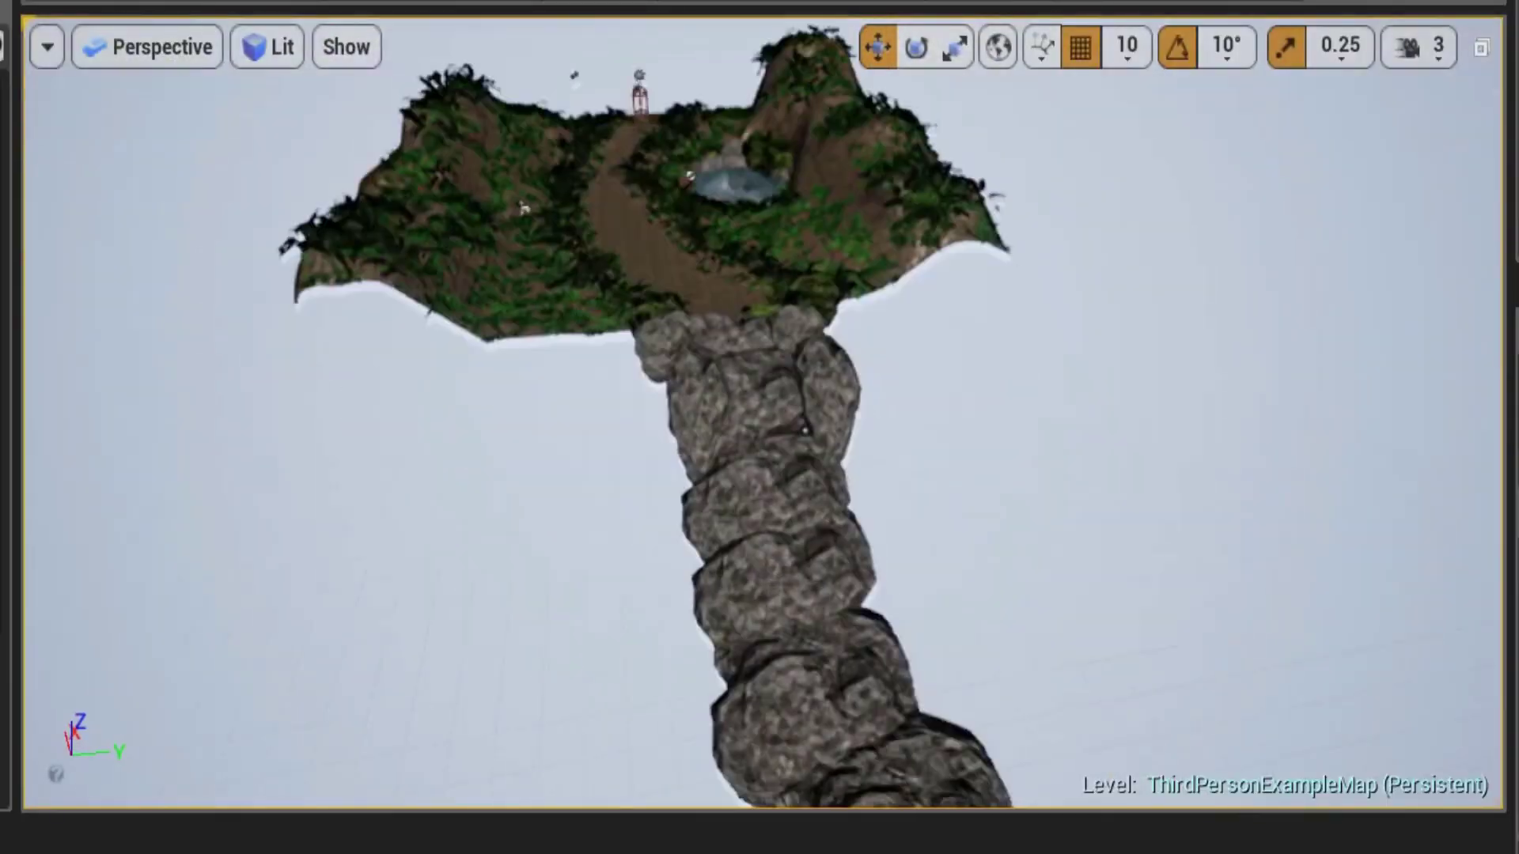
pyautogui.moveTo(712, 356); pyautogui.dragTo(712, 356, button='right')
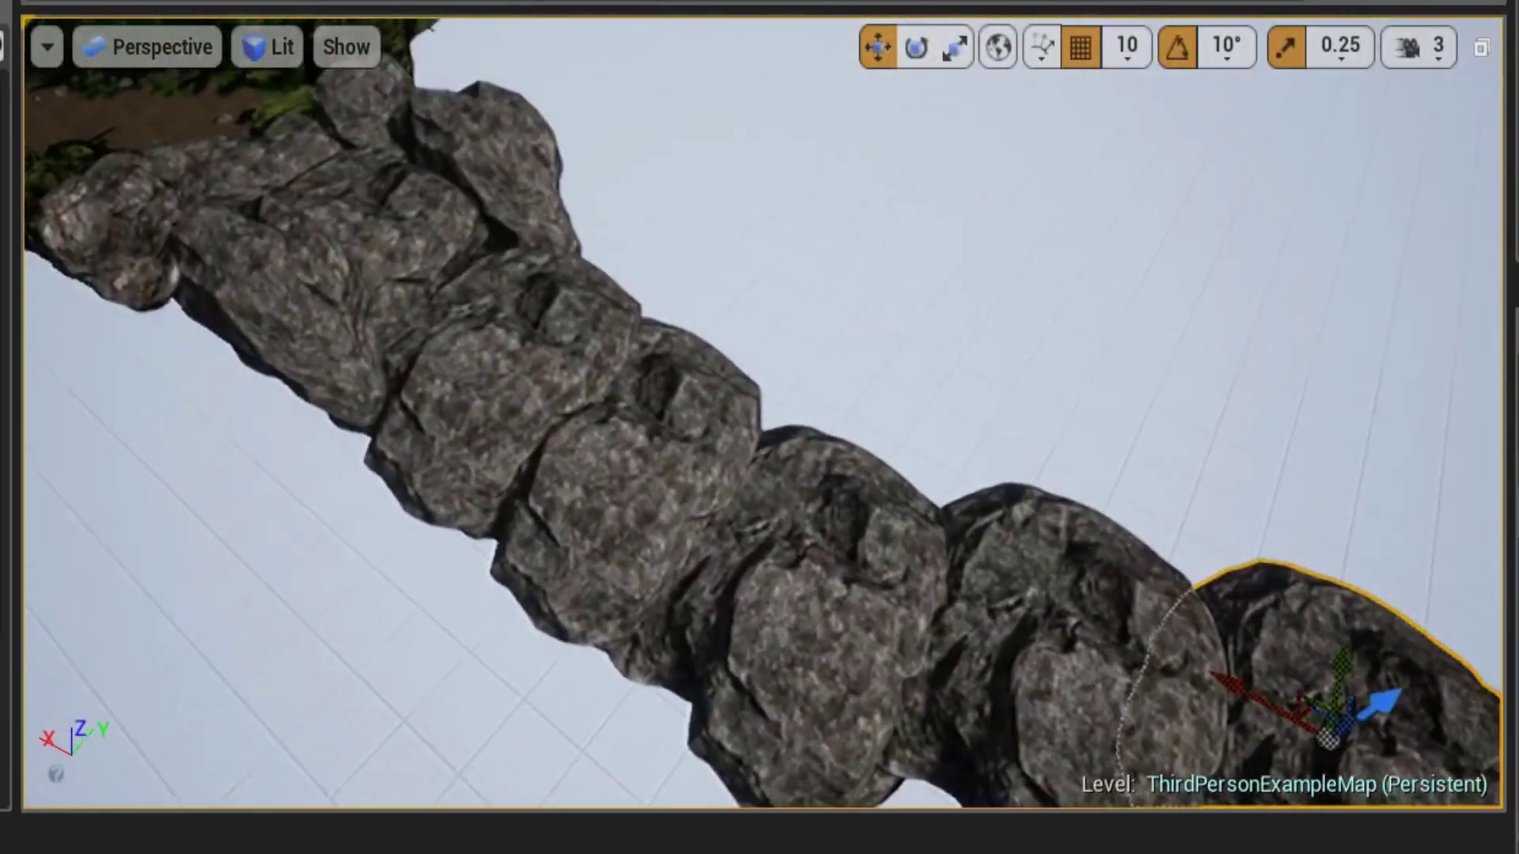
pyautogui.click(538, 380)
pyautogui.moveTo(668, 417); pyautogui.dragTo(426, 385, button='right')
pyautogui.keyDown('ctrl'); pyautogui.click(300, 457); pyautogui.keyUp('ctrl')
# Fly along the ridge toward the mossy boulders and frame the selected boulder on the wall top
pyautogui.moveTo(823, 479); pyautogui.dragTo(823, 479, button='right')
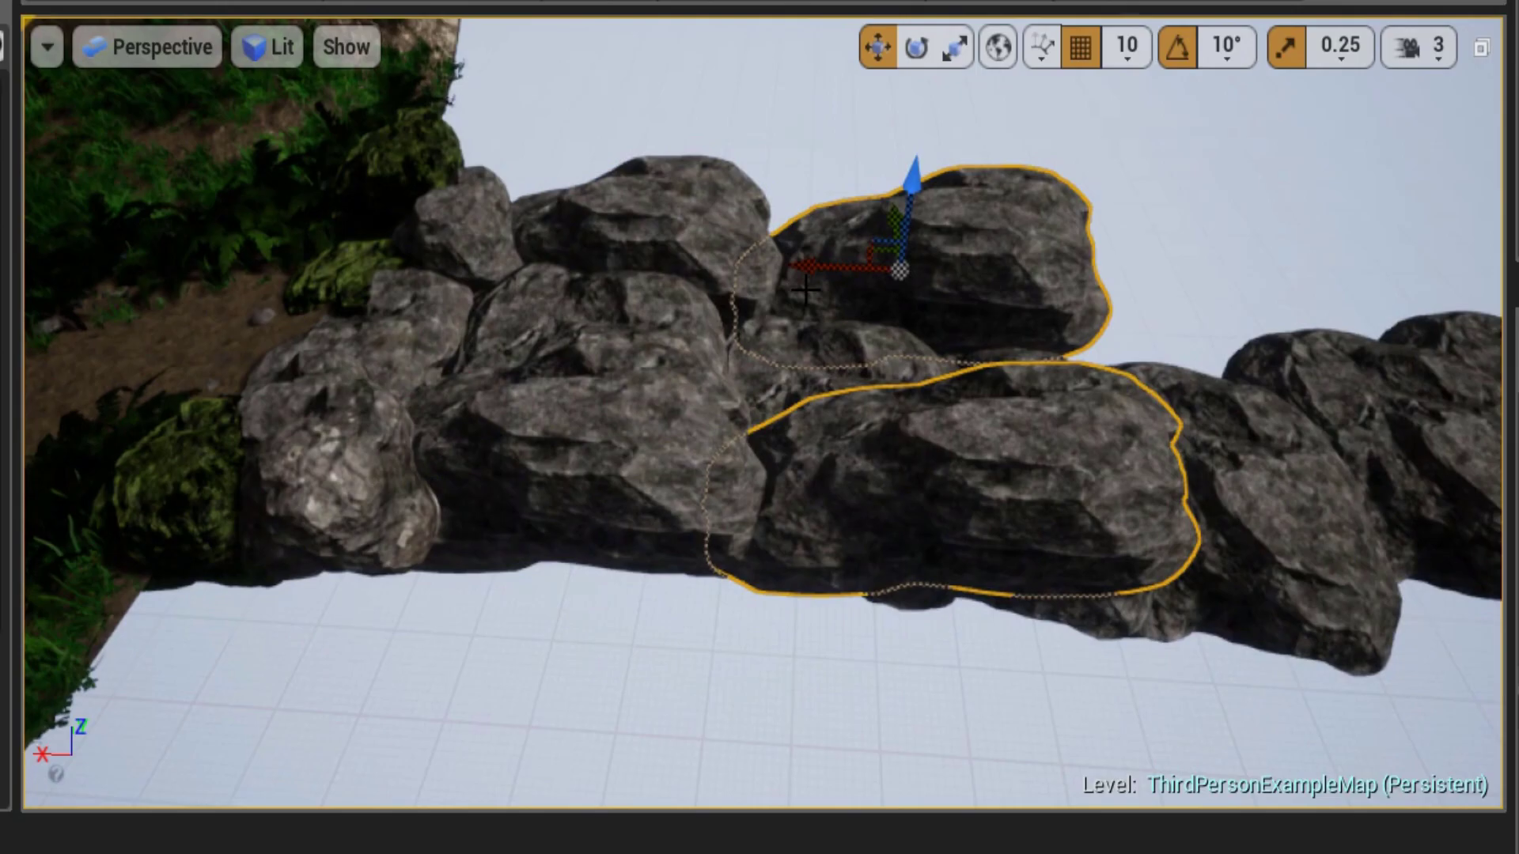
pyautogui.moveTo(806, 292); pyautogui.dragTo(485, 203, button='right')
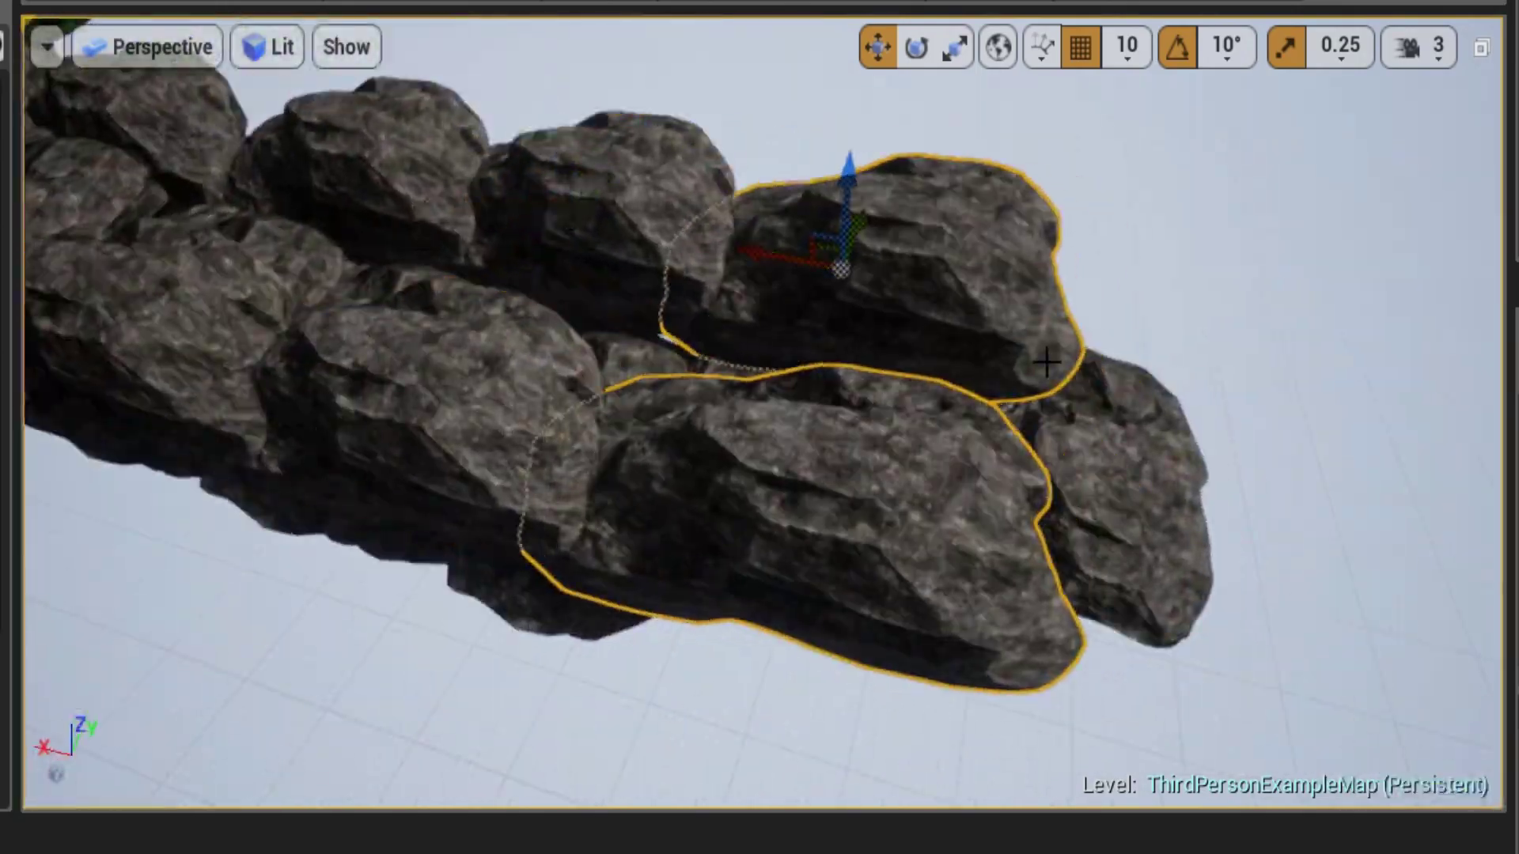
pyautogui.moveTo(1046, 362); pyautogui.dragTo(1046, 362, button='right')
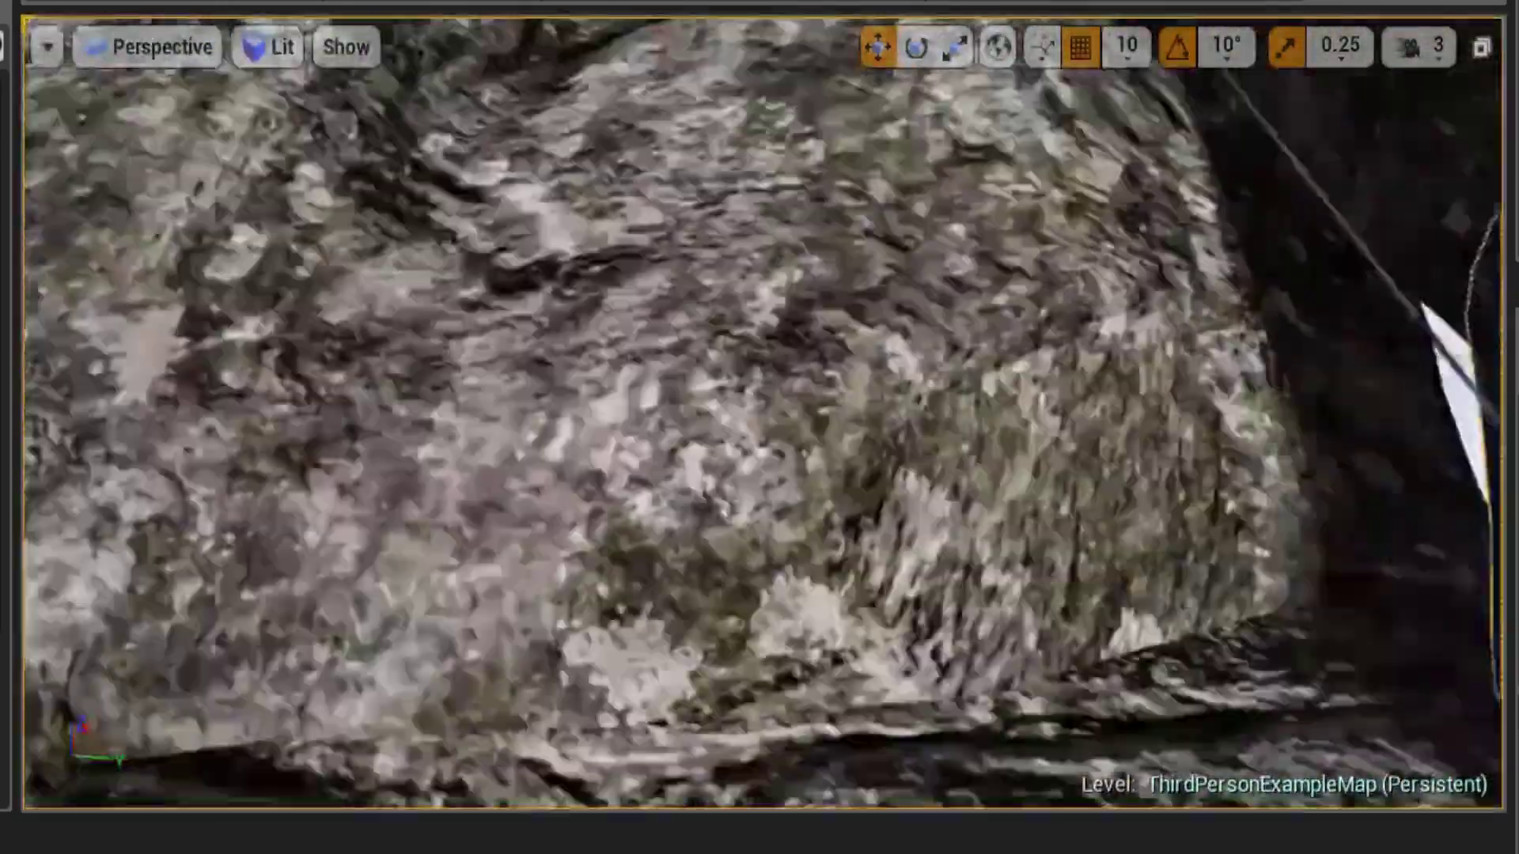
pyautogui.moveTo(778, 230); pyautogui.dragTo(839, 429, button='right')
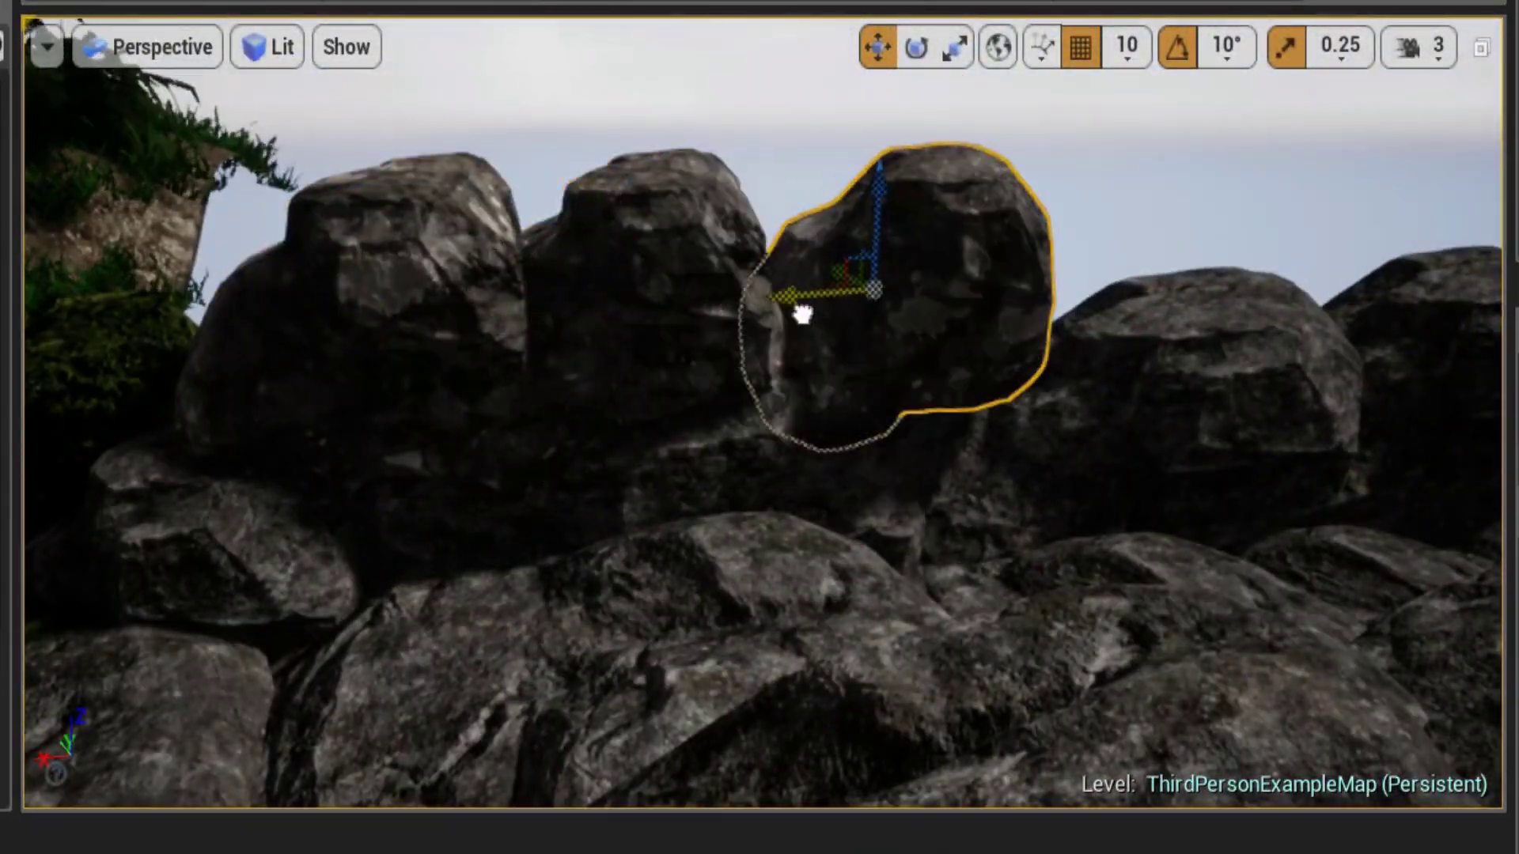
pyautogui.moveTo(802, 314)
pyautogui.mouseDown(button='right')
pyautogui.moveTo(648, 289)
pyautogui.moveTo(498, 339)
pyautogui.mouseUp(button='right')
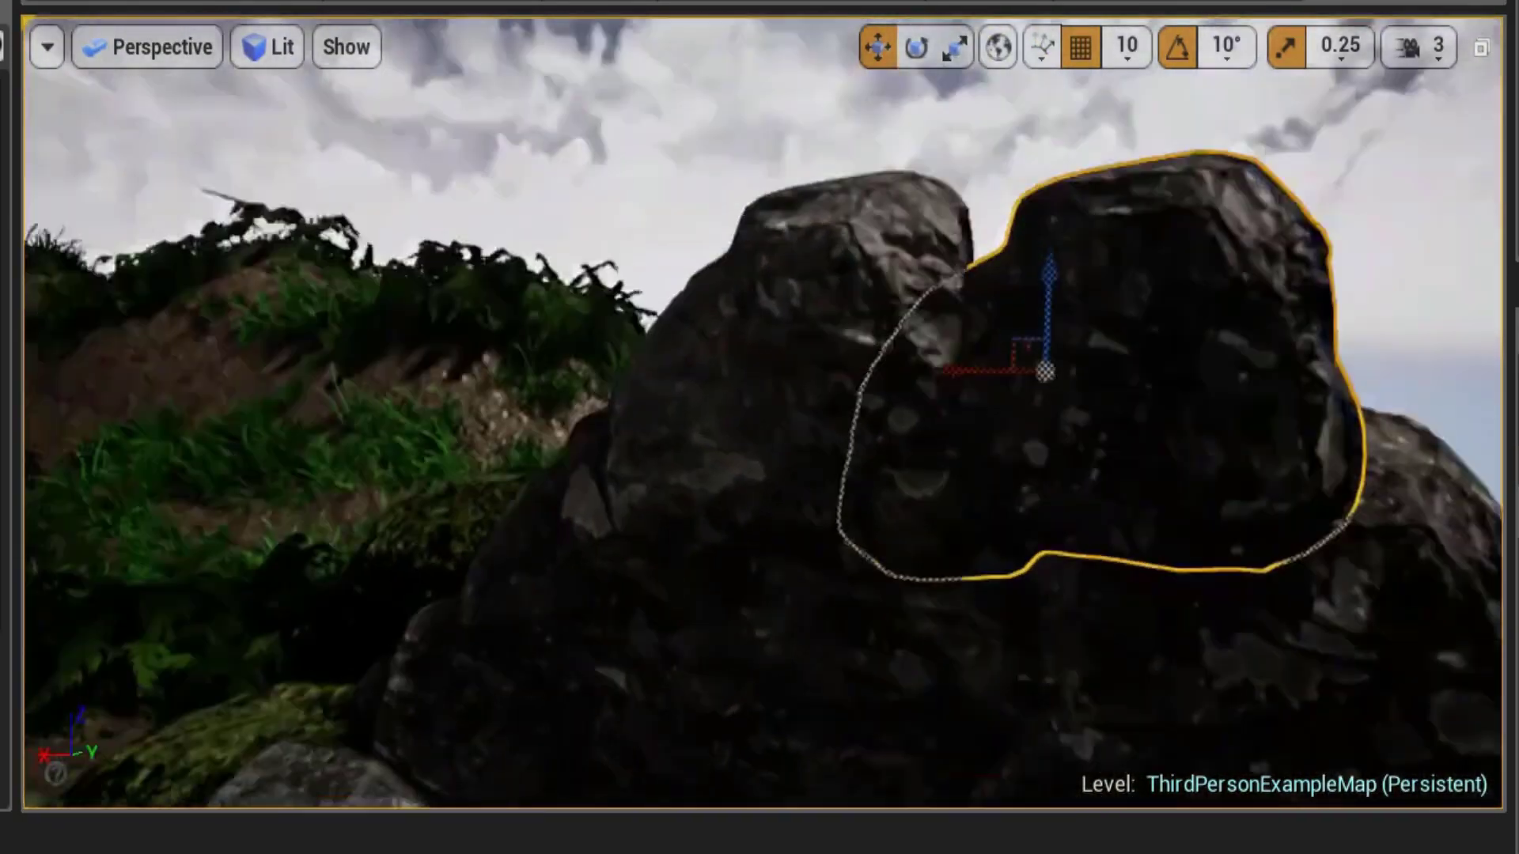
pyautogui.moveTo(652, 395); pyautogui.dragTo(652, 396, button='right')
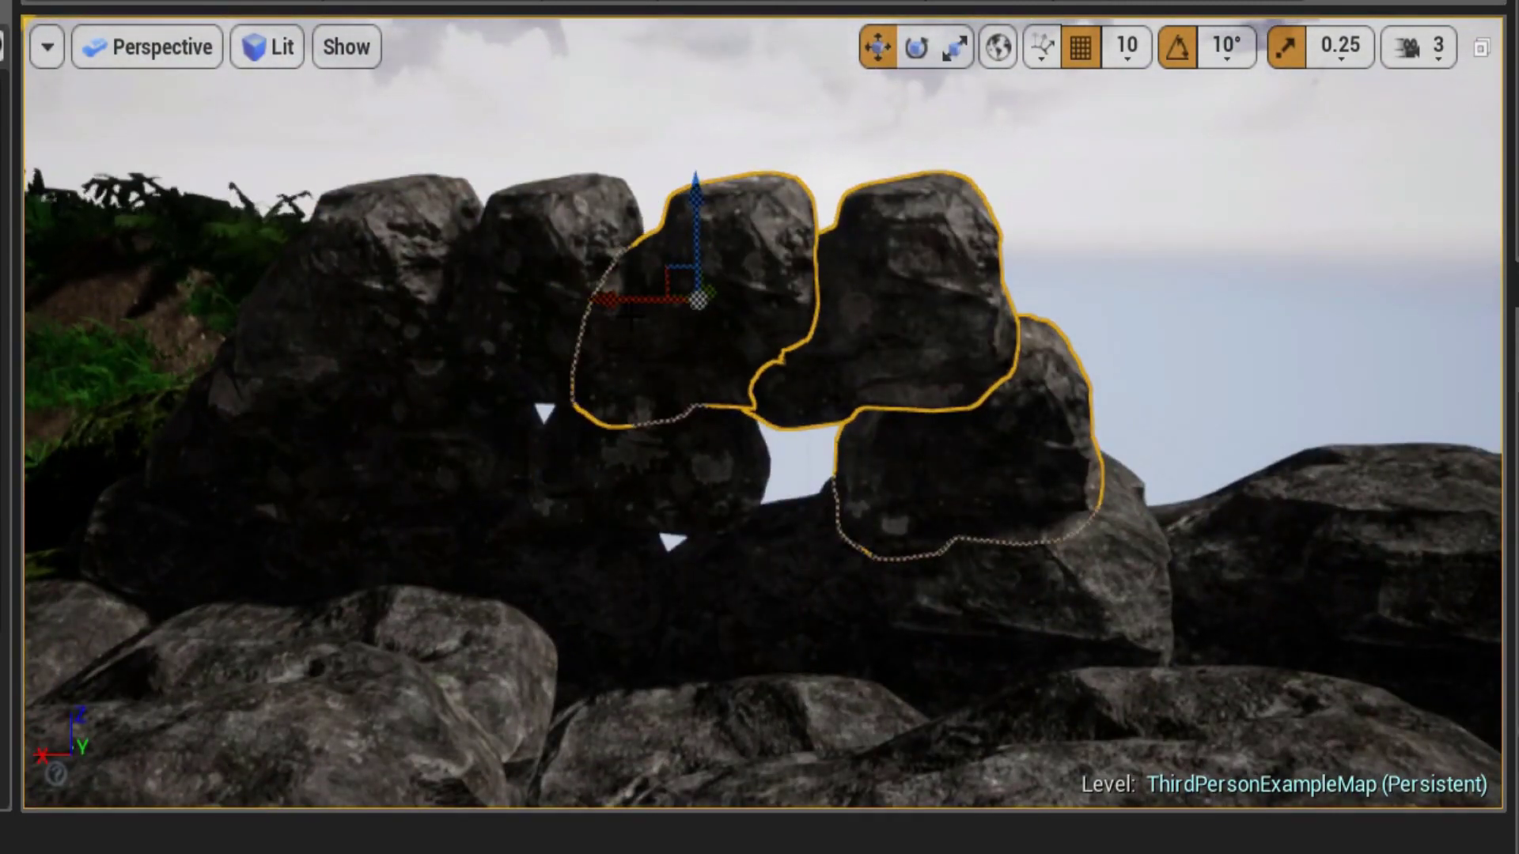
pyautogui.moveTo(619, 289); pyautogui.dragTo(620, 289, button='right')
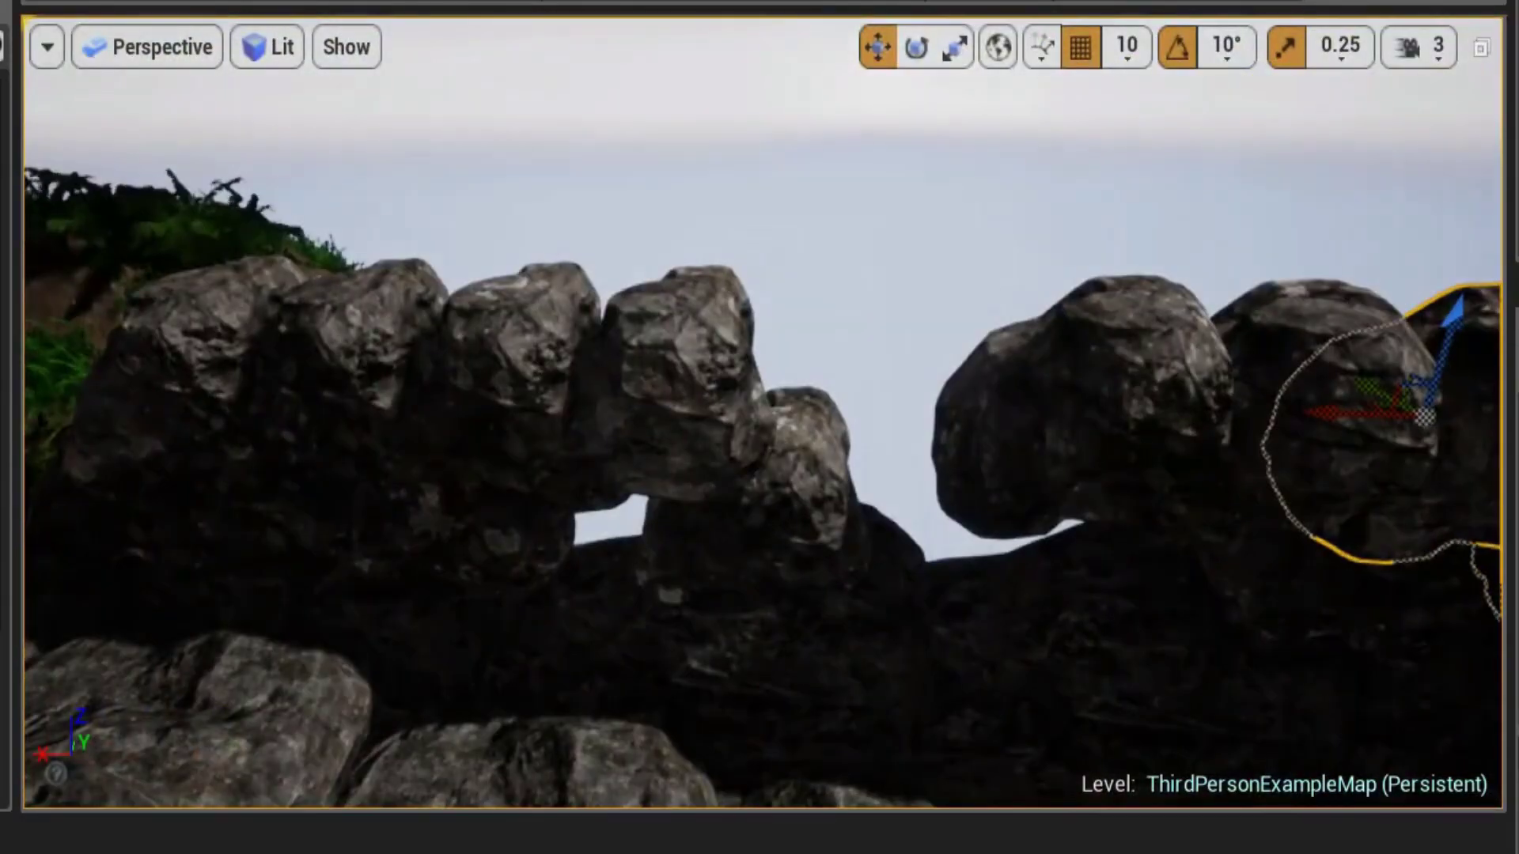
pyautogui.moveTo(882, 482); pyautogui.dragTo(882, 483, button='right')
pyautogui.moveTo(887, 330); pyautogui.dragTo(964, 499, button='right')
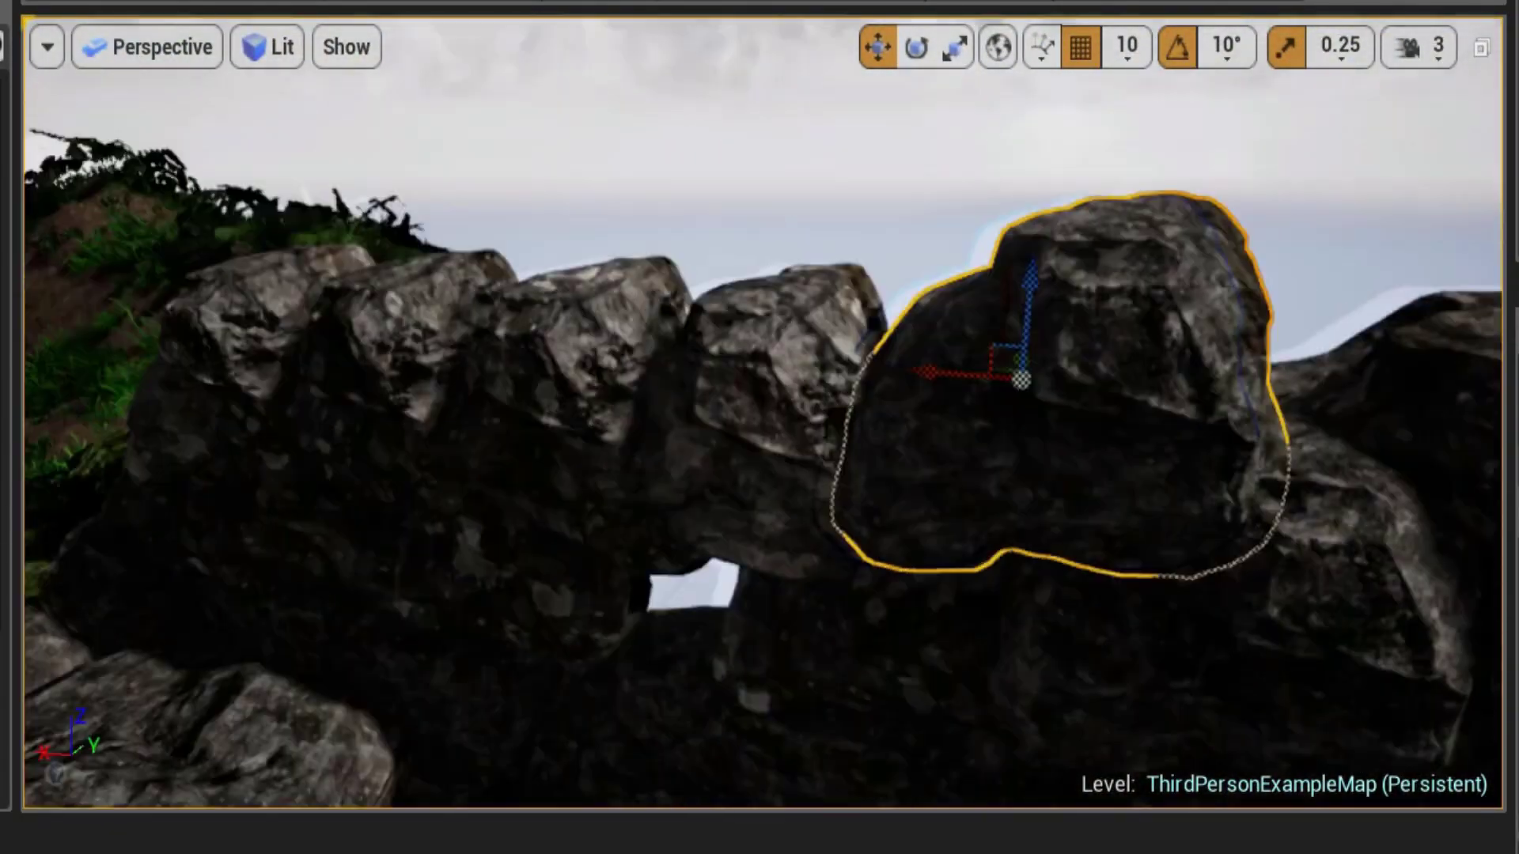
pyautogui.moveTo(860, 427); pyautogui.dragTo(860, 427, button='right')
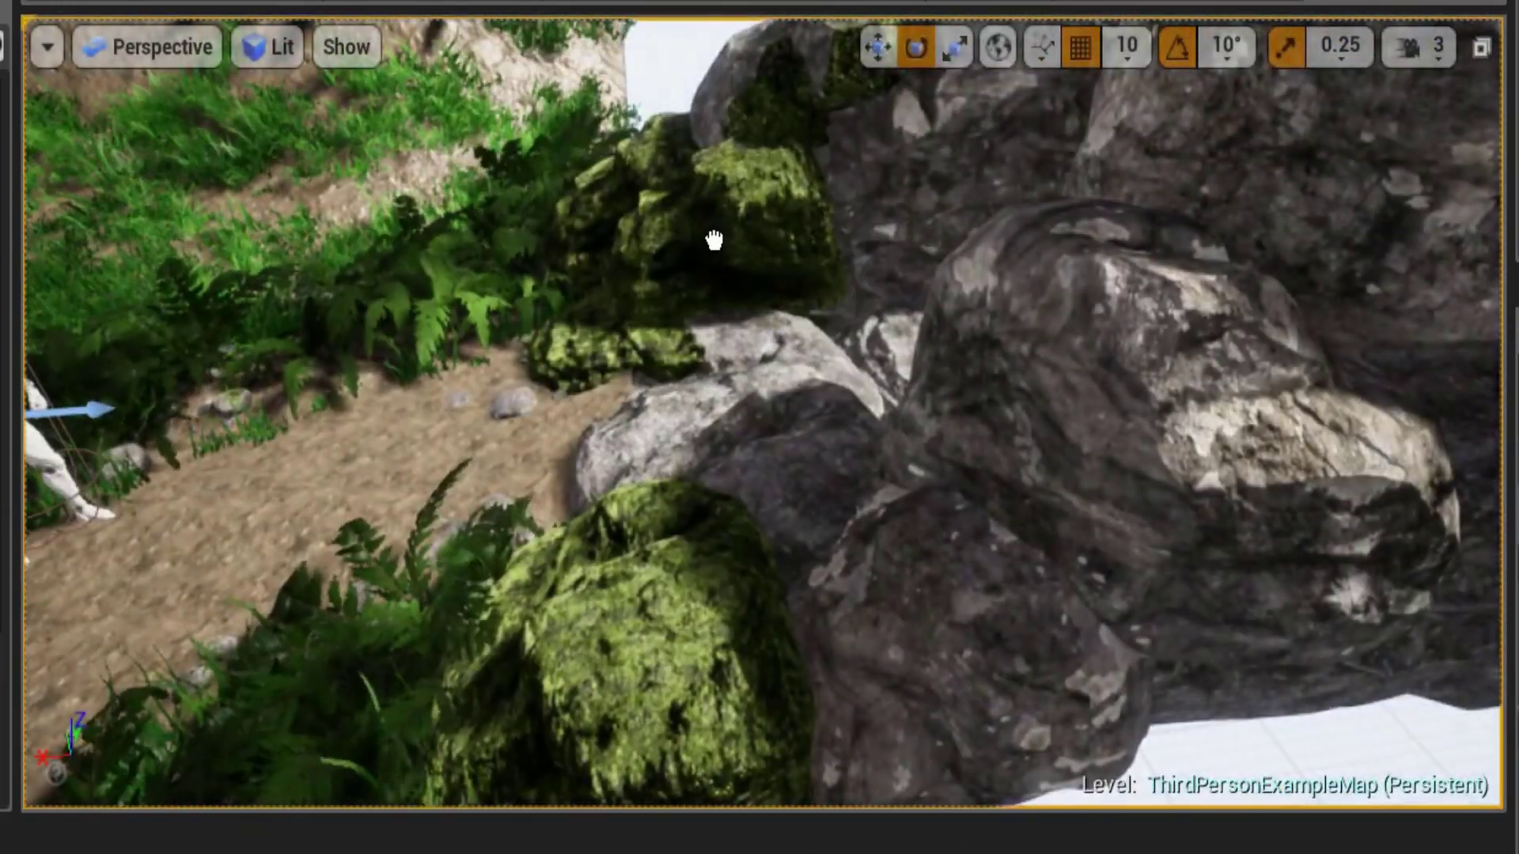
# Rotate the small mossy rock moss-side up and fit it into the cave gap
pyautogui.click(715, 238)
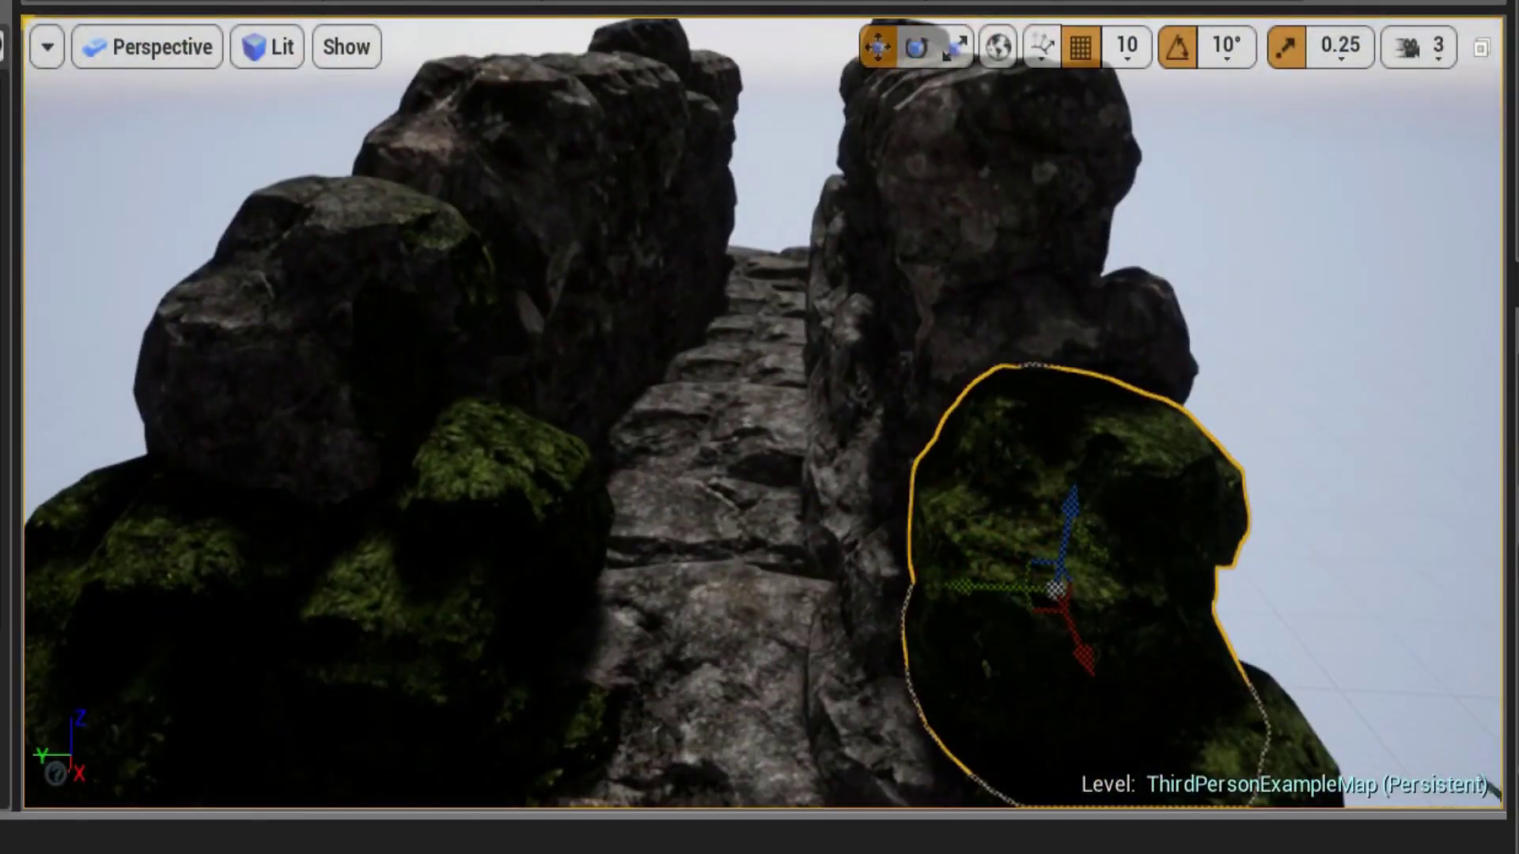
pyautogui.moveTo(317, 847); pyautogui.dragTo(320, 451)
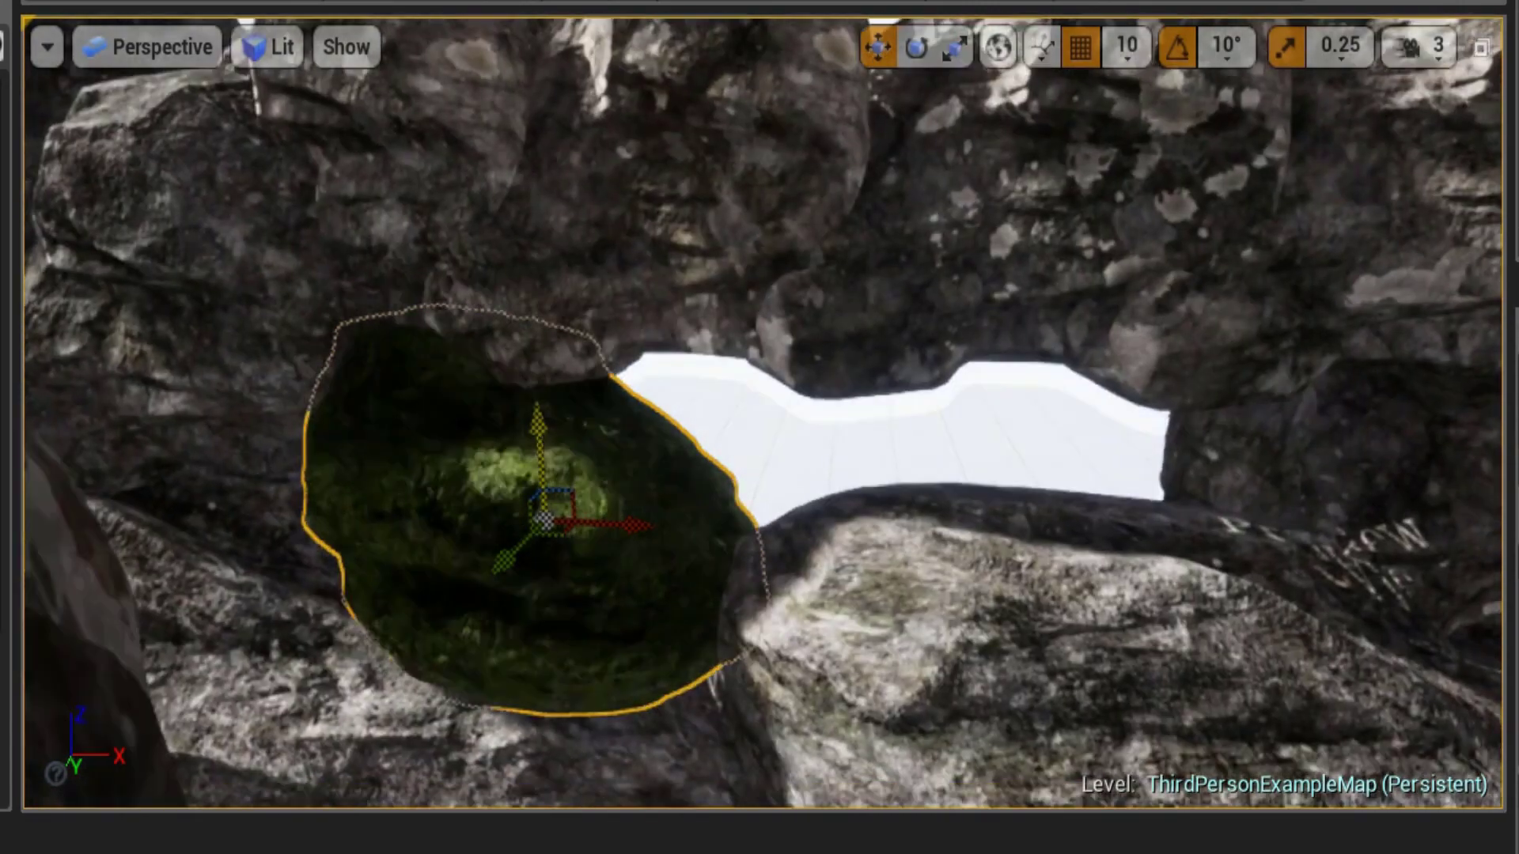
pyautogui.keyDown('shift'); pyautogui.moveTo(539, 443); pyautogui.dragTo(539, 491); pyautogui.keyUp('shift')
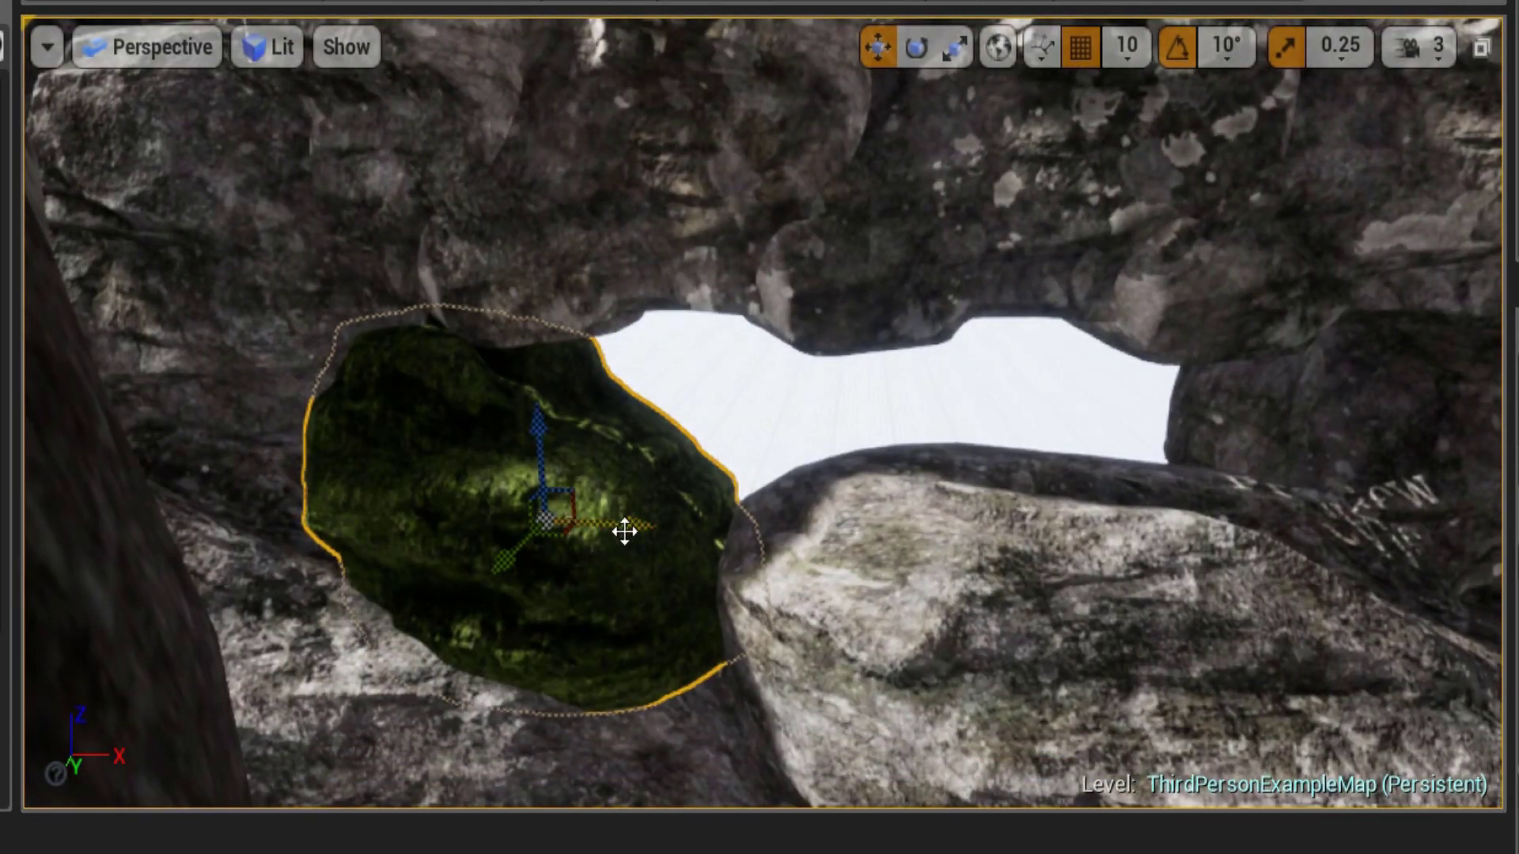
pyautogui.moveTo(1243, 470); pyautogui.dragTo(1111, 360)
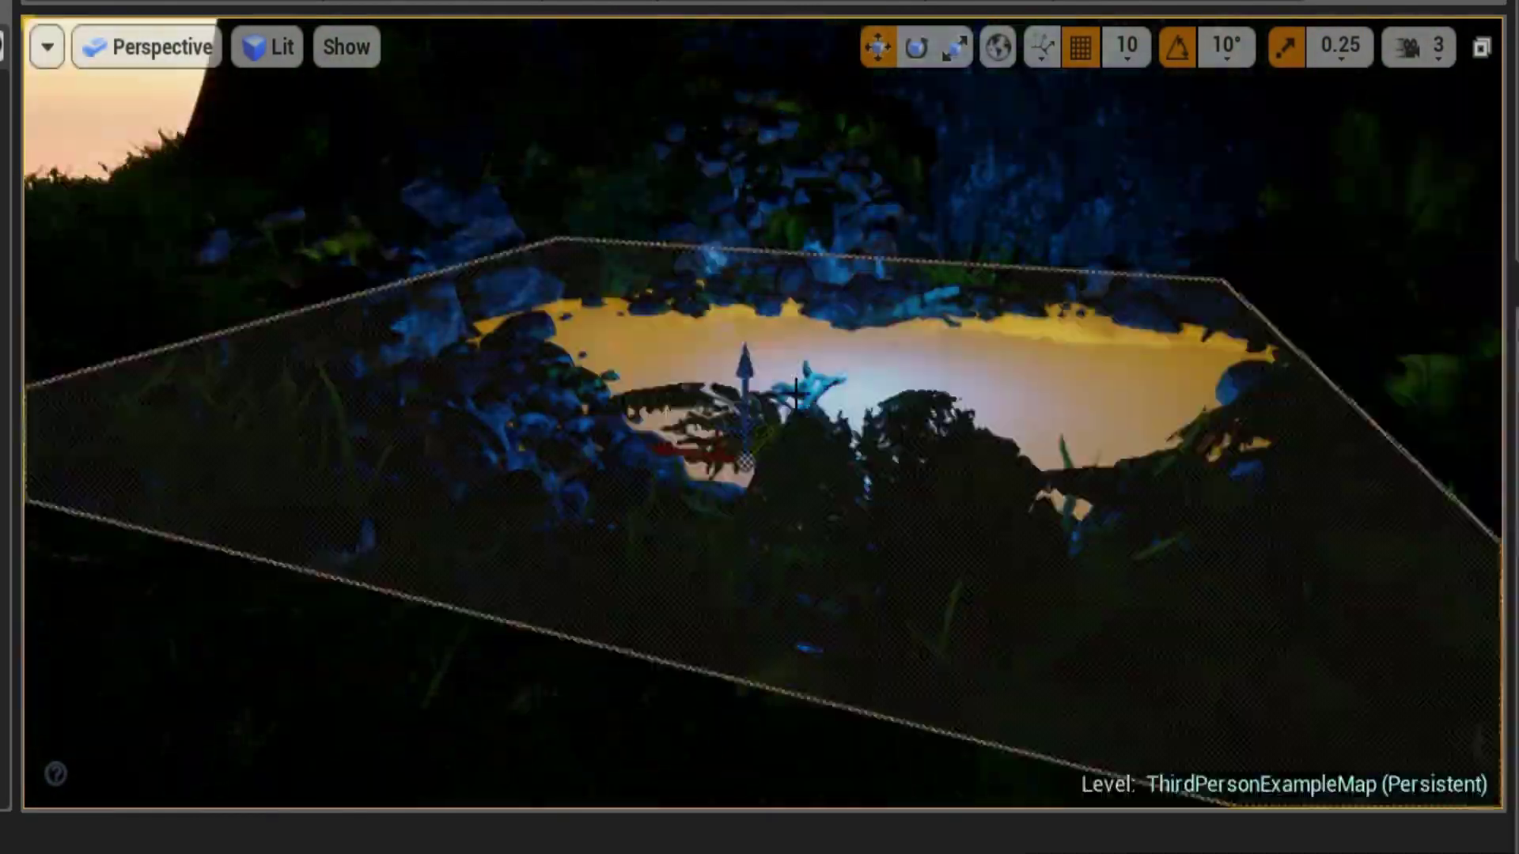
# Stop the running play test, orbit around the rock, and start a new play test in the cave
pyautogui.press('Escape')
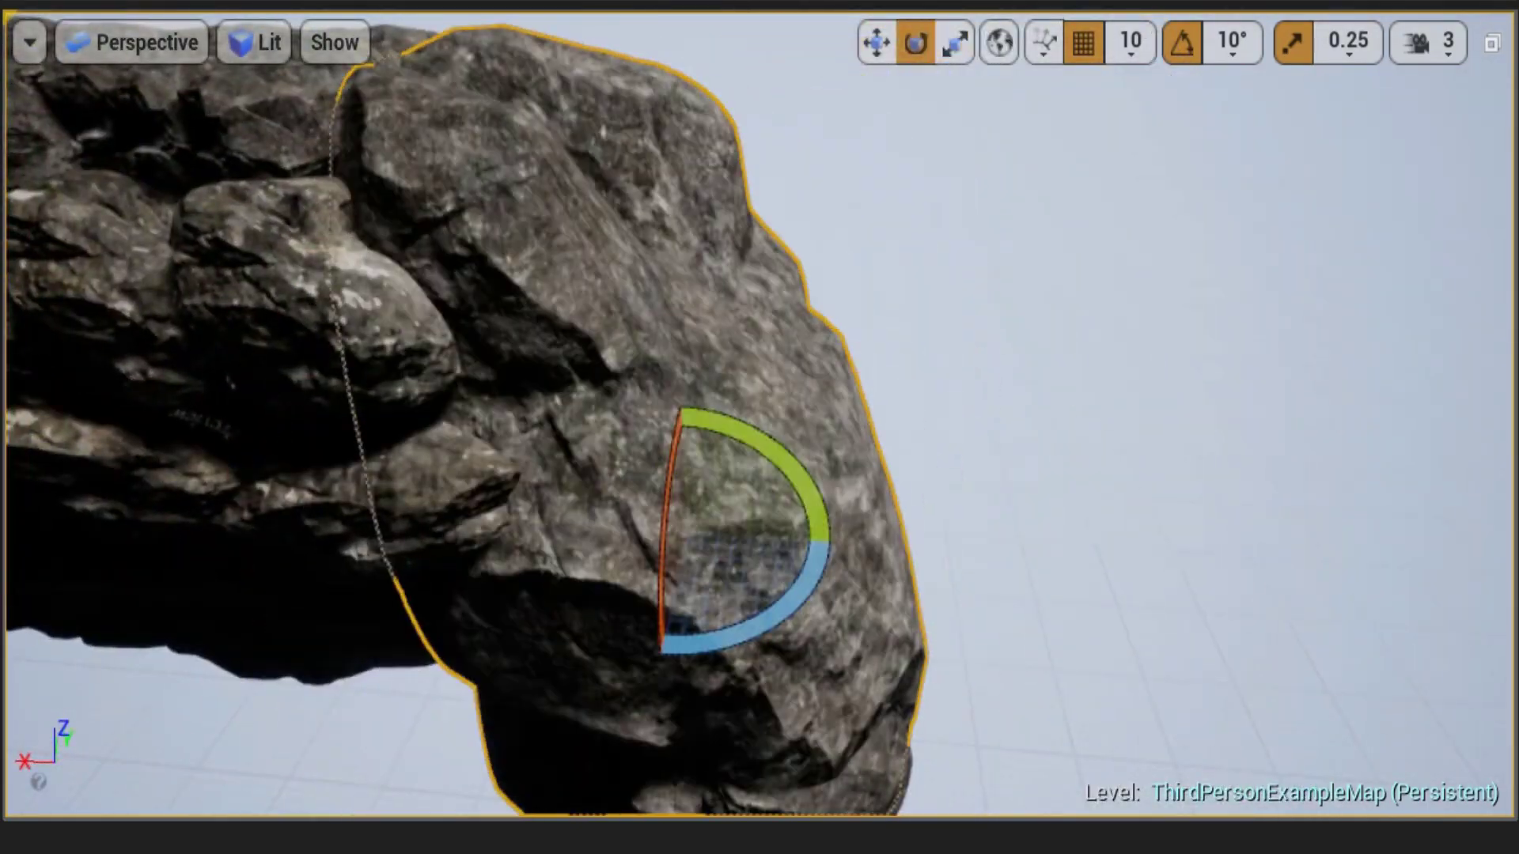
pyautogui.moveTo(1325, 478); pyautogui.dragTo(1325, 478, button='right')
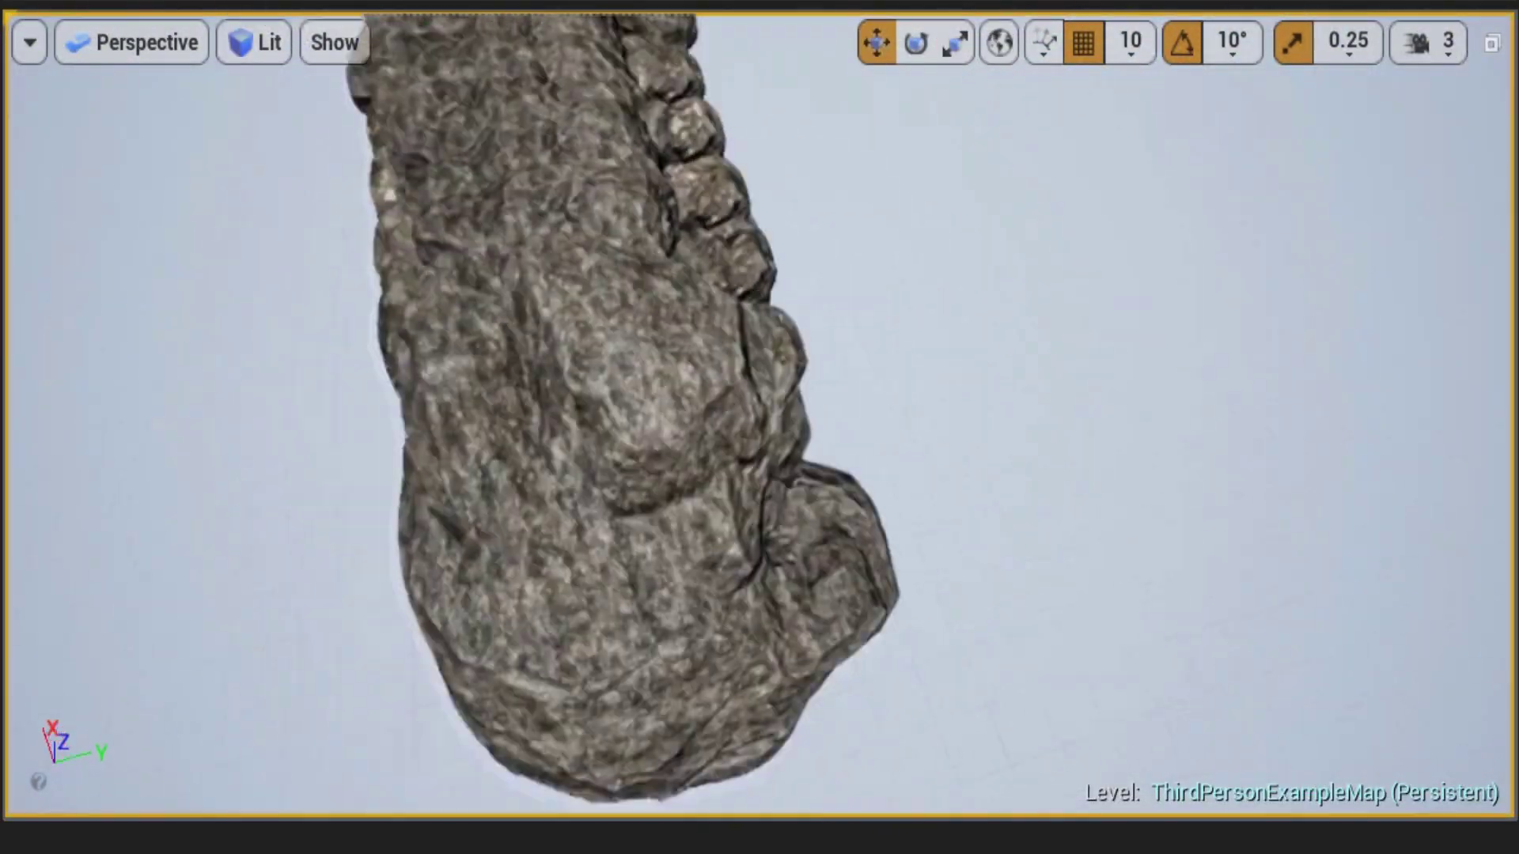
pyautogui.hotkey('alt', 'p')
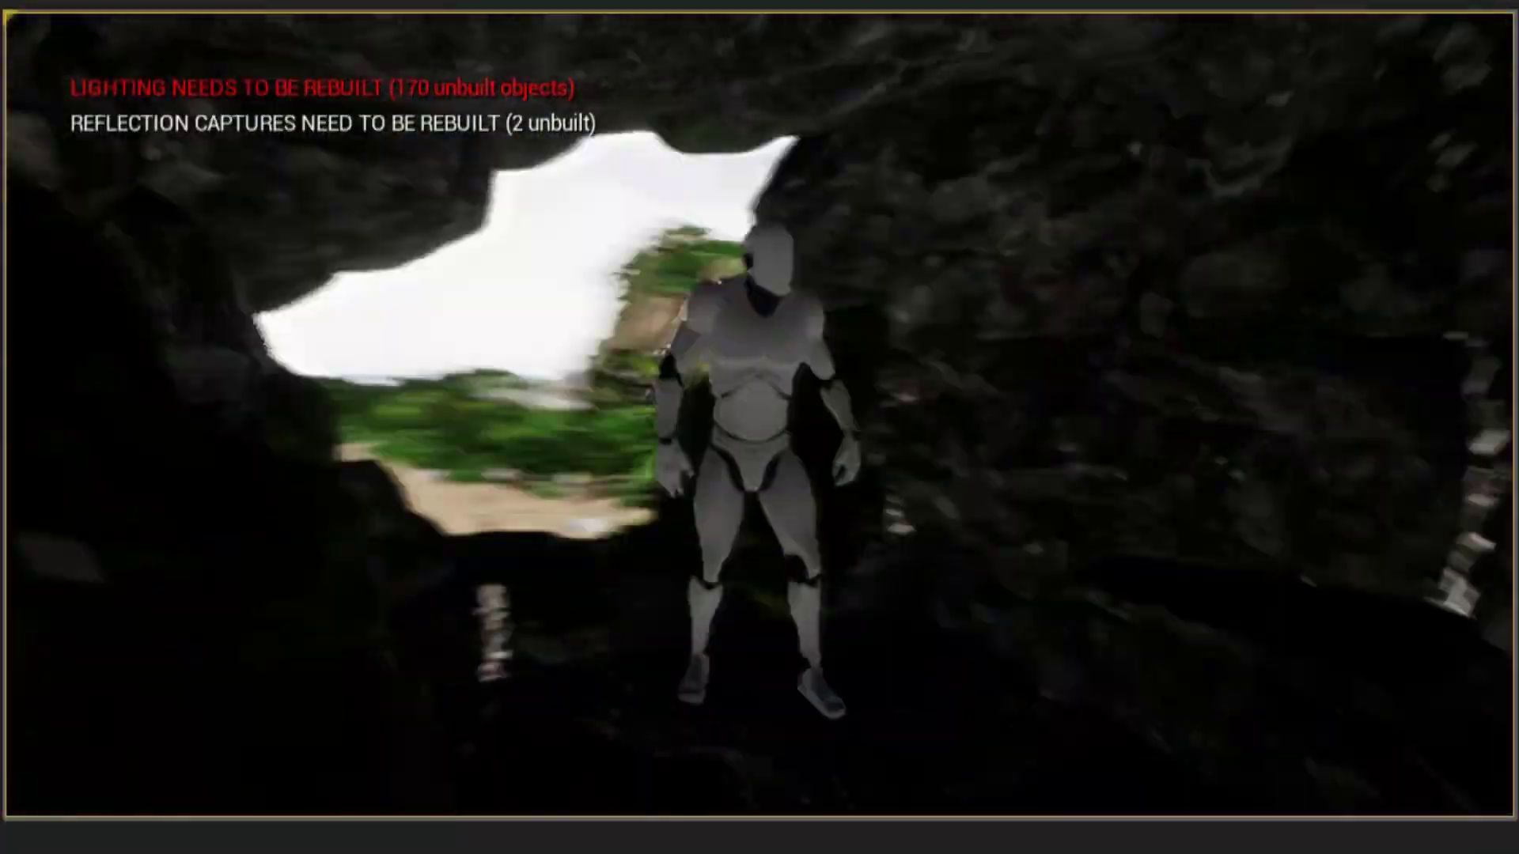
# Walk the mannequin through the dark cave toward daylight, restarting the test twice, then stop
pyautogui.press('w')
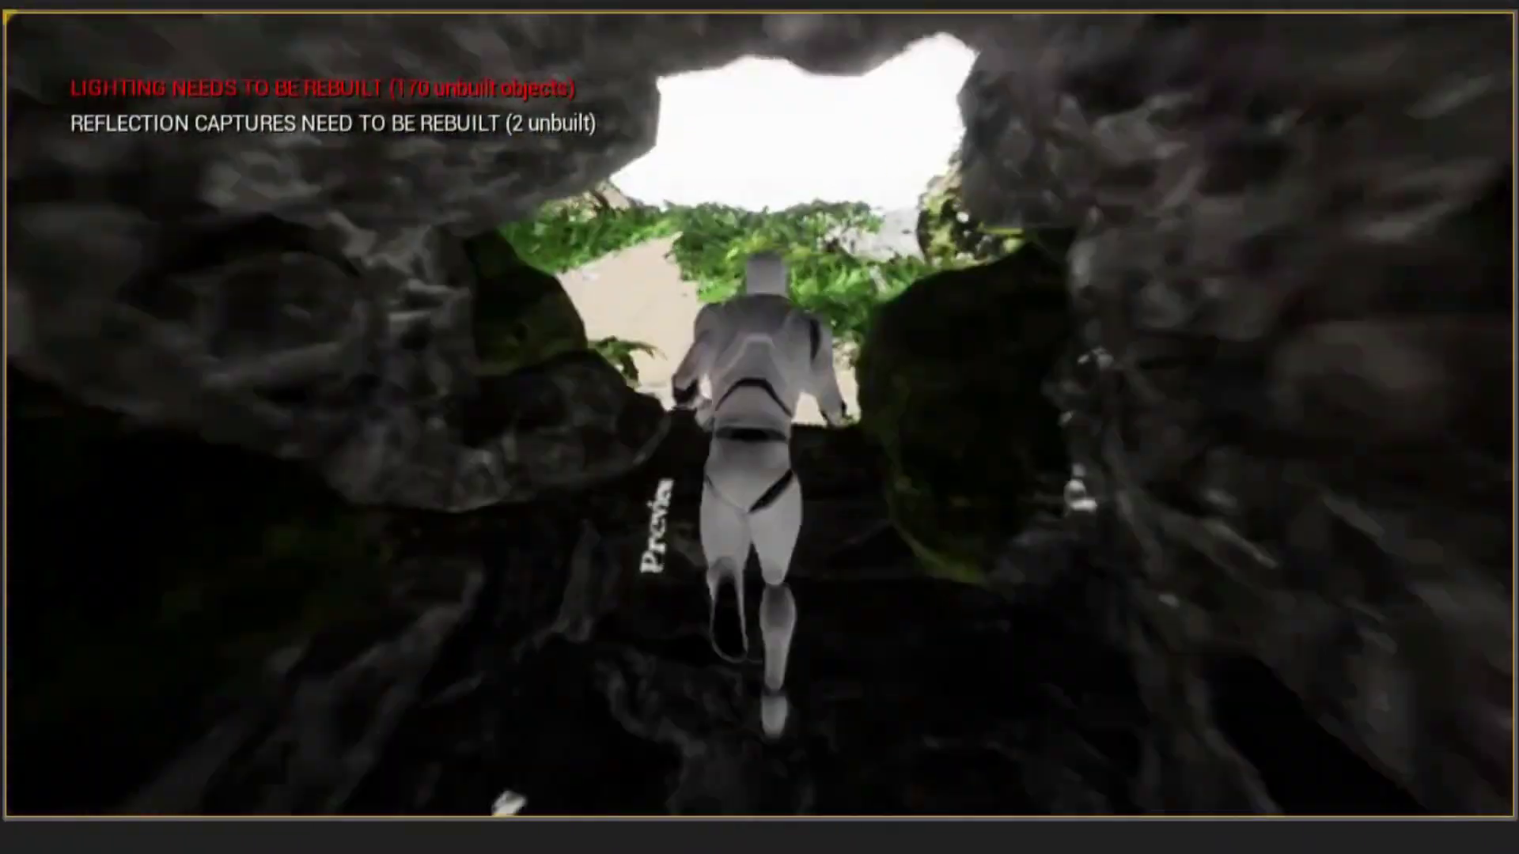
pyautogui.press('Escape')
pyautogui.hotkey('alt', 'p')
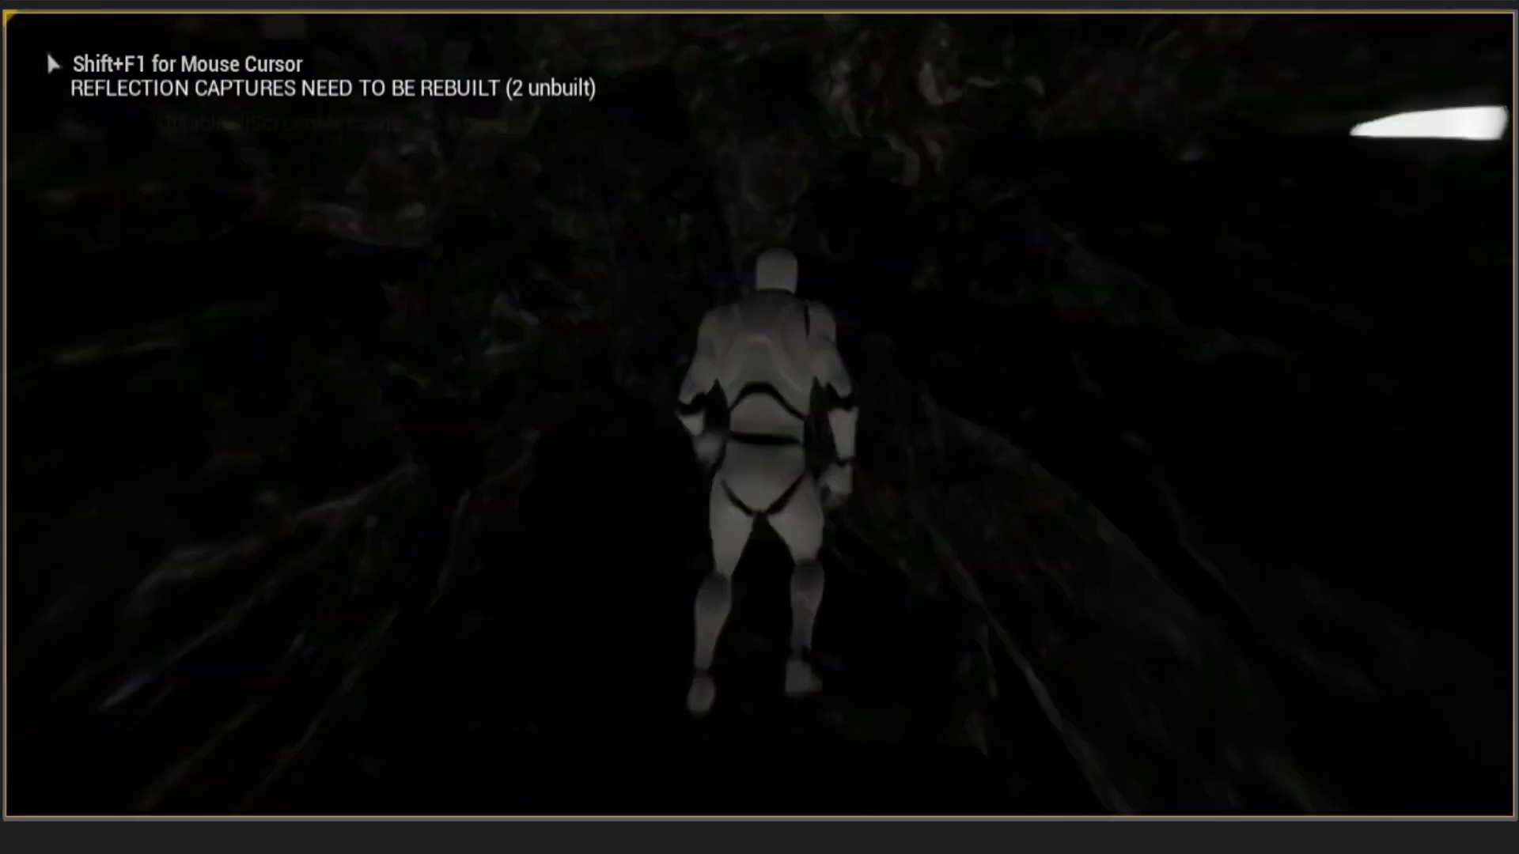
pyautogui.press('w')
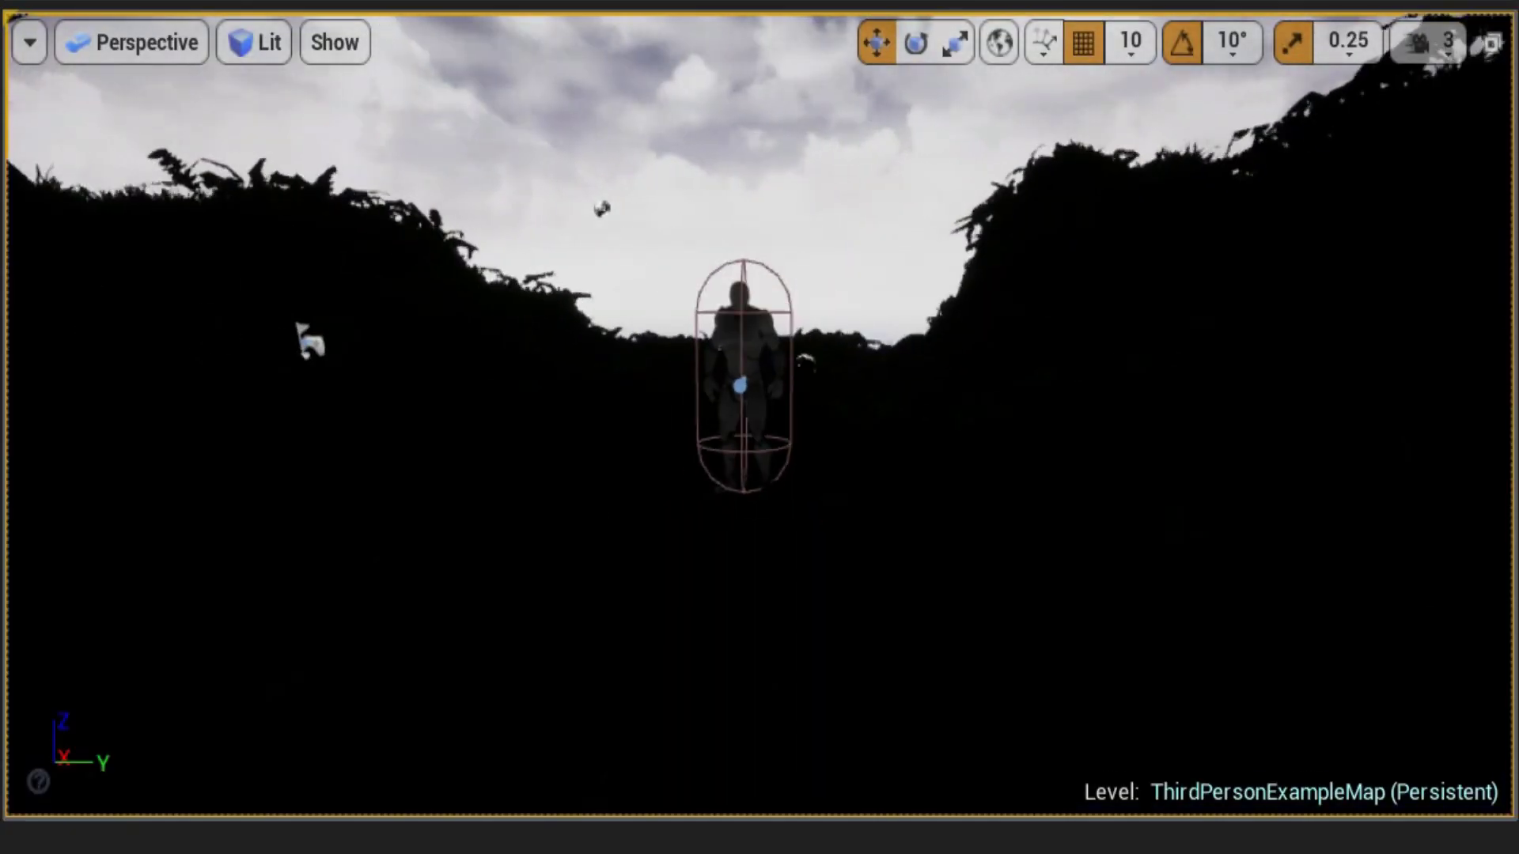
pyautogui.hotkey('alt', 'p')
pyautogui.press('w')
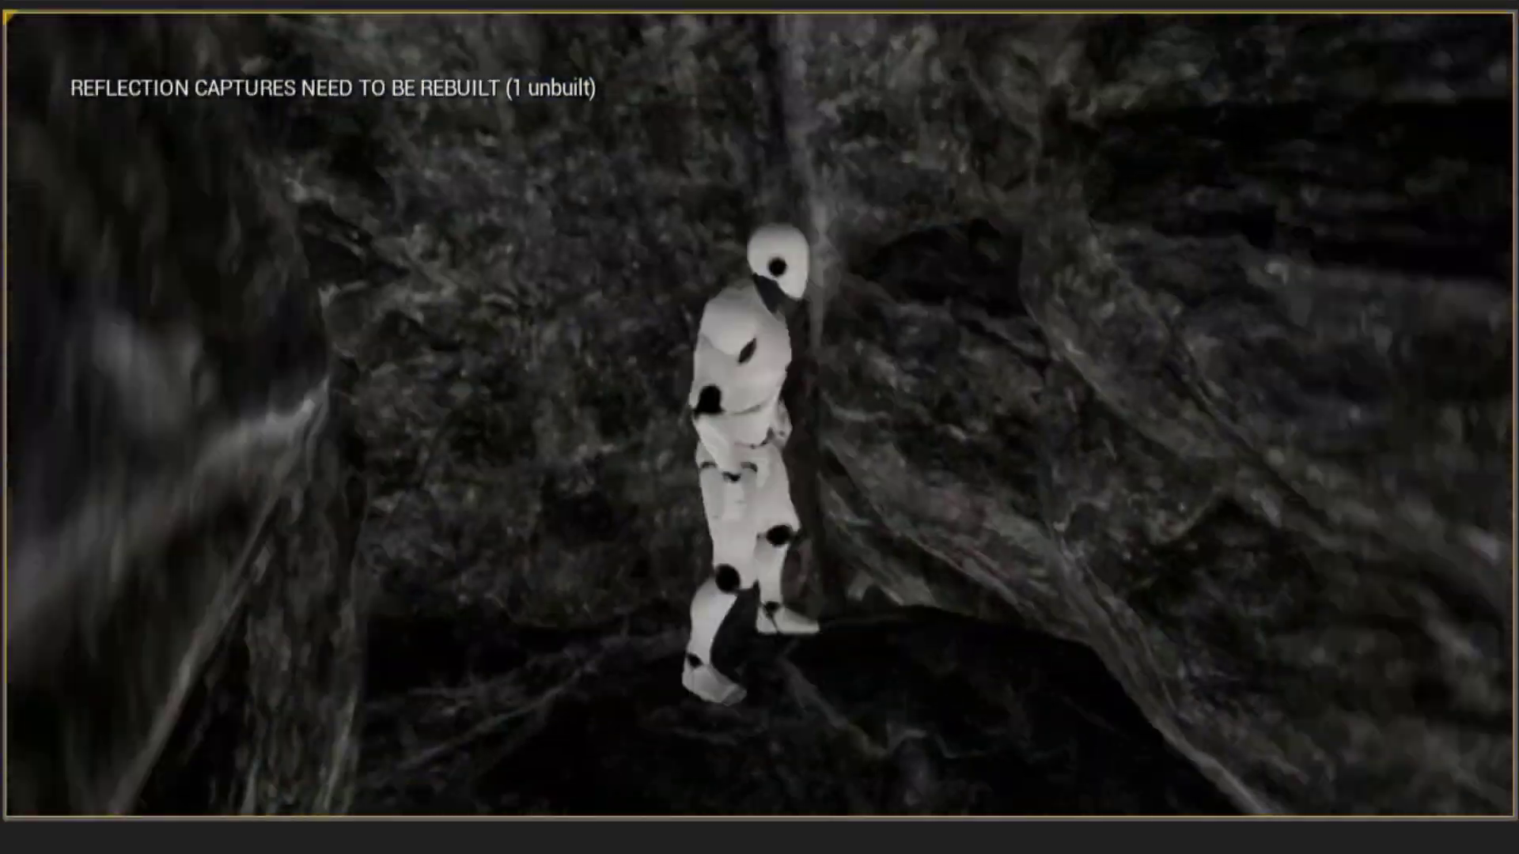
pyautogui.press('Escape')
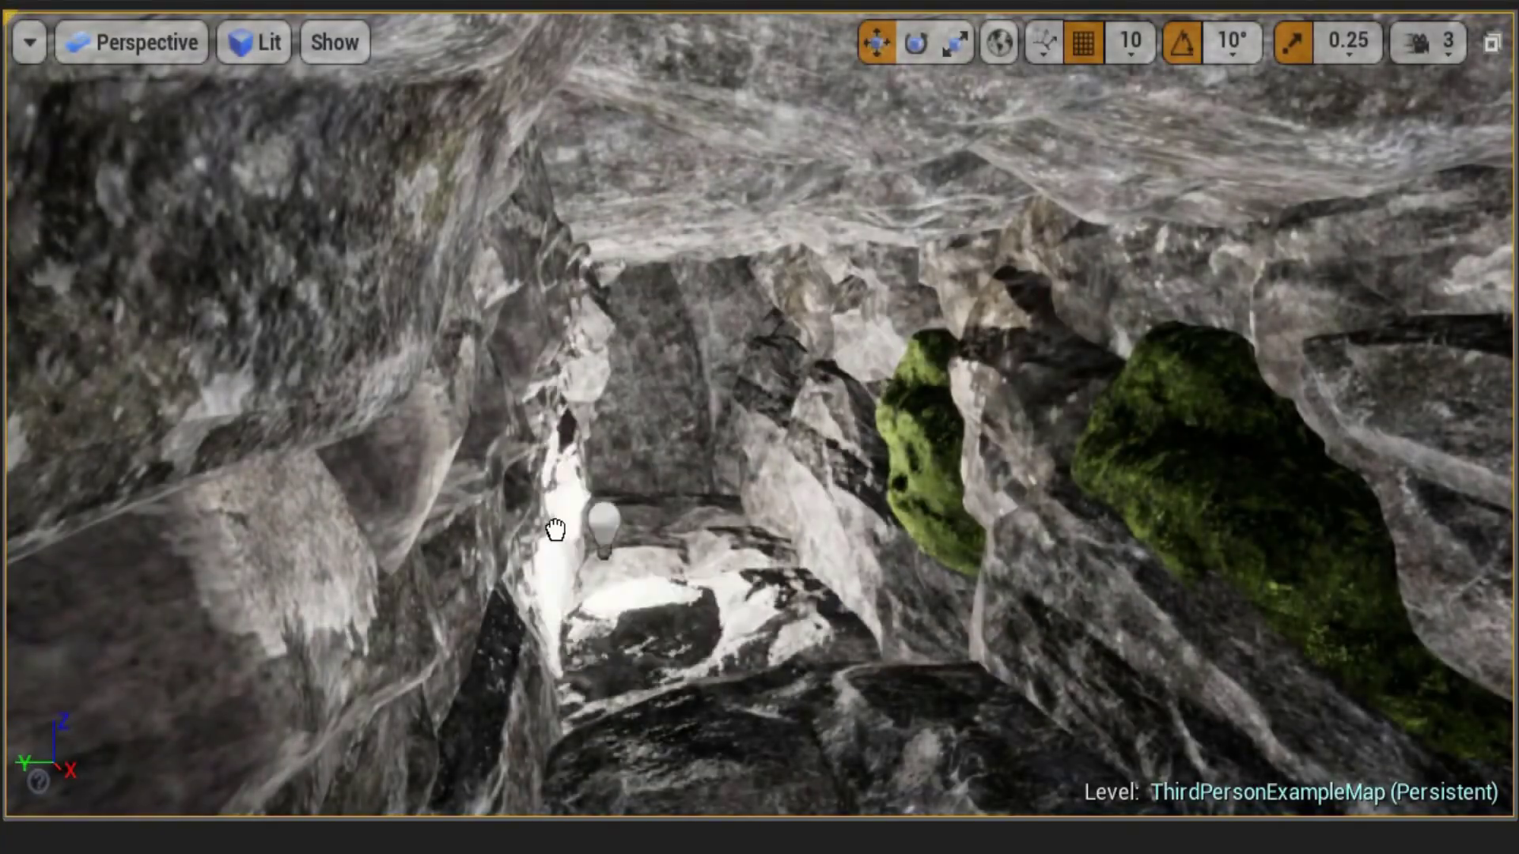
# Set the tunnel point light's colour to magenta, select the other light, and play-test the cave
pyautogui.moveTo(556, 530); pyautogui.dragTo(474, 434, button='right')
pyautogui.click(586, 372)
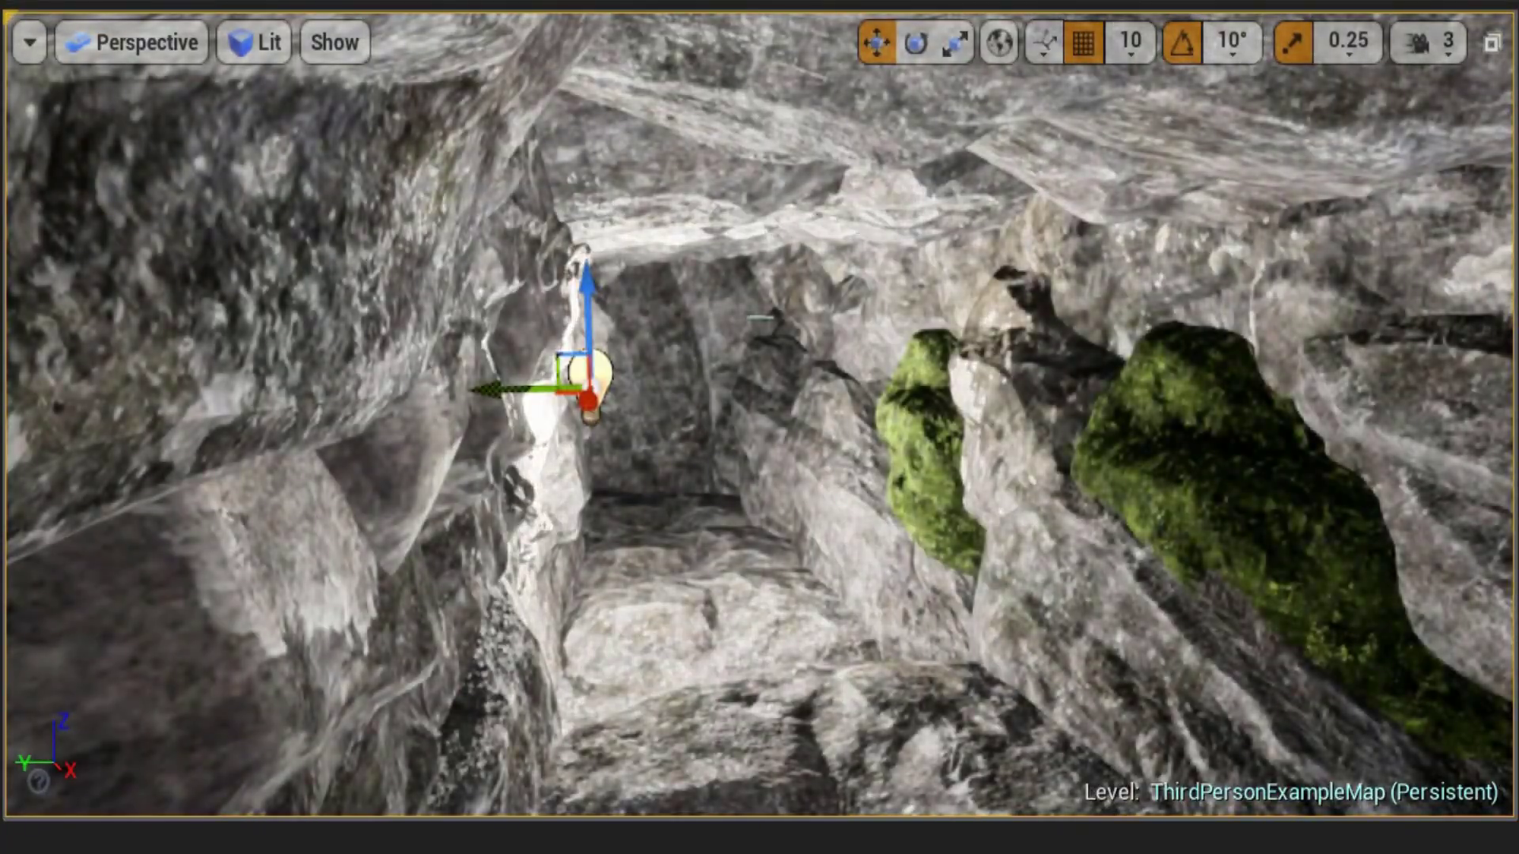
pyautogui.click(1174, 405)
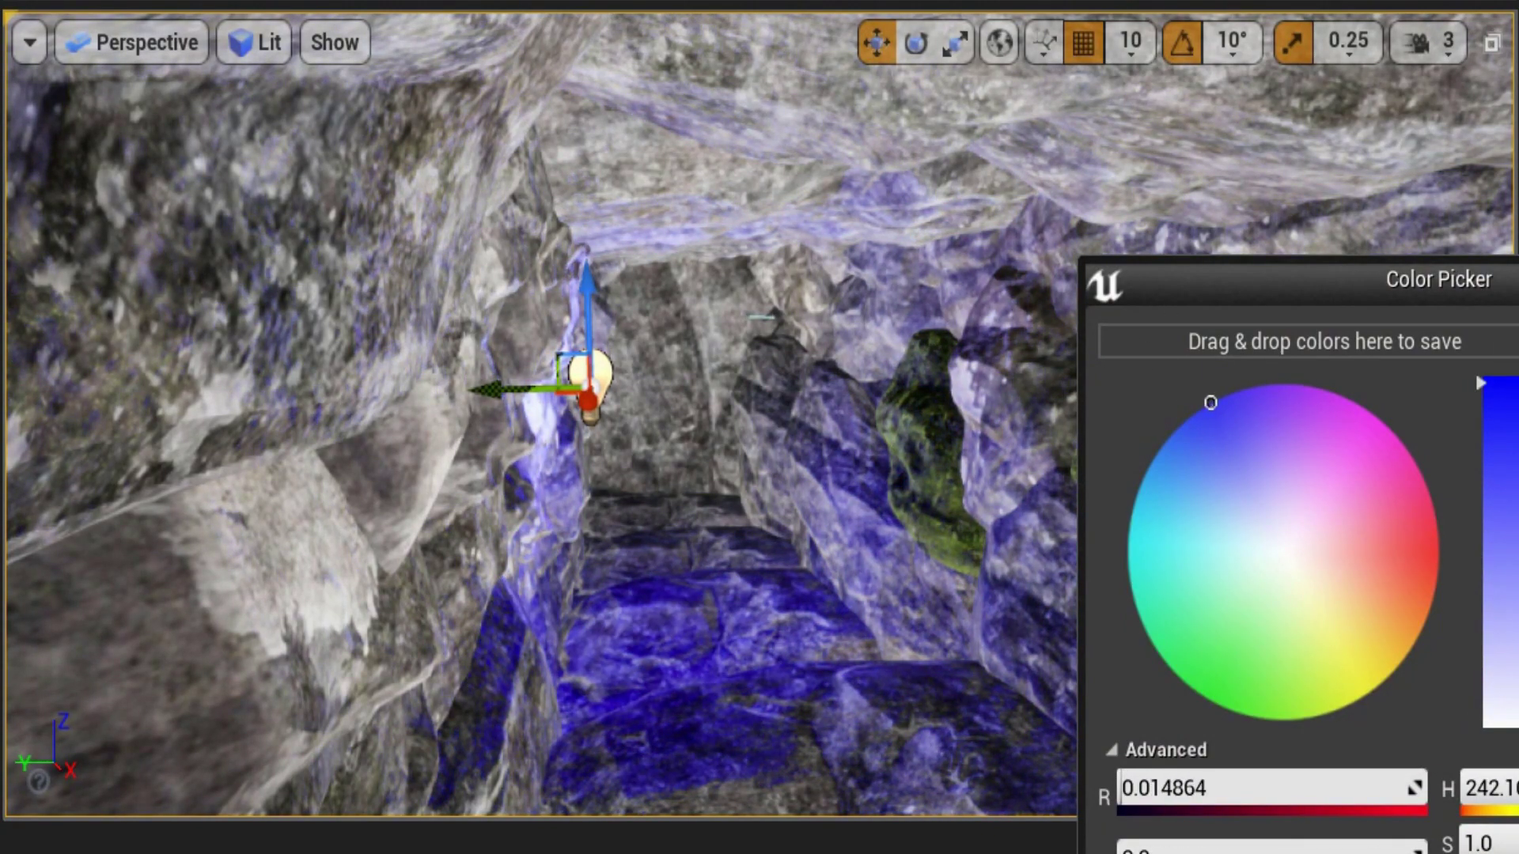
pyautogui.click(1379, 420)
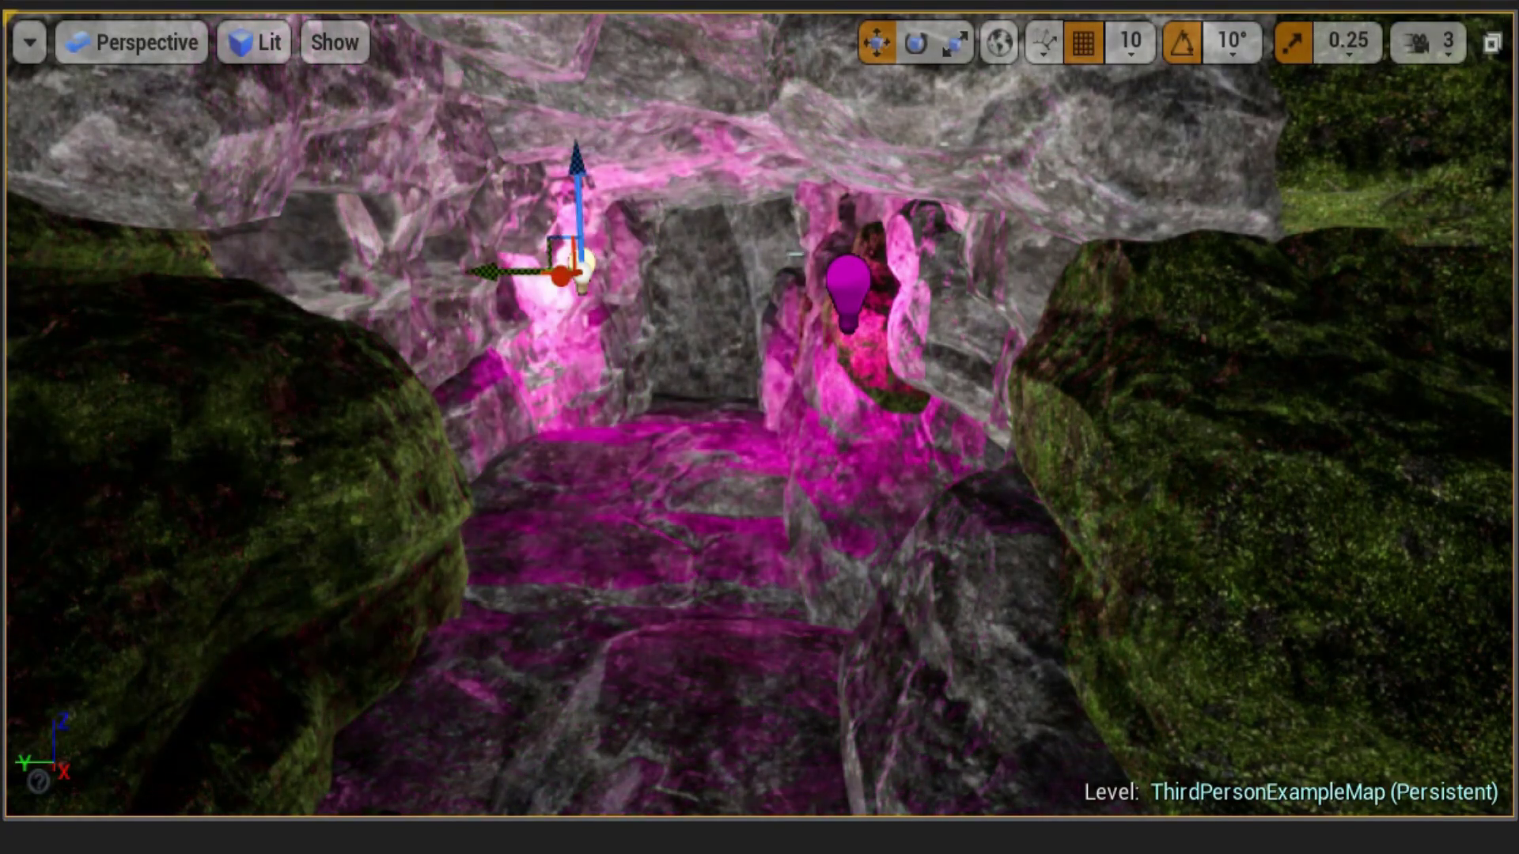
pyautogui.click(848, 289)
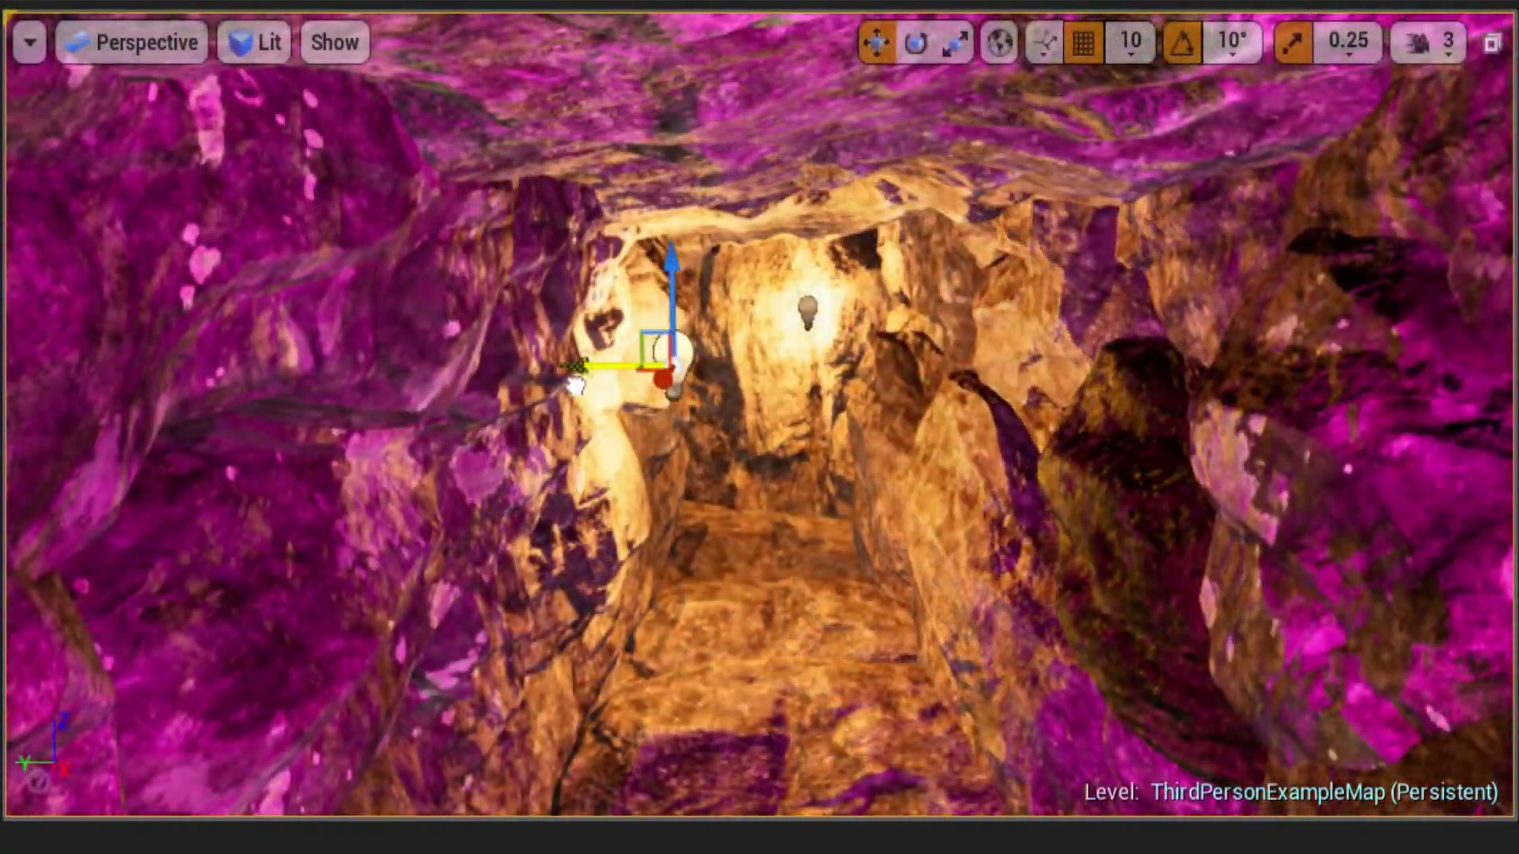
pyautogui.hotkey('alt', 'p')
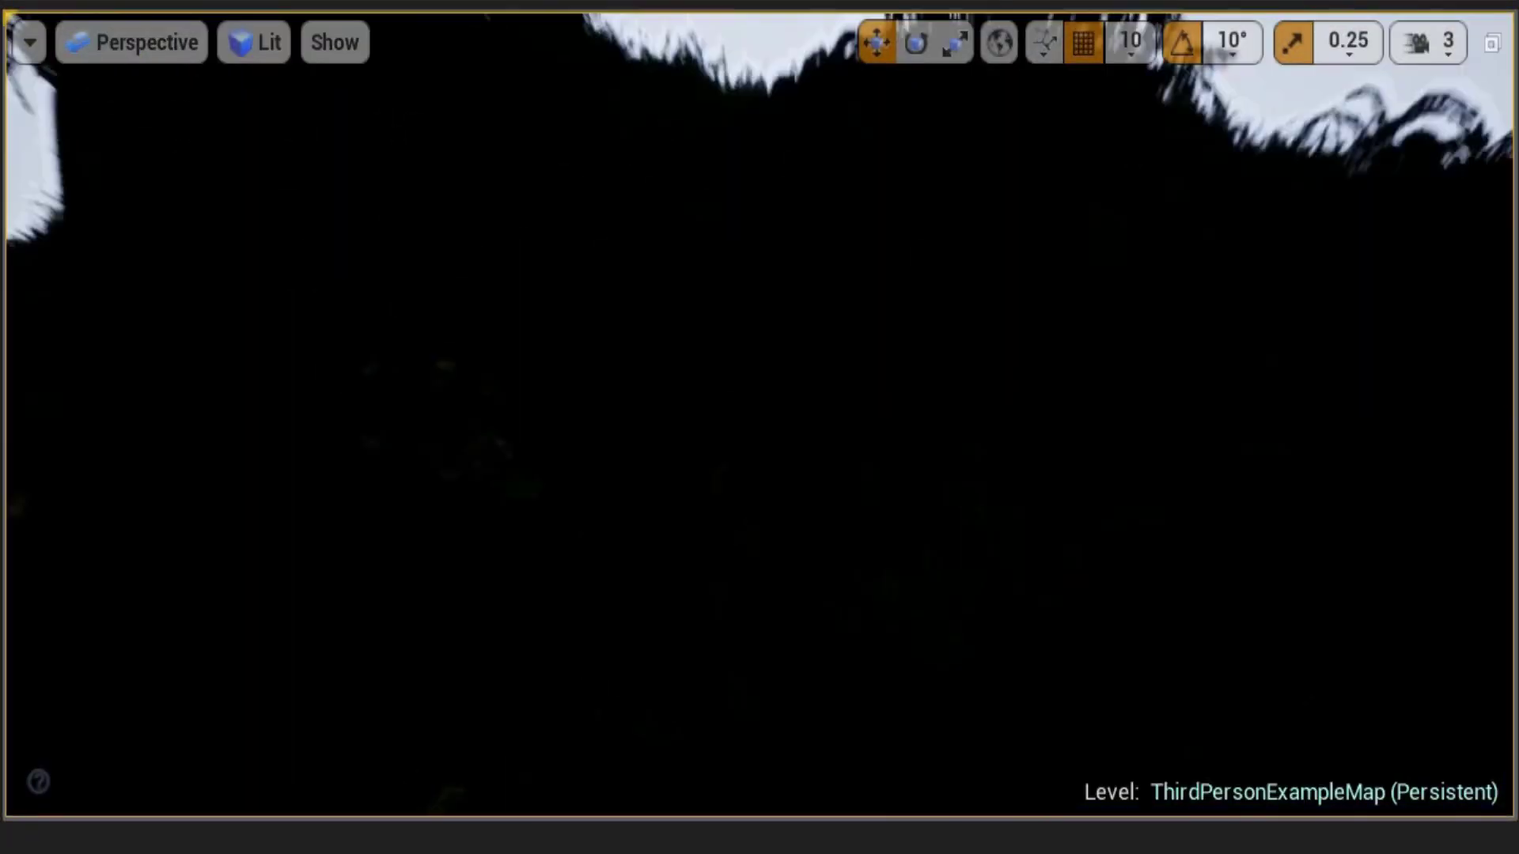
# Select the point light over the pond and set its Light Color to blue
pyautogui.moveTo(1441, 145); pyautogui.dragTo(1392, 158, button='right')
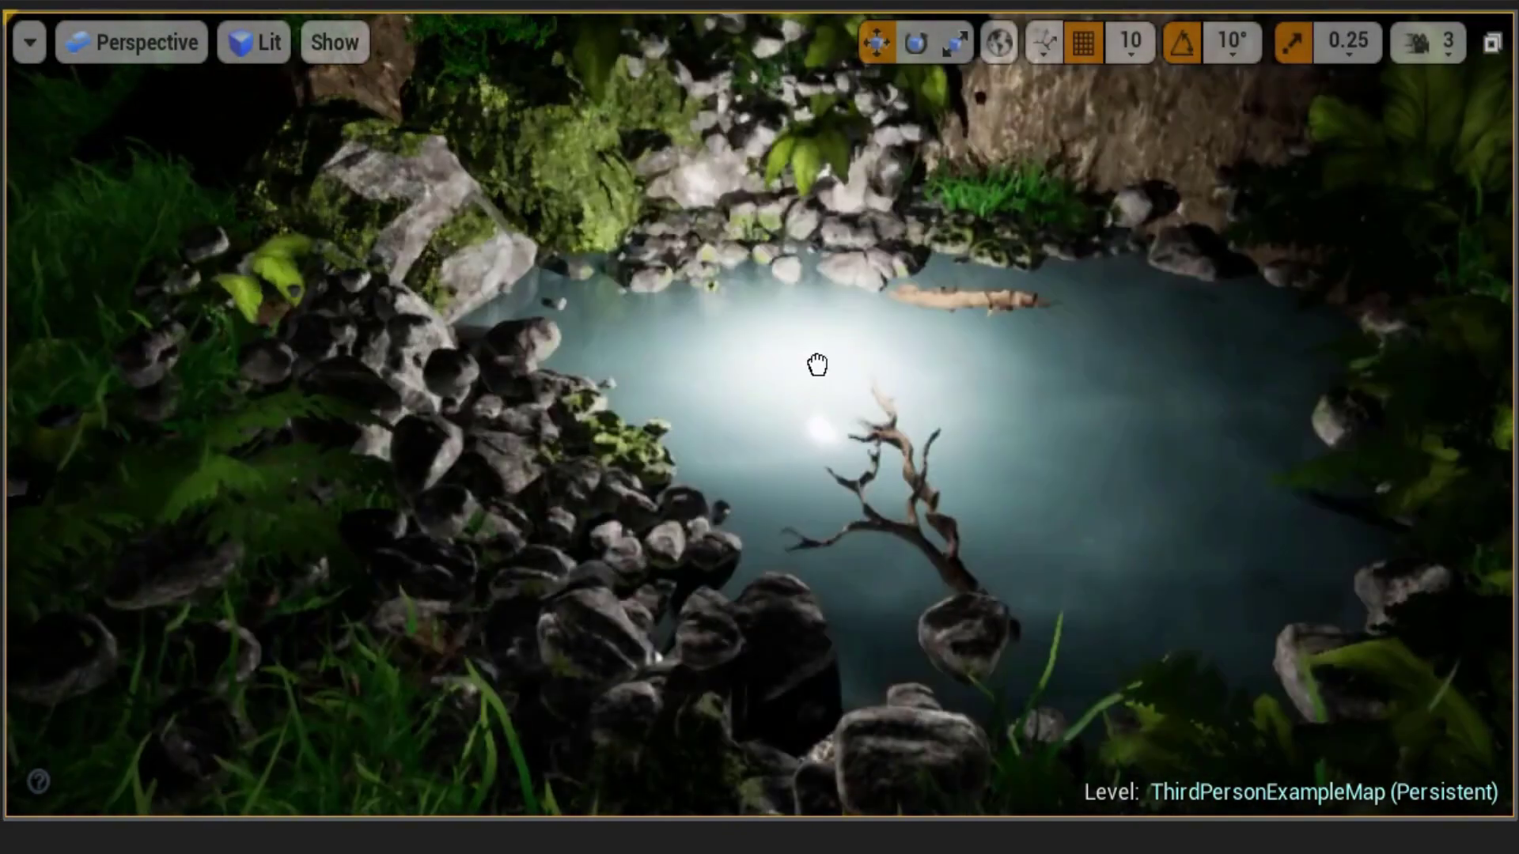
pyautogui.click(814, 363)
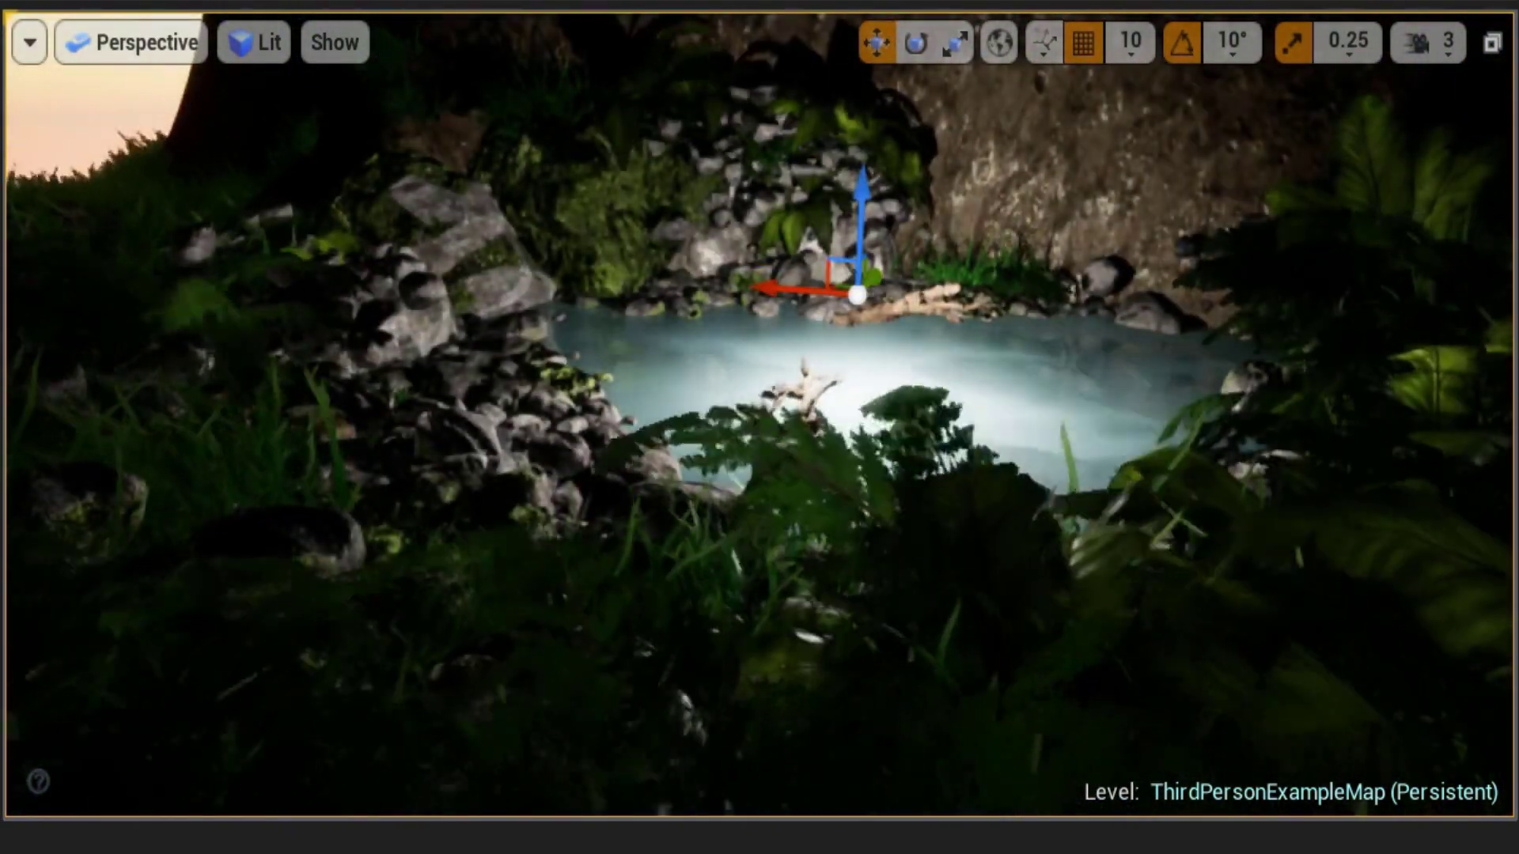
pyautogui.click(1136, 551)
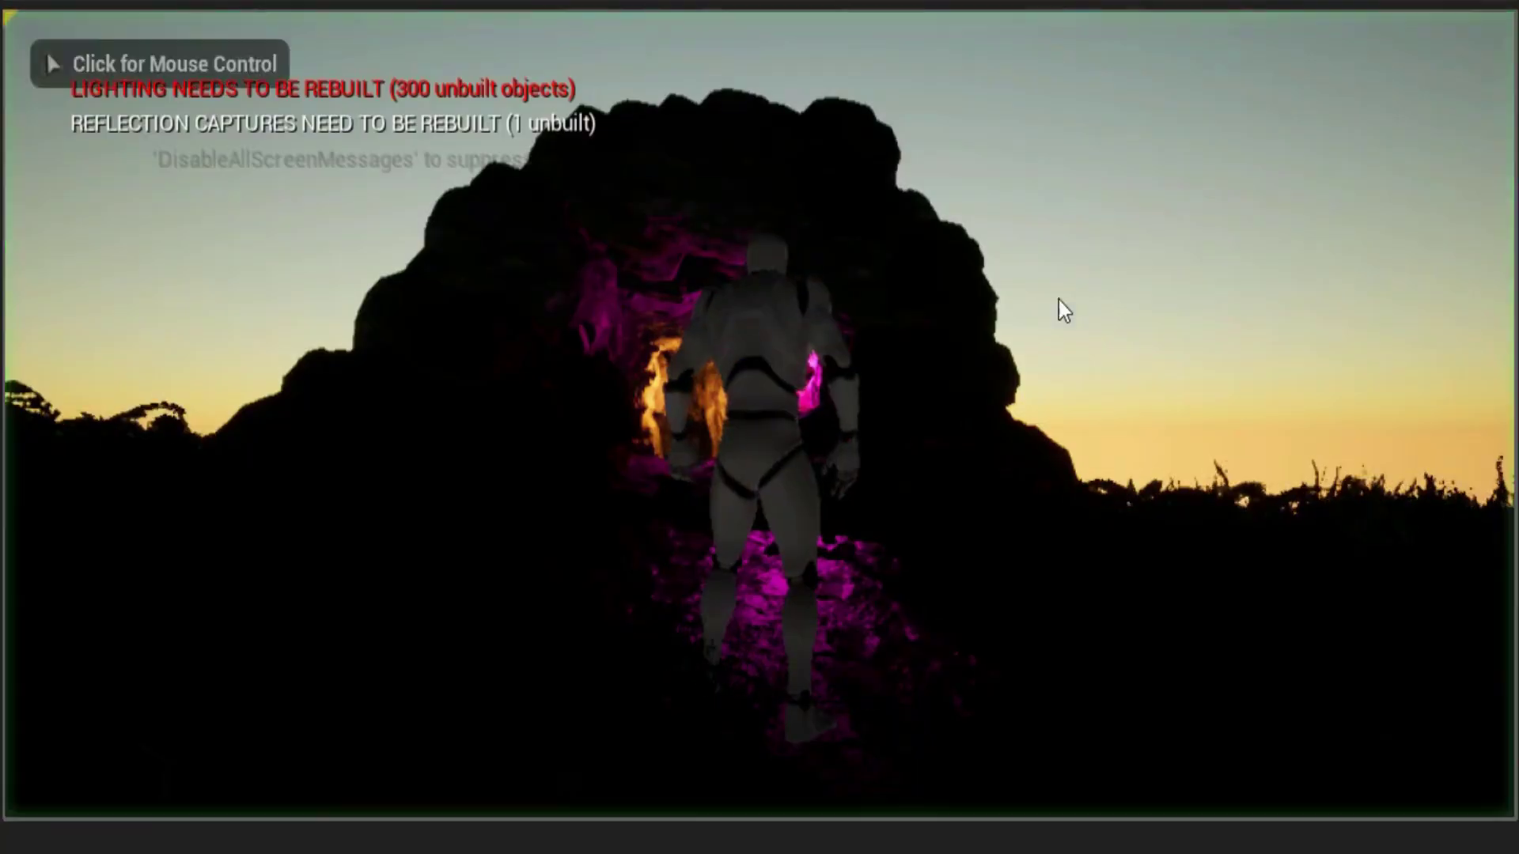
# Play-test the level briefly, then save the map
pyautogui.click(1057, 305)
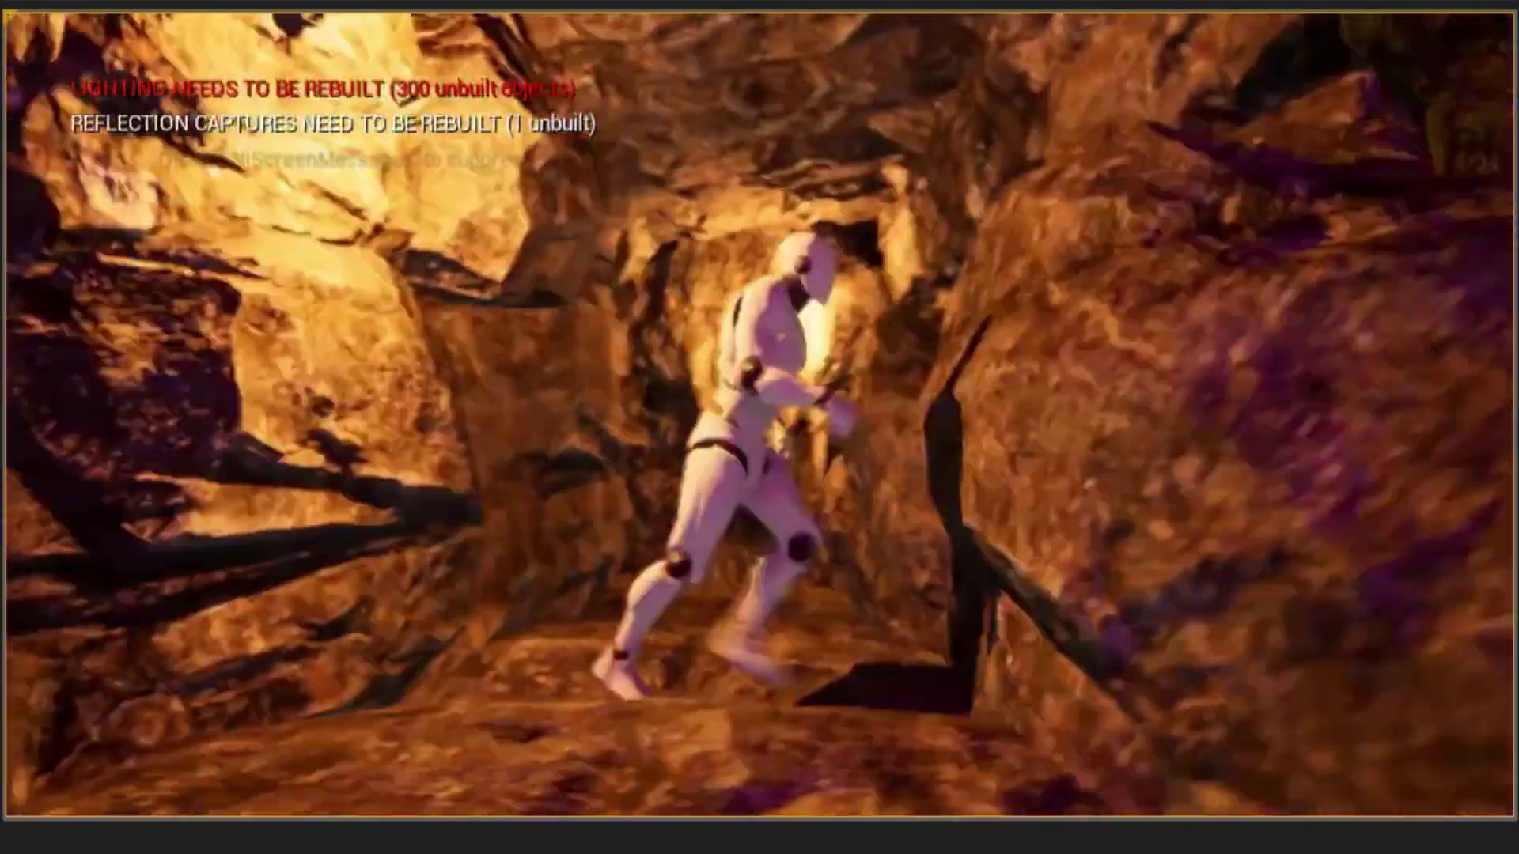
pyautogui.press('Escape')
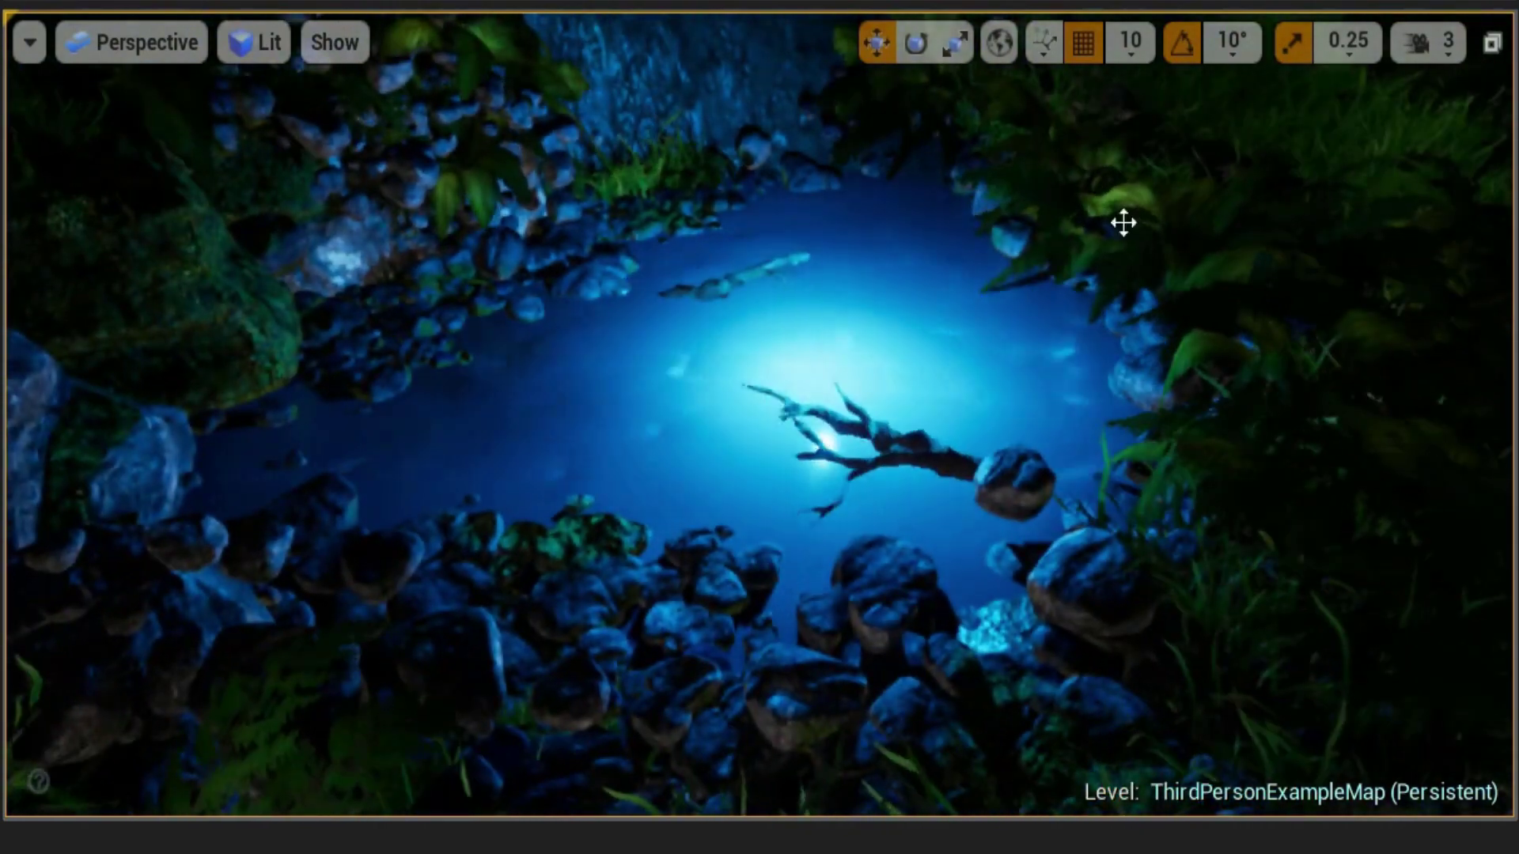
pyautogui.hotkey('ctrl', 's')
pyautogui.click(1111, 837)
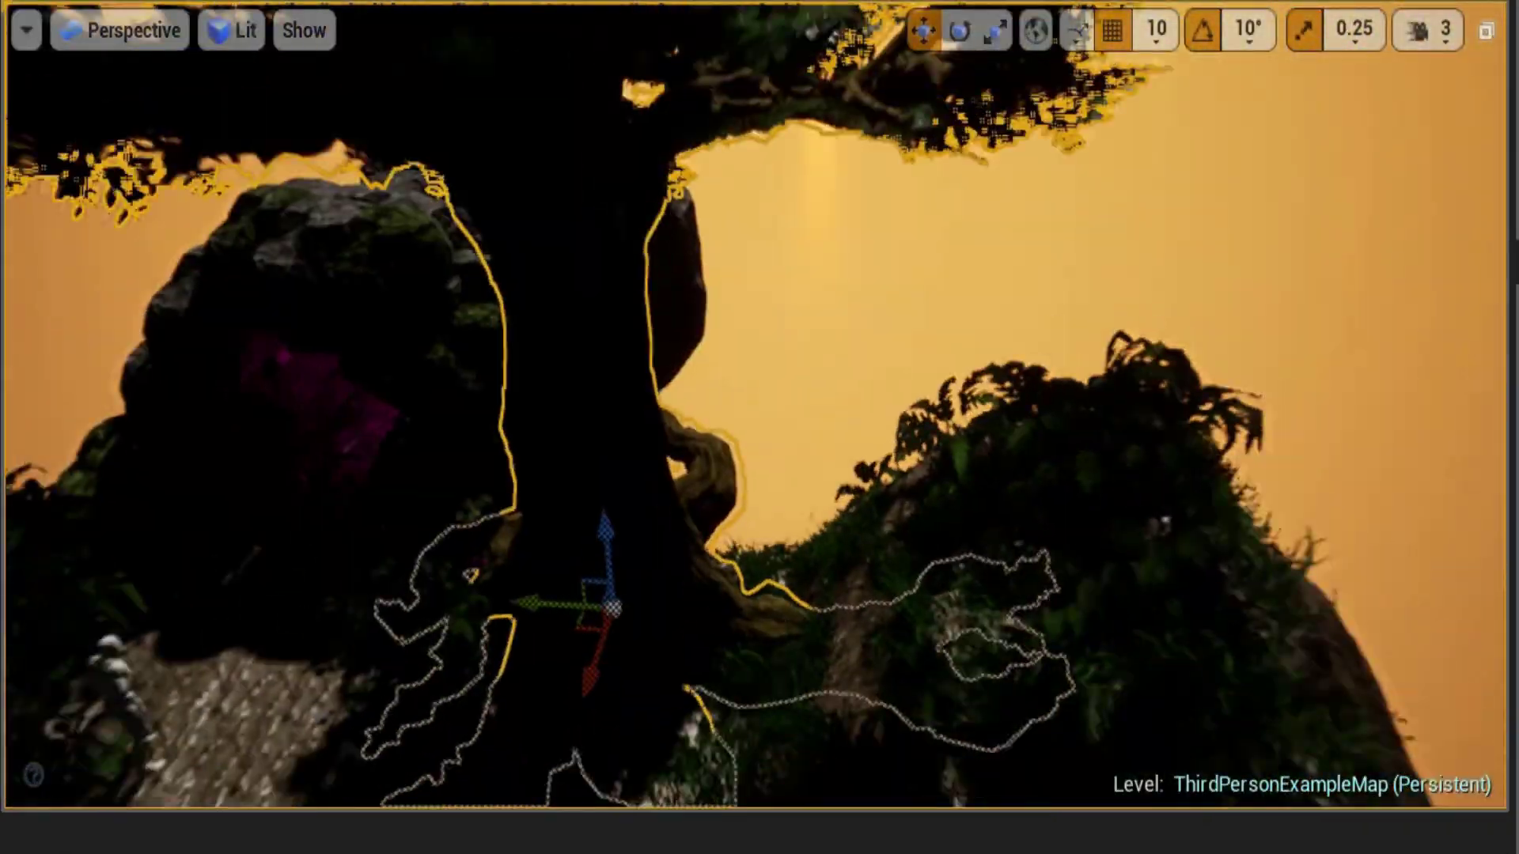
# Place a tree_roots piece on the path beside the tree
pyautogui.press('r')
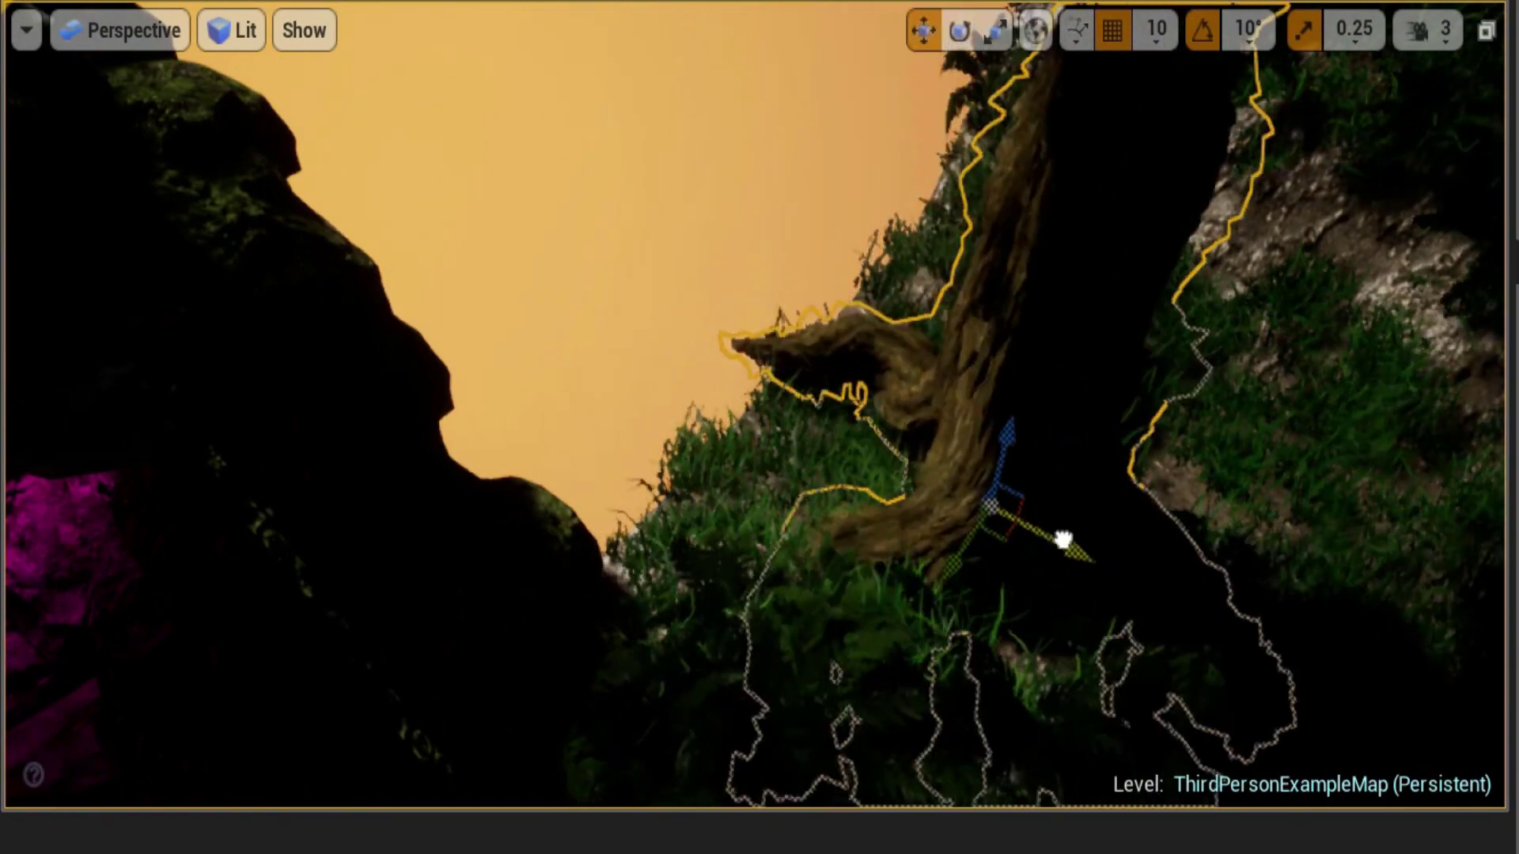
pyautogui.press('e')
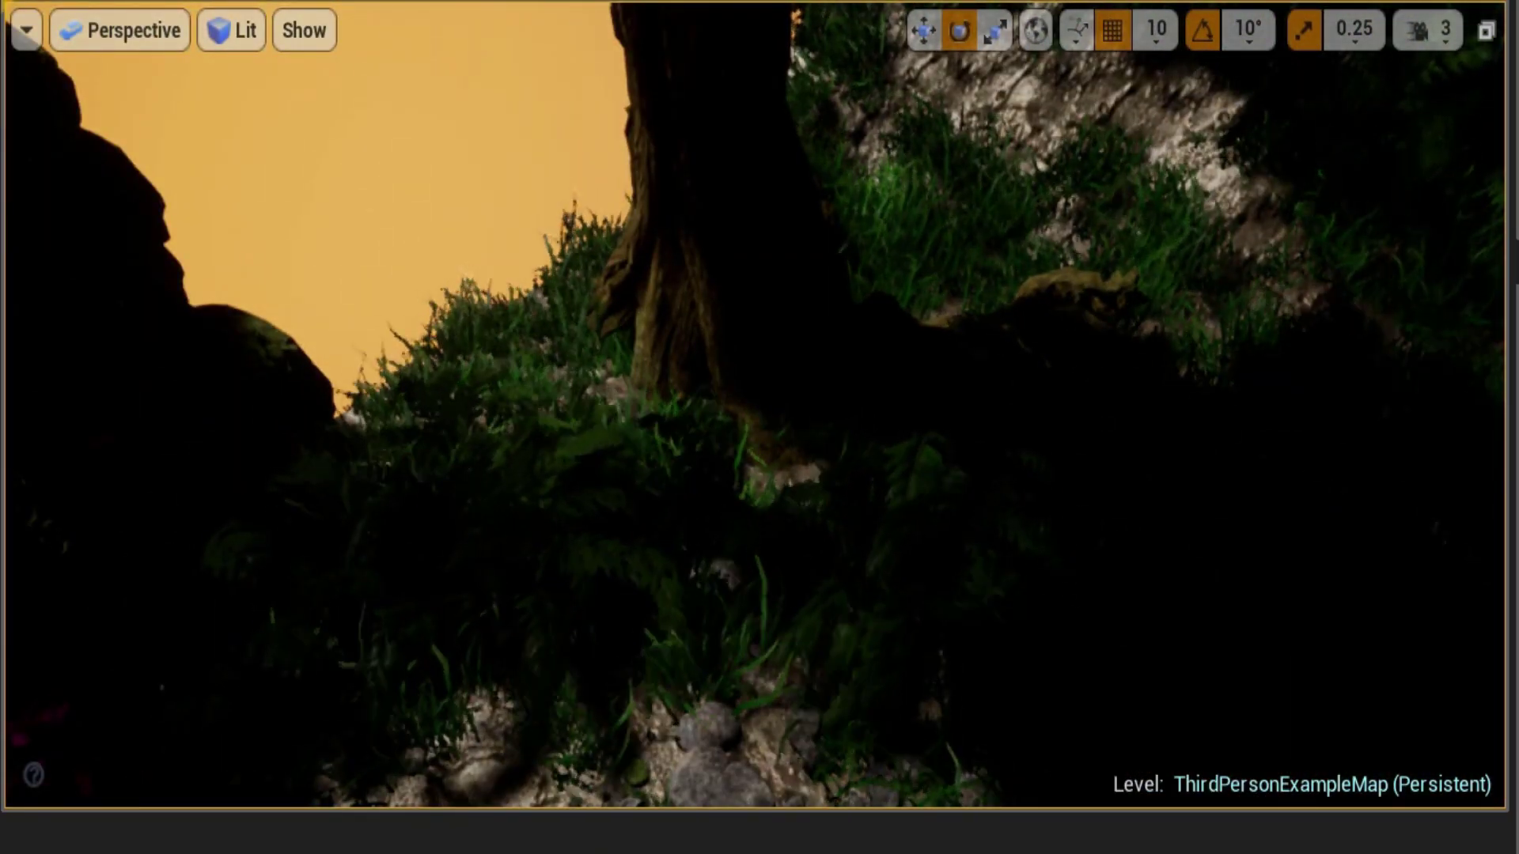
pyautogui.moveTo(356, 831); pyautogui.dragTo(773, 651)
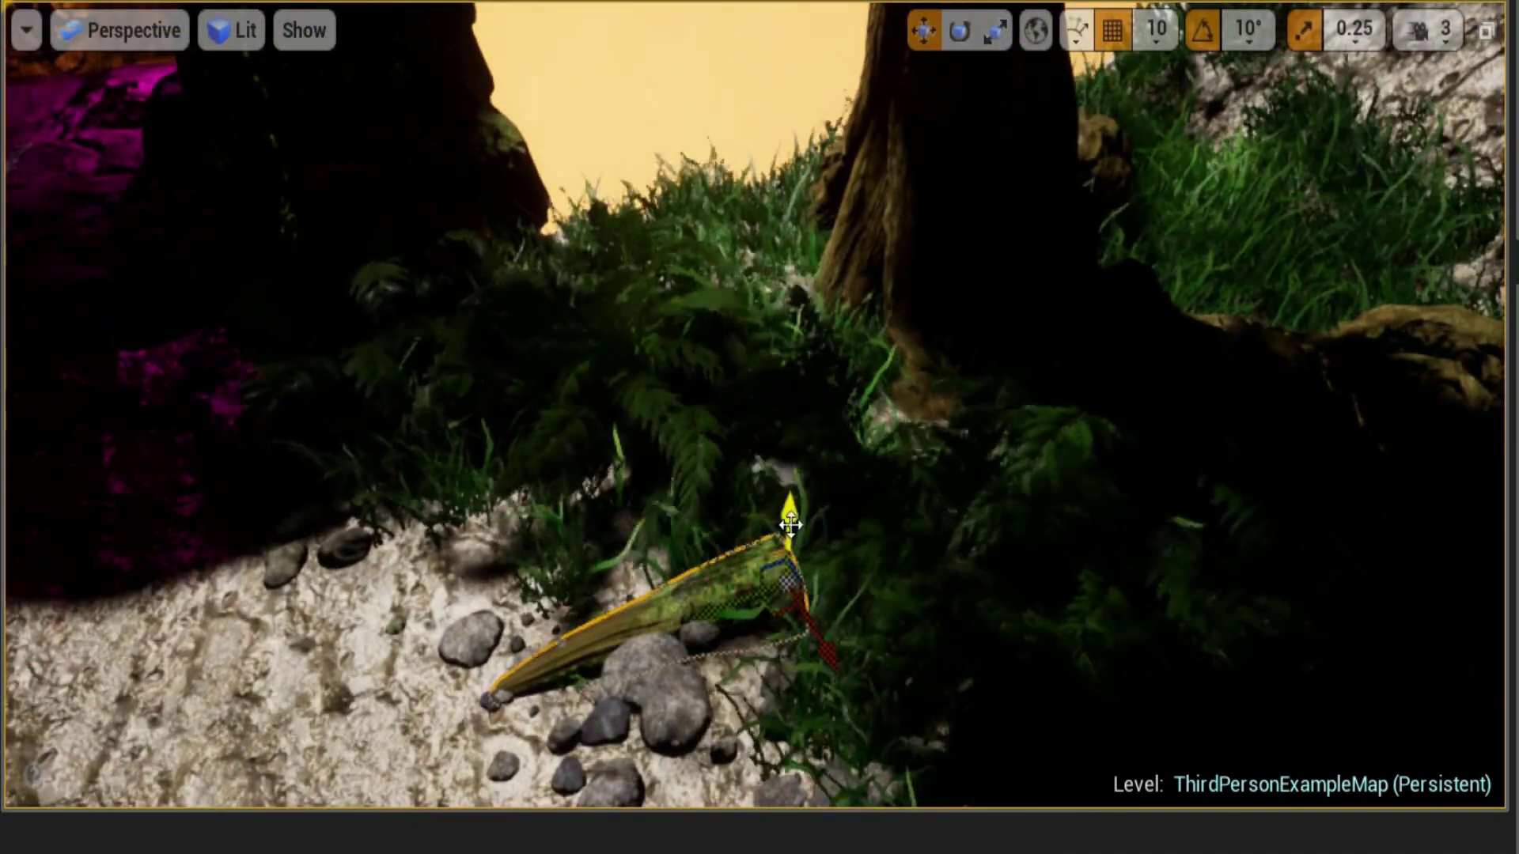
pyautogui.moveTo(898, 535); pyautogui.dragTo(894, 478, button='right')
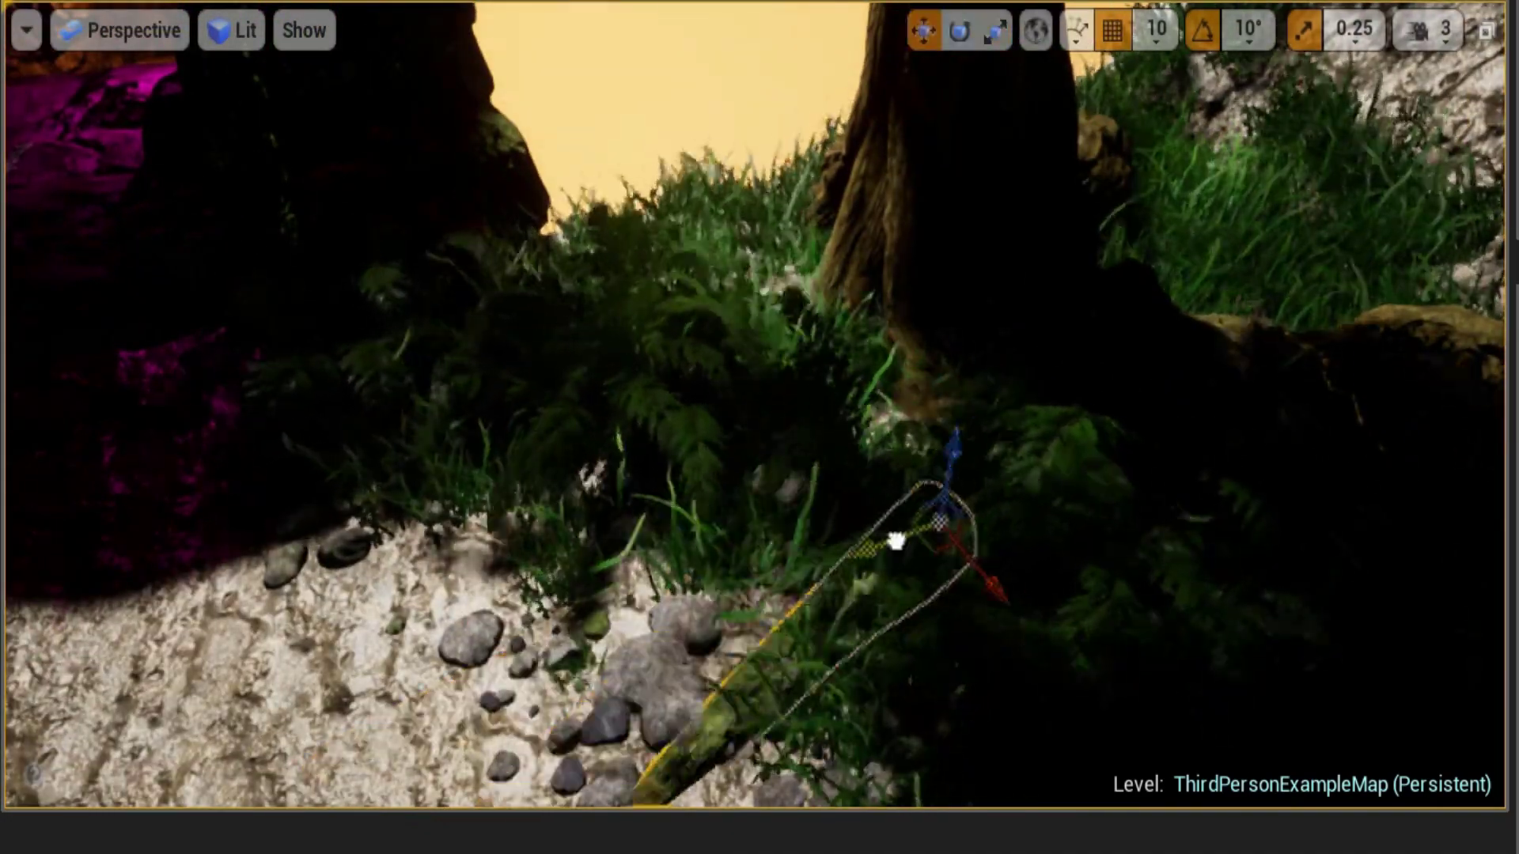
pyautogui.rightClick(892, 197)
pyautogui.moveTo(821, 704); pyautogui.dragTo(759, 427, button='right')
# Rotate the root piece flat on the ground, undoing an attempt to stand it upright
pyautogui.press('e')
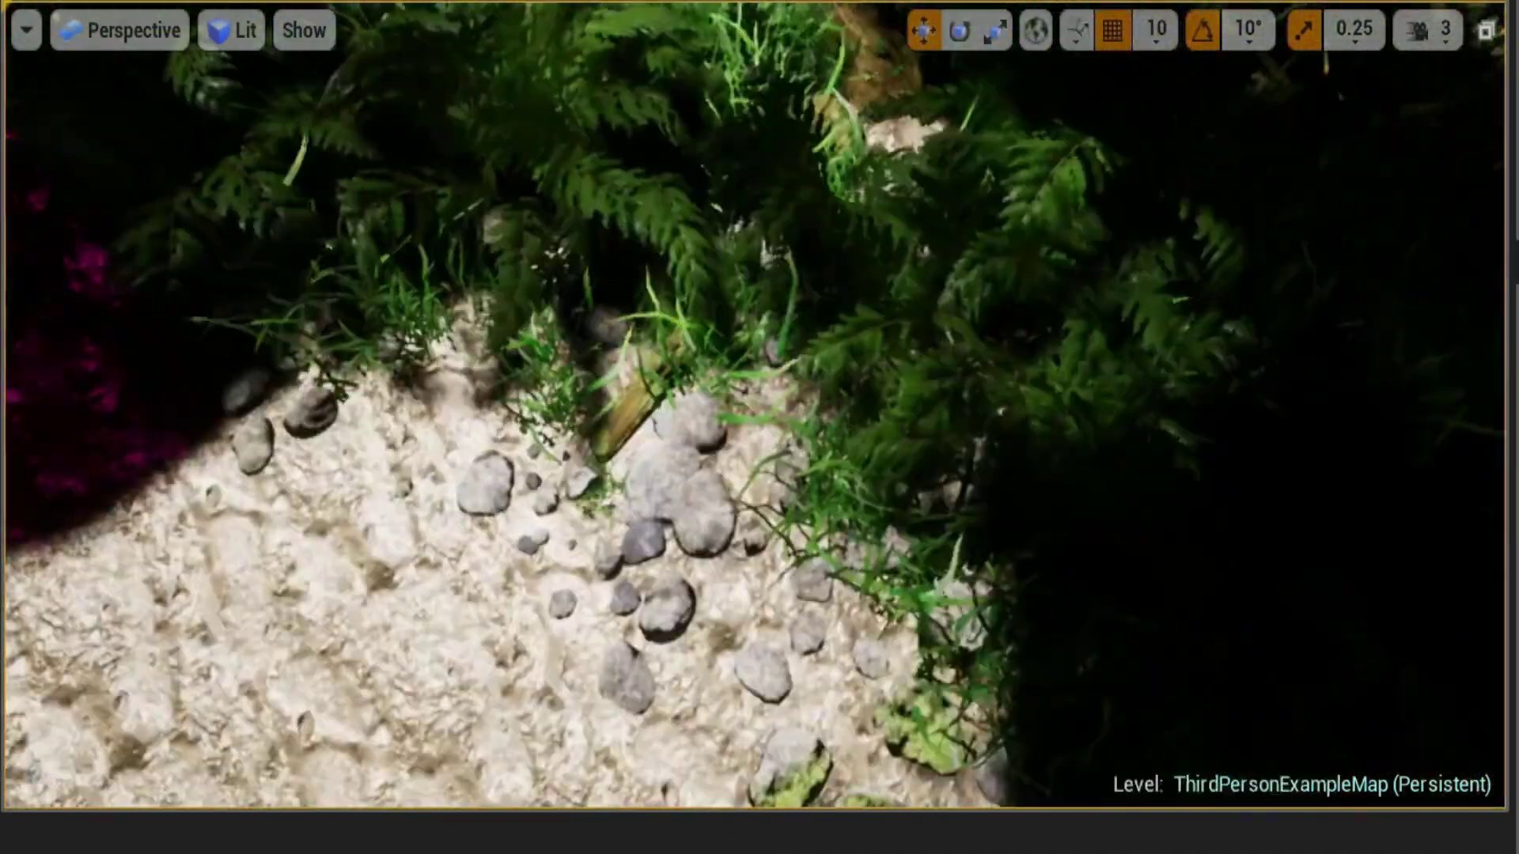
pyautogui.moveTo(929, 377)
pyautogui.mouseDown()
pyautogui.moveTo(979, 622)
pyautogui.moveTo(1033, 473)
pyautogui.mouseUp()
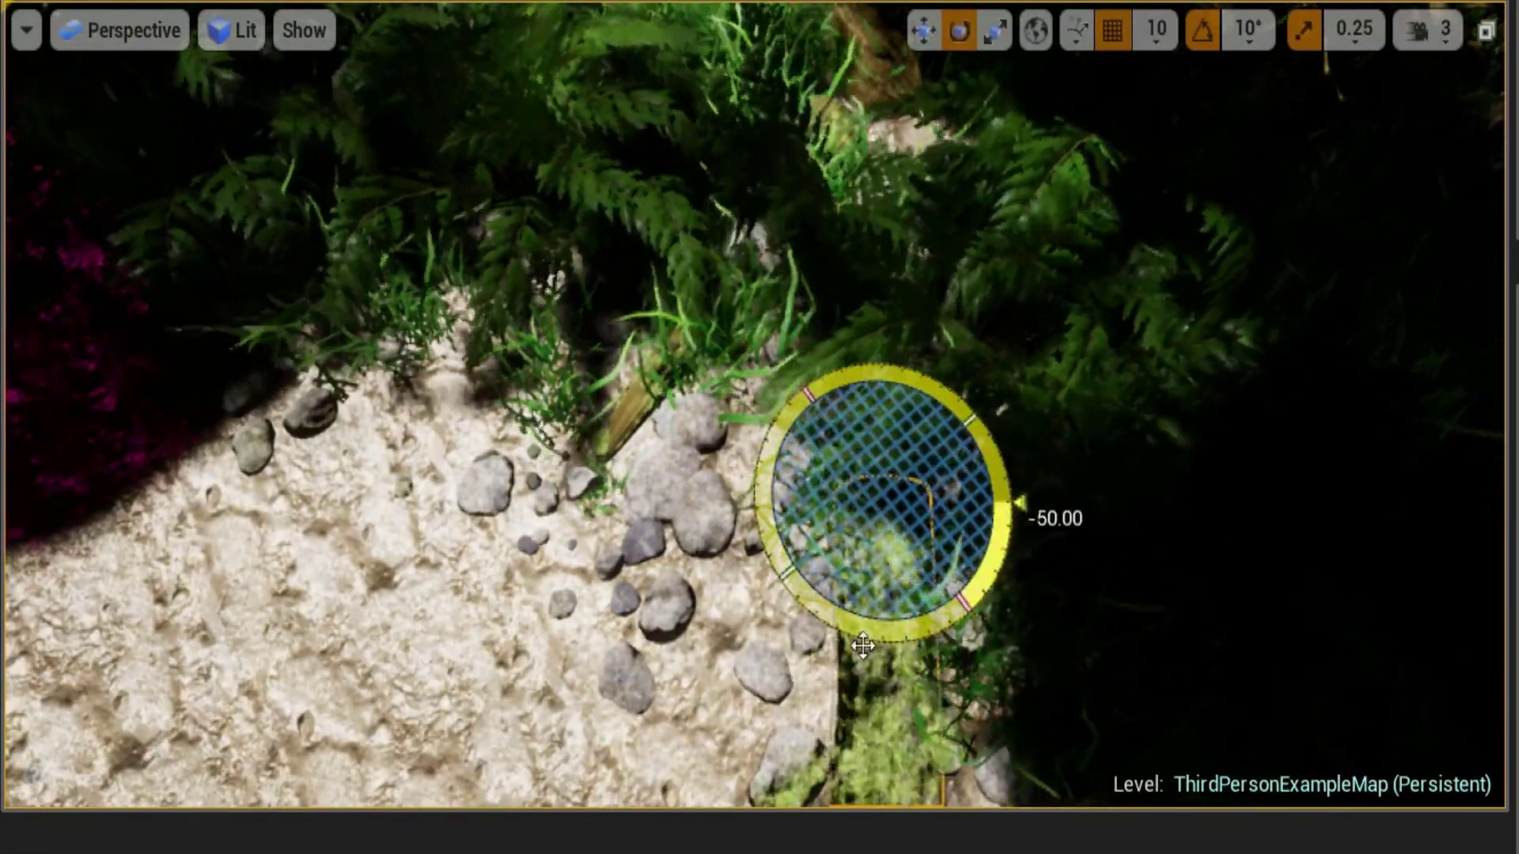
pyautogui.press('f')
pyautogui.press('w')
pyautogui.press('e')
pyautogui.moveTo(723, 125); pyautogui.dragTo(787, 206)
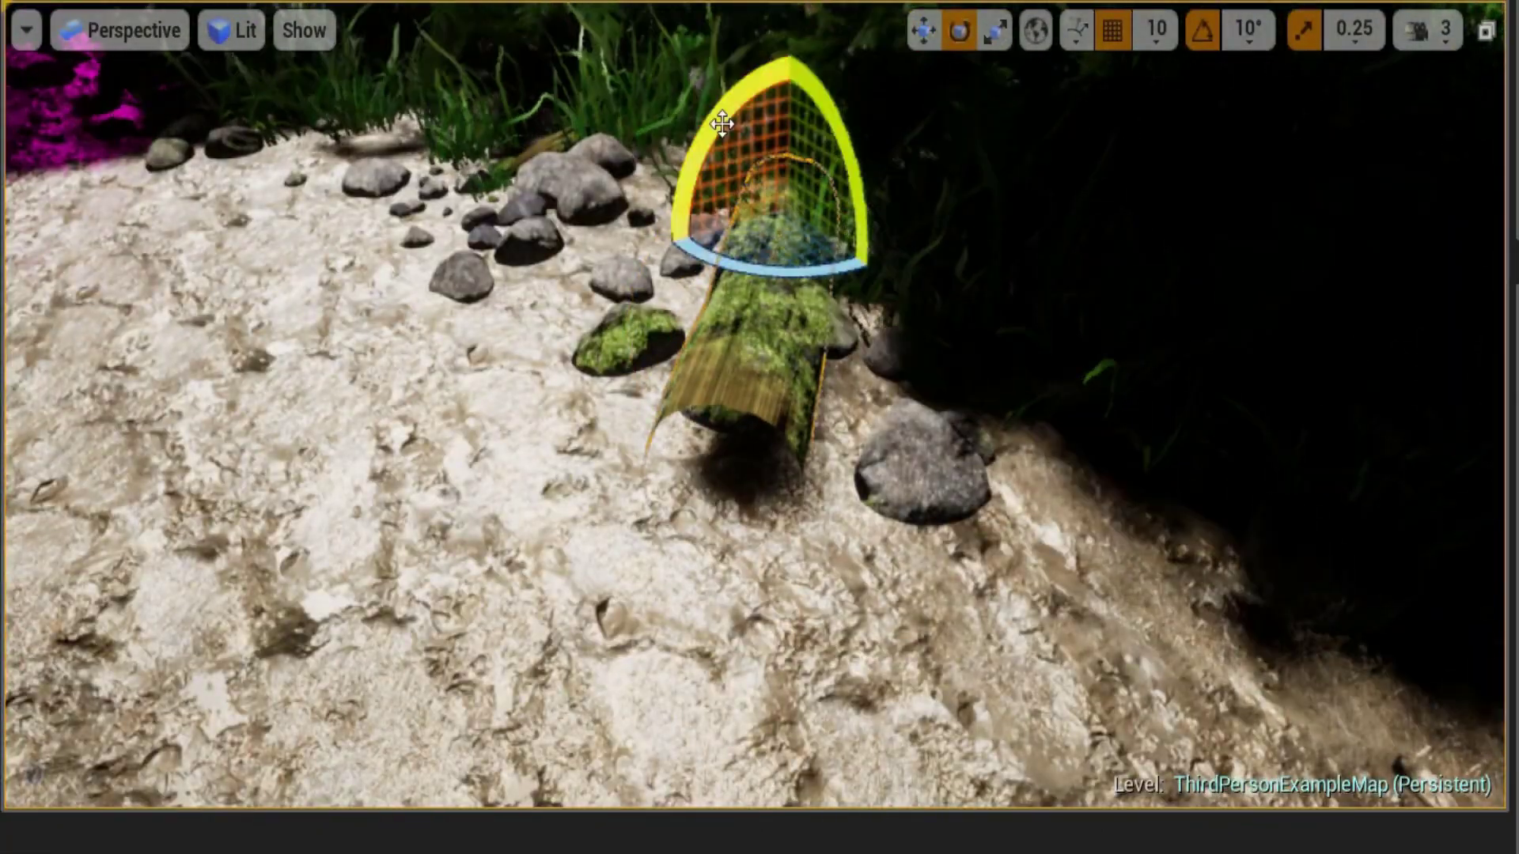
pyautogui.press('w')
pyautogui.hotkey('ctrl', 'z')
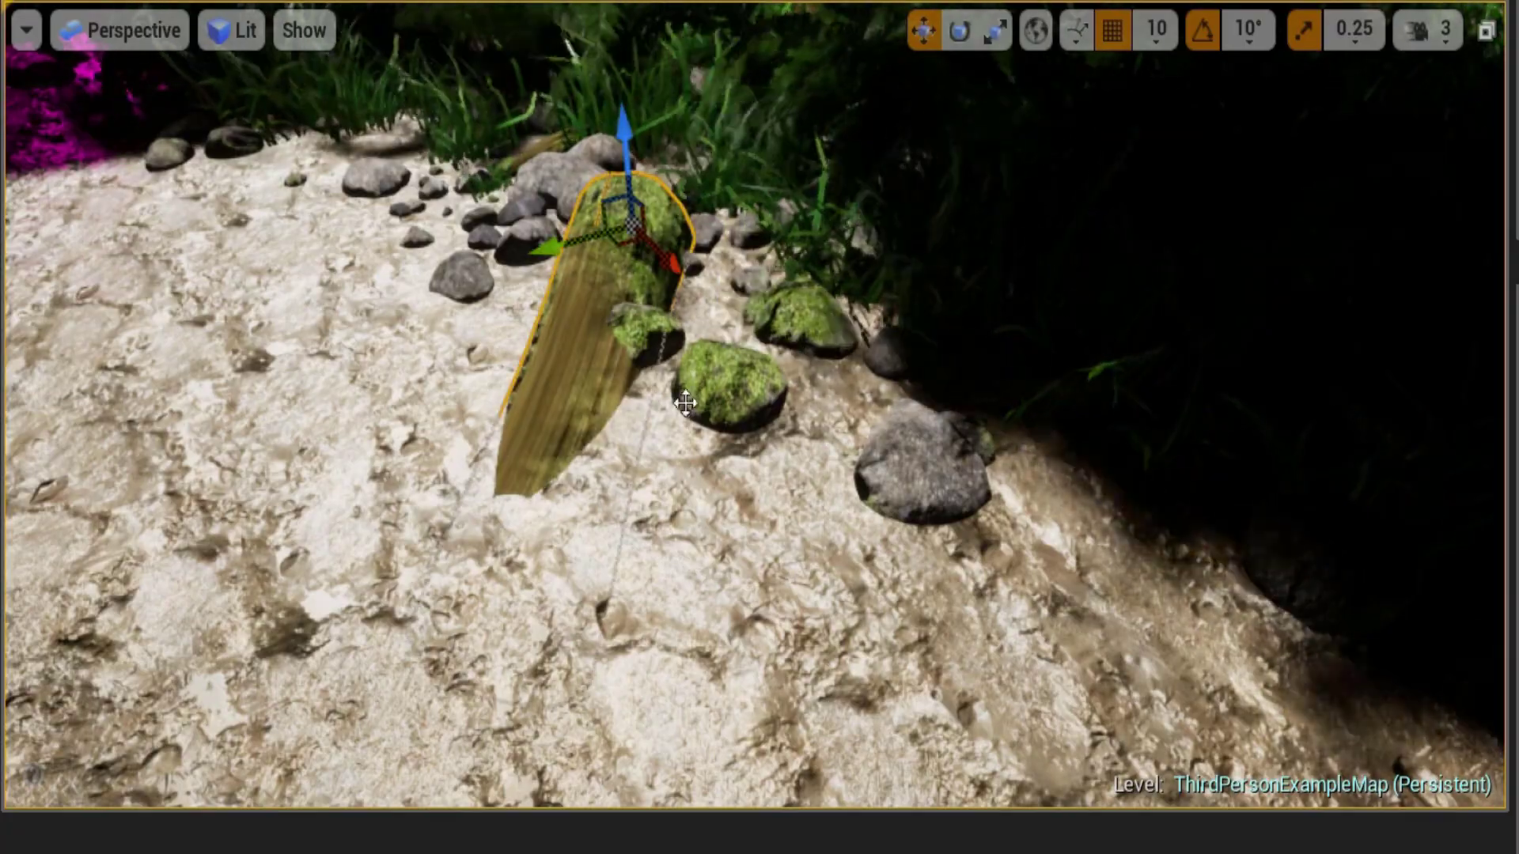
pyautogui.press('r')
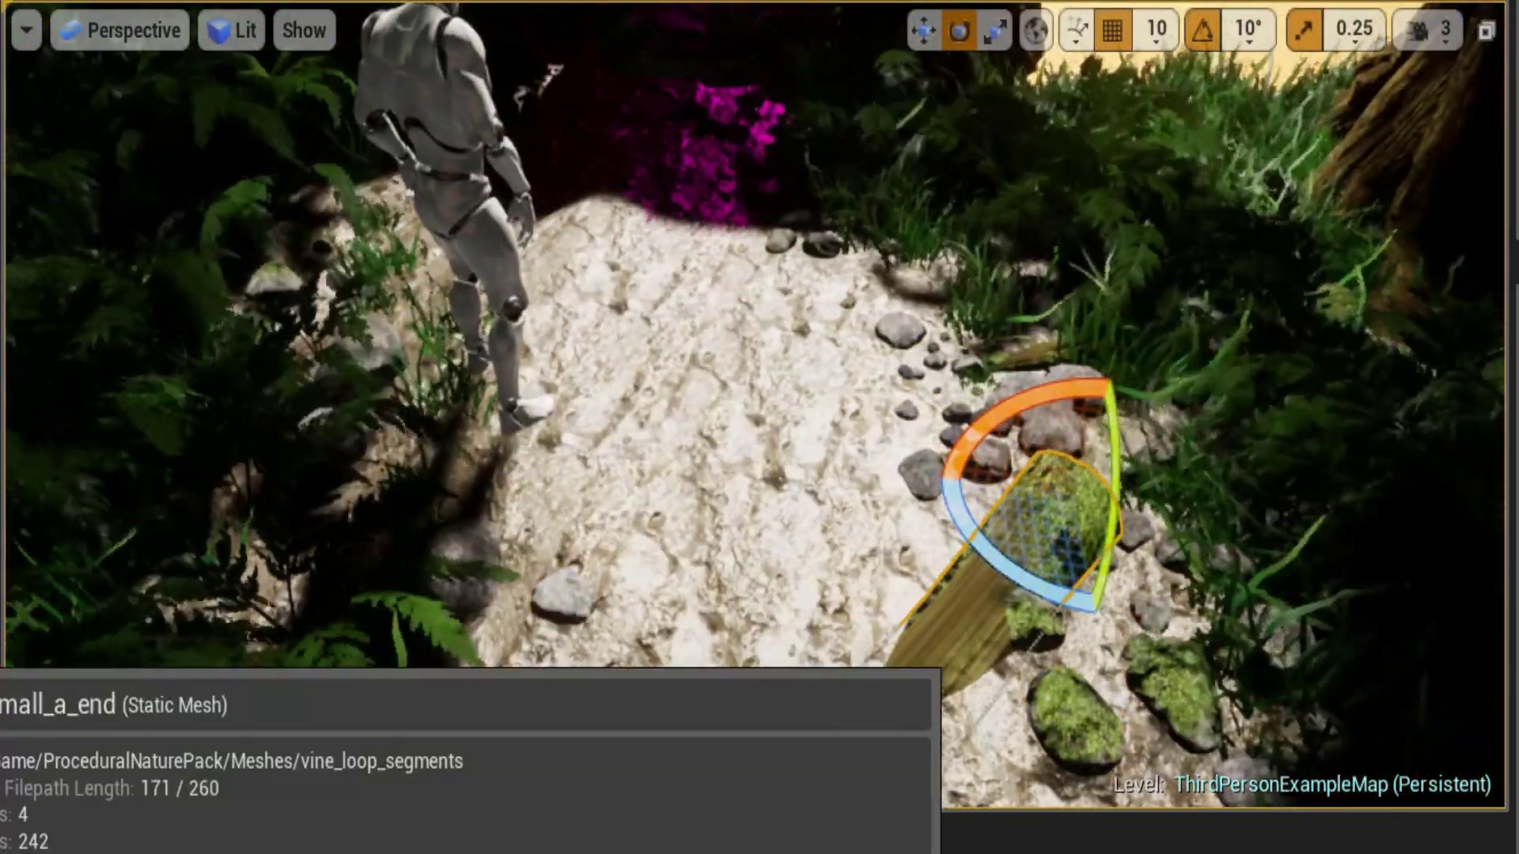
# Place a wooden plank, a mossy log, and leaves_vine_02 vines by the path rocks
pyautogui.moveTo(475, 838); pyautogui.dragTo(1018, 724)
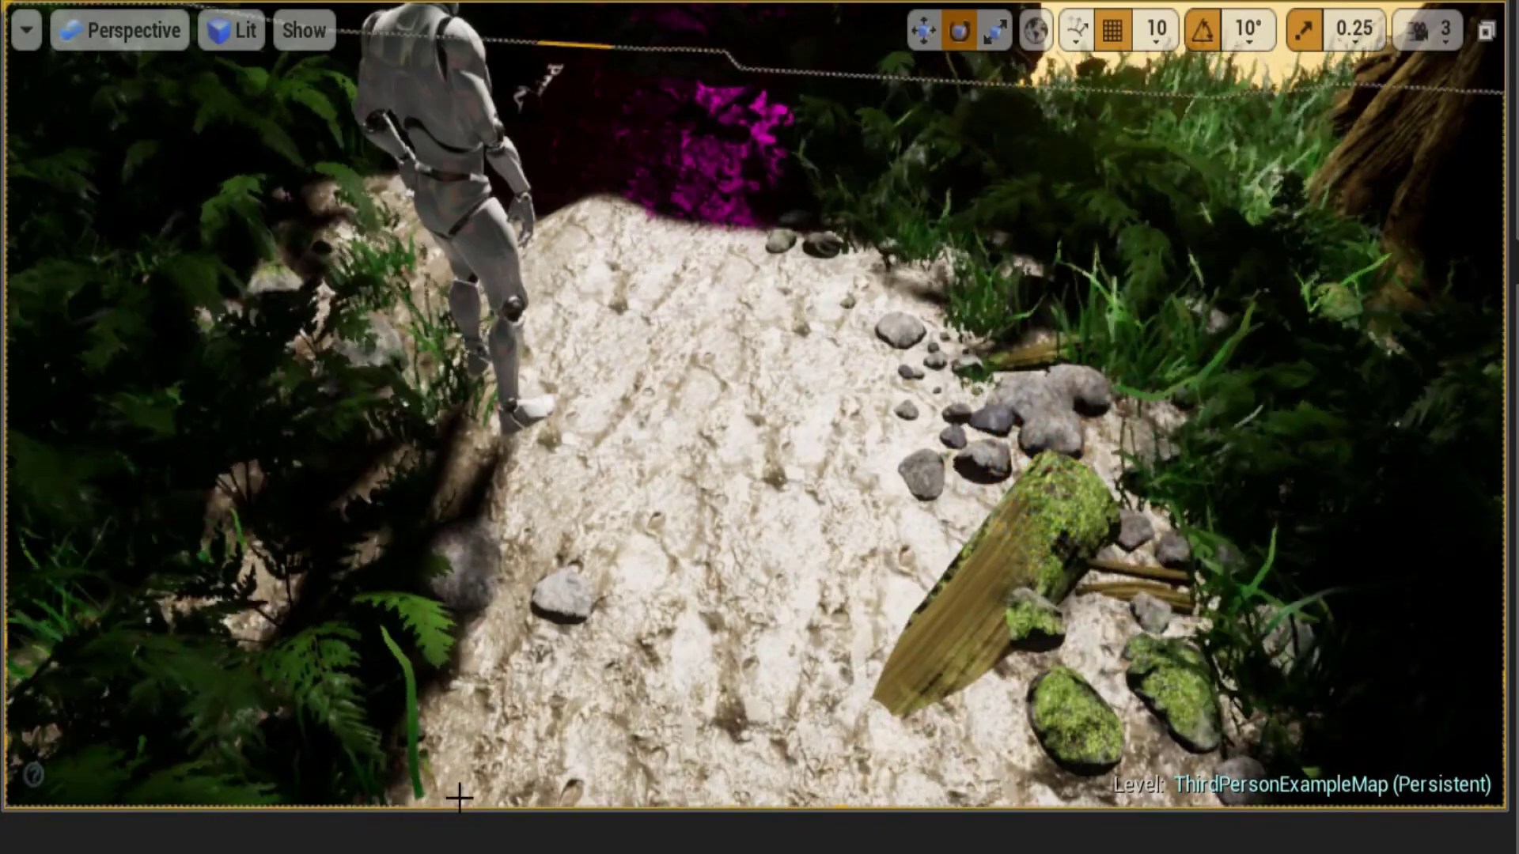
pyautogui.moveTo(458, 798); pyautogui.dragTo(1104, 504)
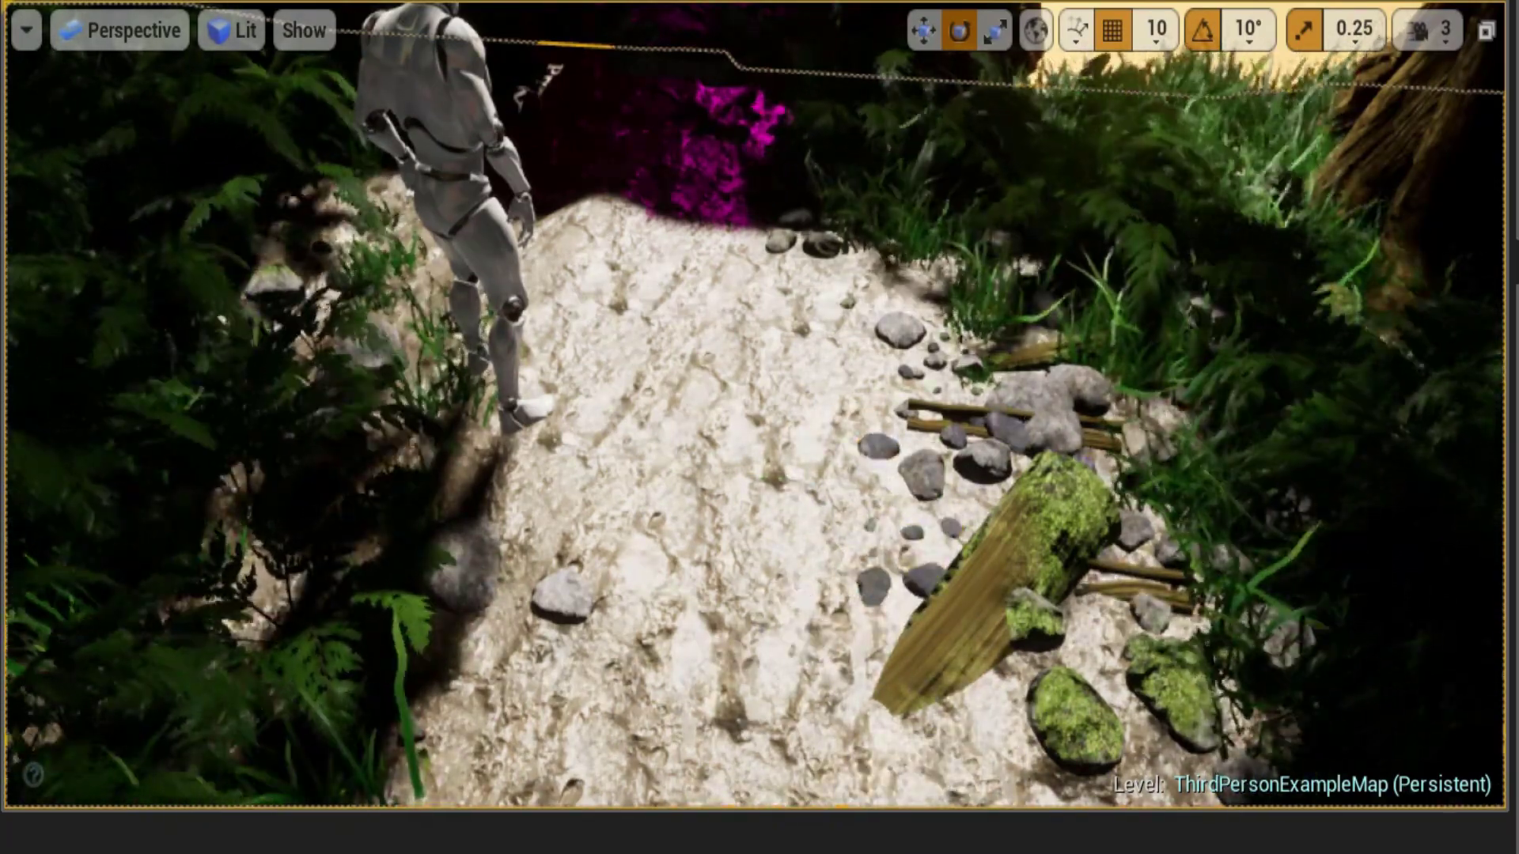
pyautogui.hotkey('ctrl', 'space')
pyautogui.moveTo(443, 791); pyautogui.dragTo(837, 742)
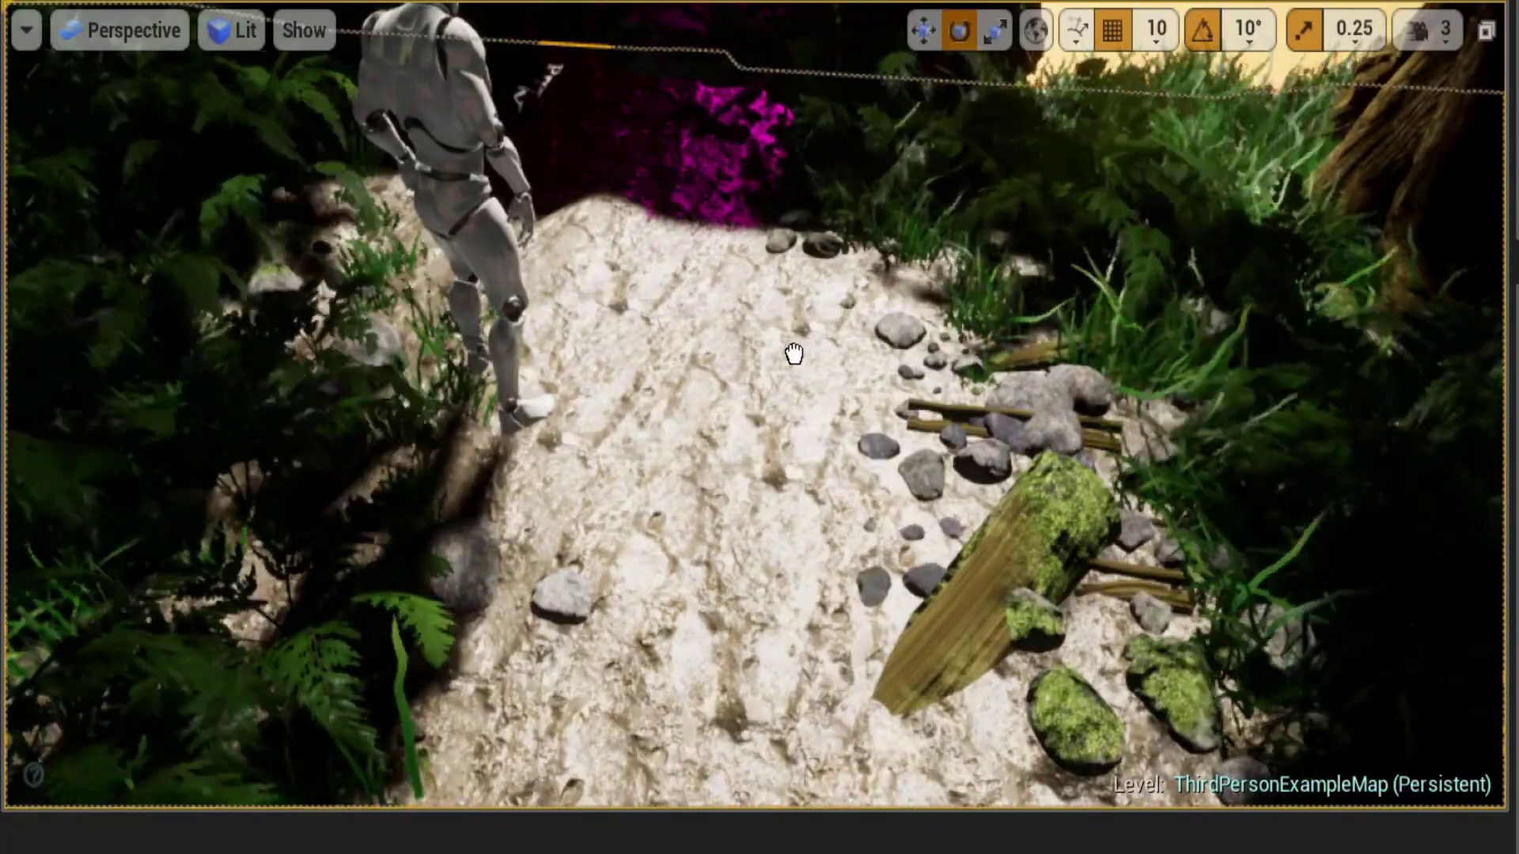
pyautogui.hotkey('ctrl', 'space')
pyautogui.moveTo(783, 680); pyautogui.dragTo(1026, 570)
# Add leaves_vine_bare_branch_02 and another vine branch on the path, rotating one upright
pyautogui.hotkey('ctrl', 'space')
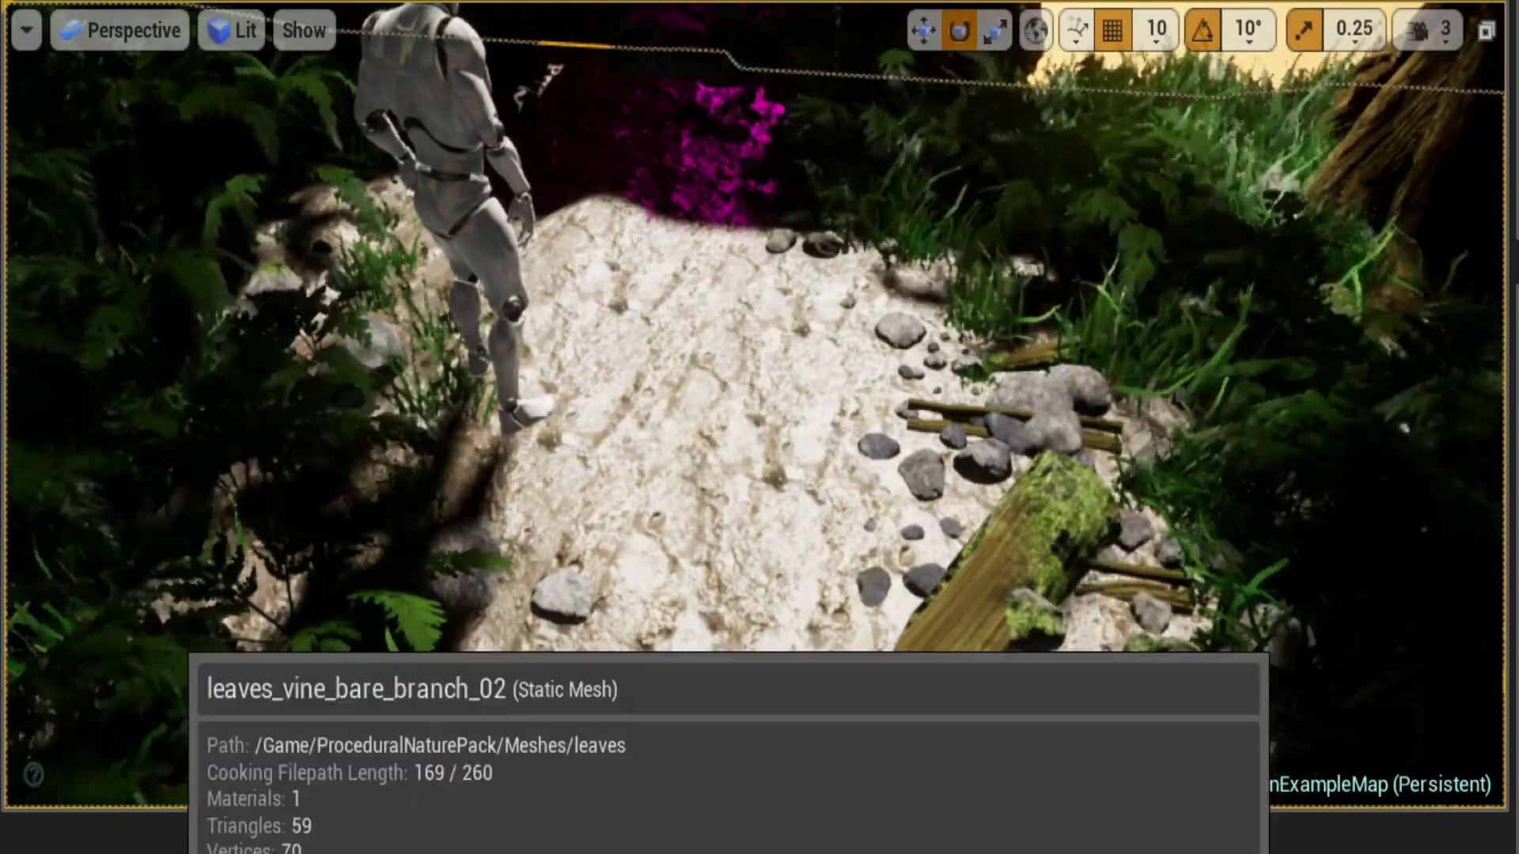
pyautogui.moveTo(213, 641); pyautogui.dragTo(951, 459)
pyautogui.hotkey('ctrl', 'space')
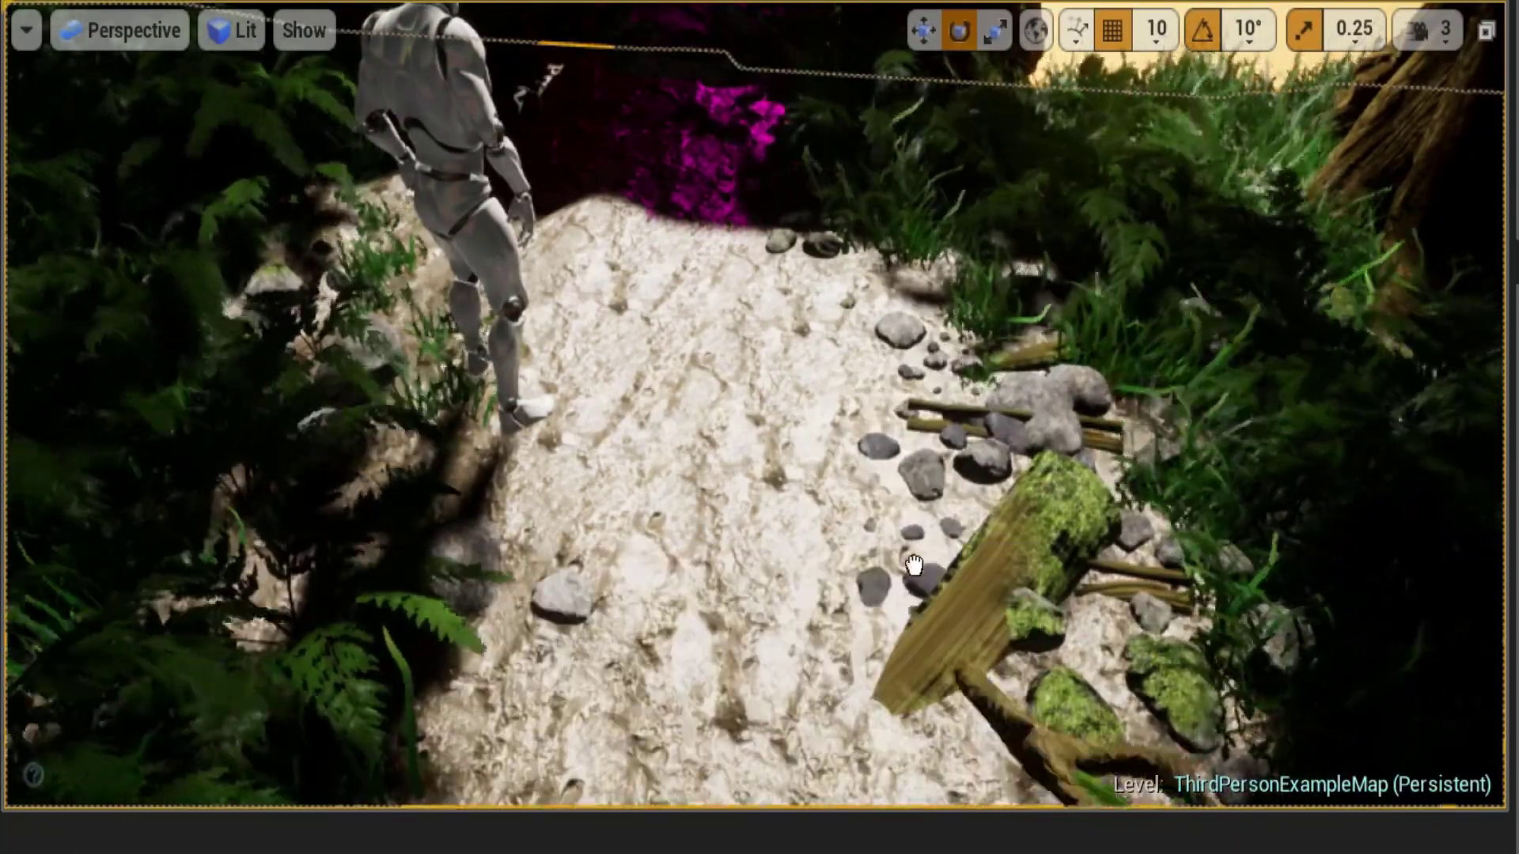
pyautogui.moveTo(602, 711); pyautogui.dragTo(649, 196)
pyautogui.moveTo(1010, 411); pyautogui.dragTo(933, 380, button='right')
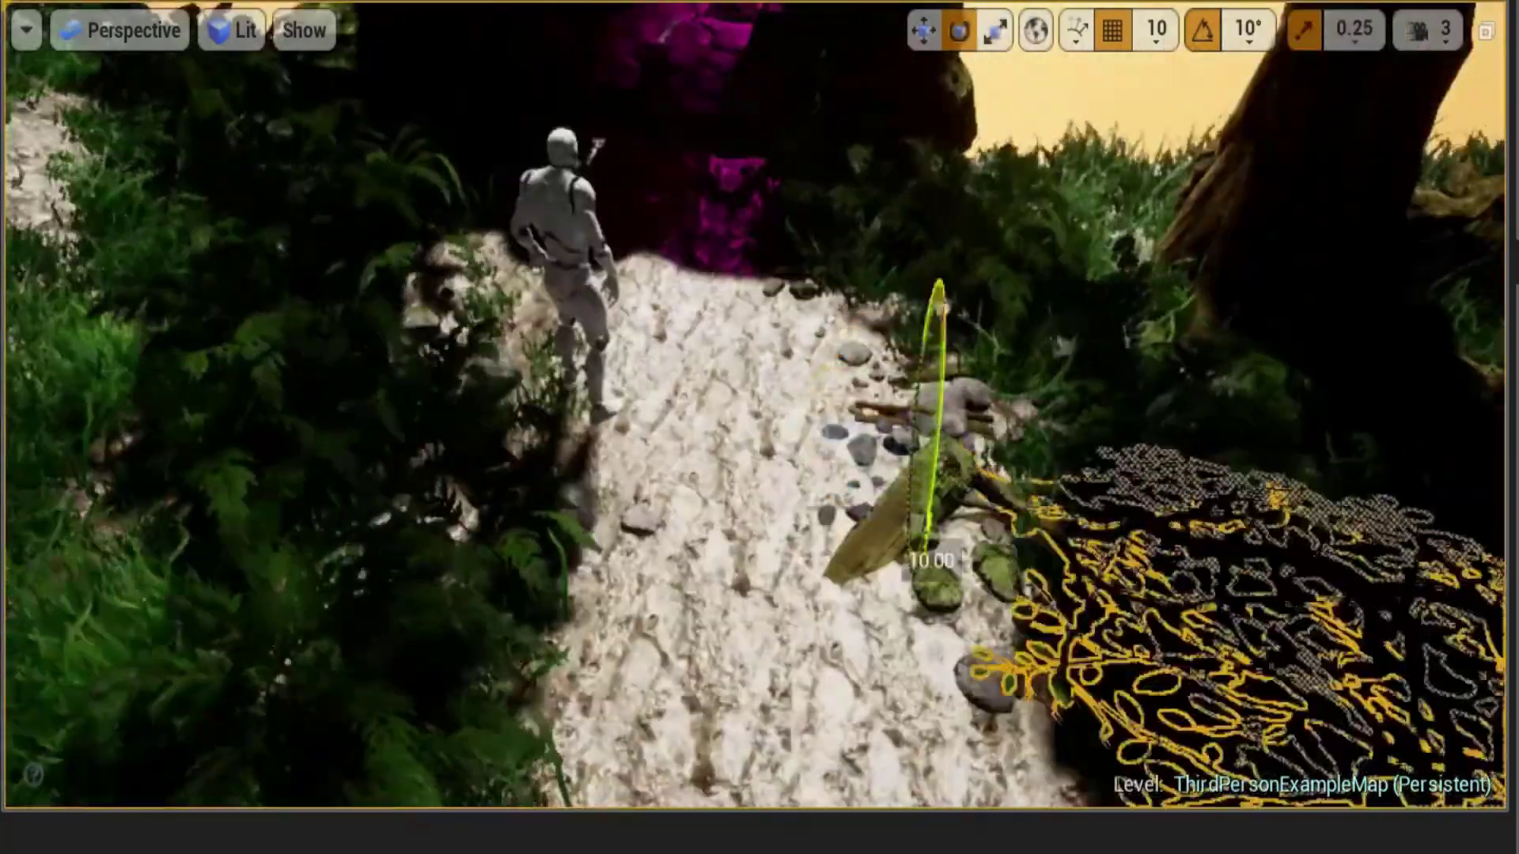
pyautogui.moveTo(953, 372); pyautogui.dragTo(941, 332)
# Play-test by running the character along the path into the cave, then stop
pyautogui.hotkey('alt', 'p')
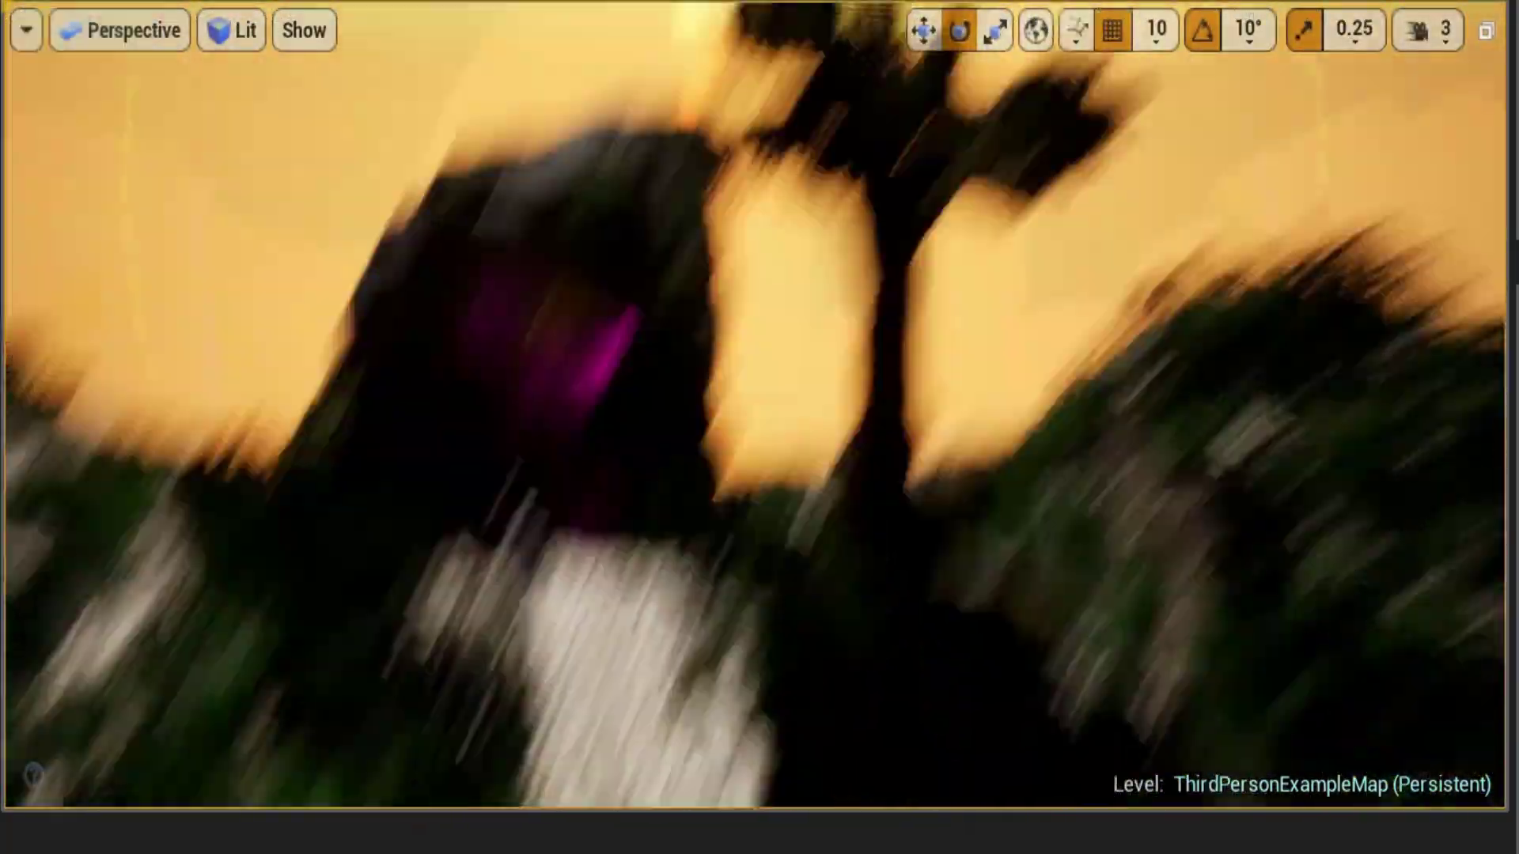
pyautogui.press('w')
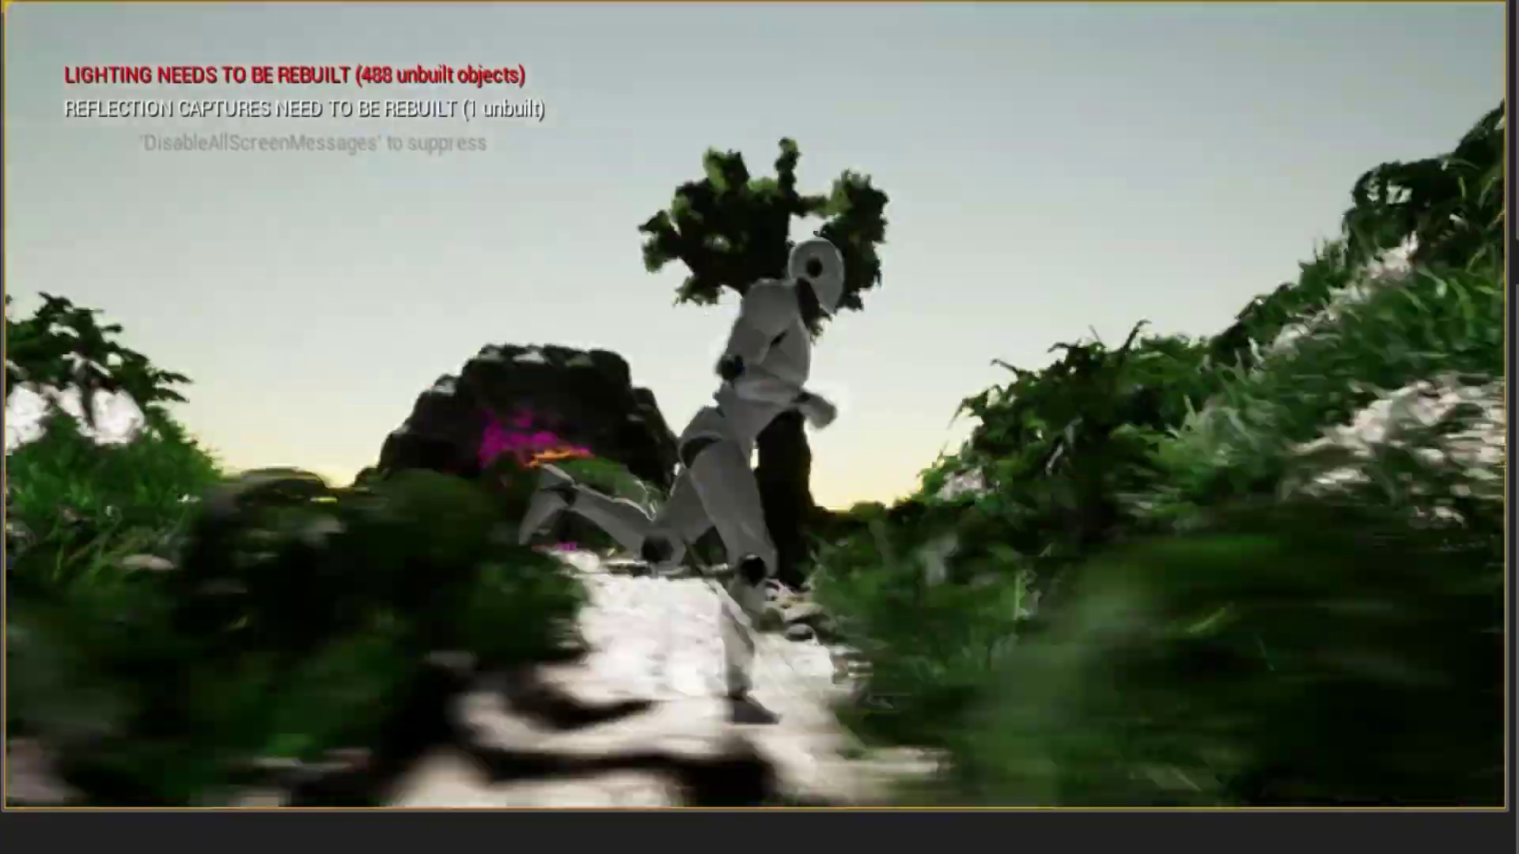
pyautogui.press('Escape')
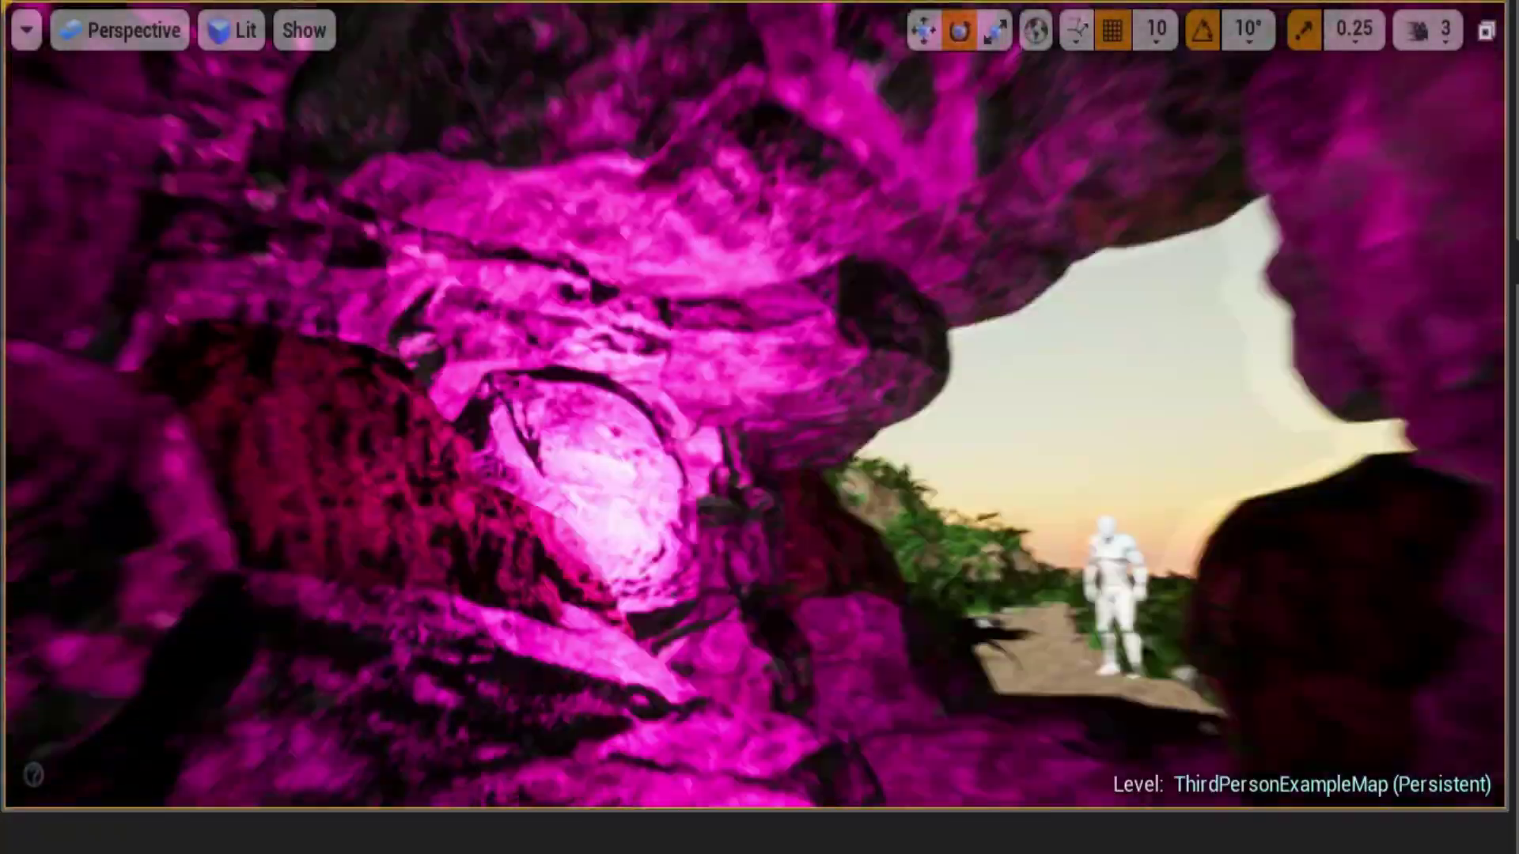
# Change the cave point light from pink to yellow-orange and lower its Value to about 0.52
pyautogui.press('f')
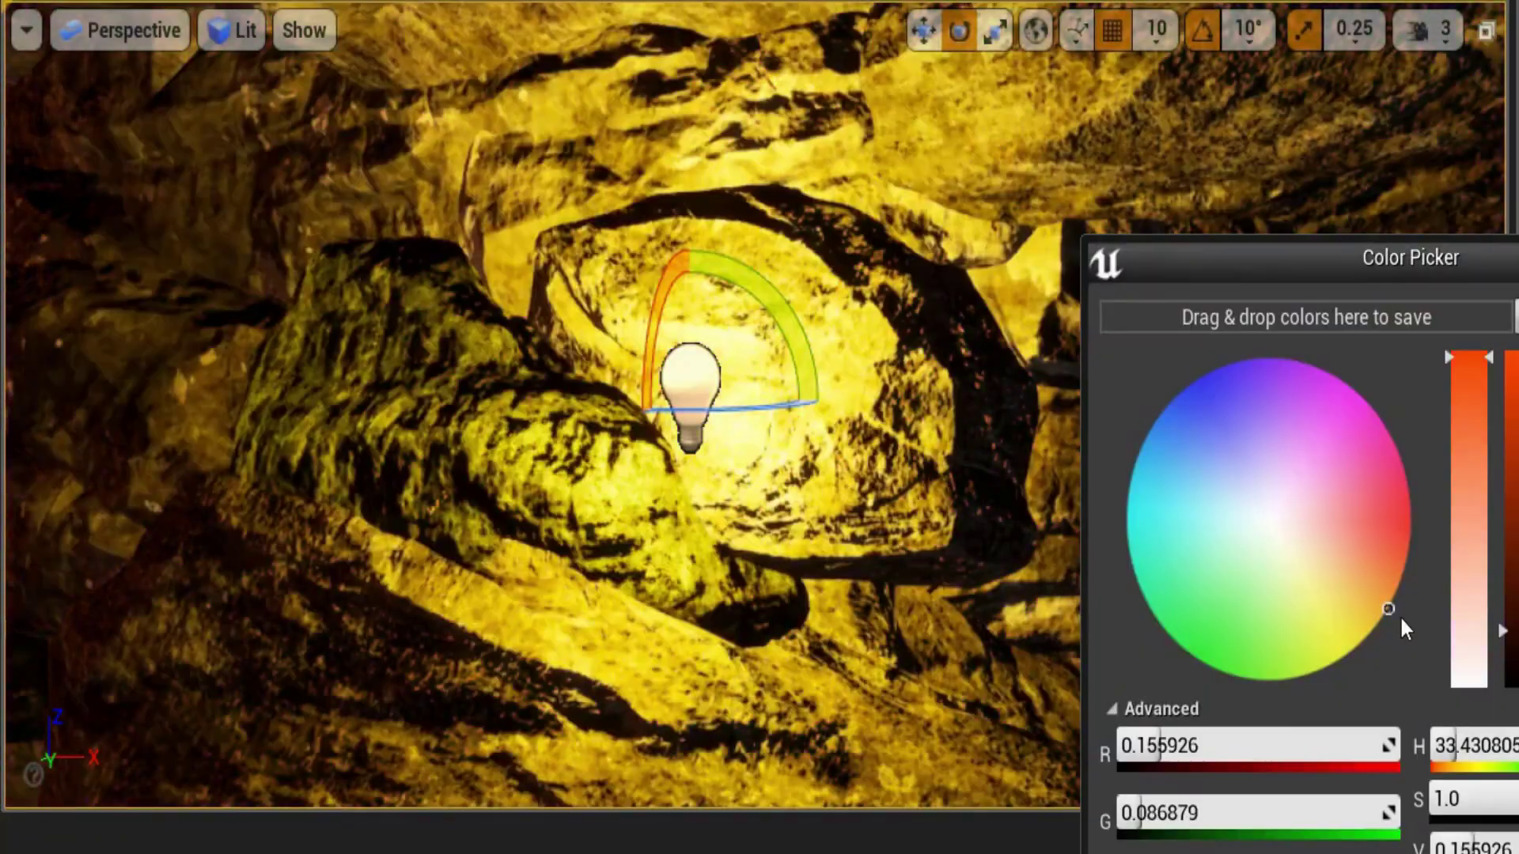
pyautogui.moveTo(1398, 616)
pyautogui.mouseDown()
pyautogui.moveTo(1414, 599)
pyautogui.moveTo(1409, 553)
pyautogui.mouseUp()
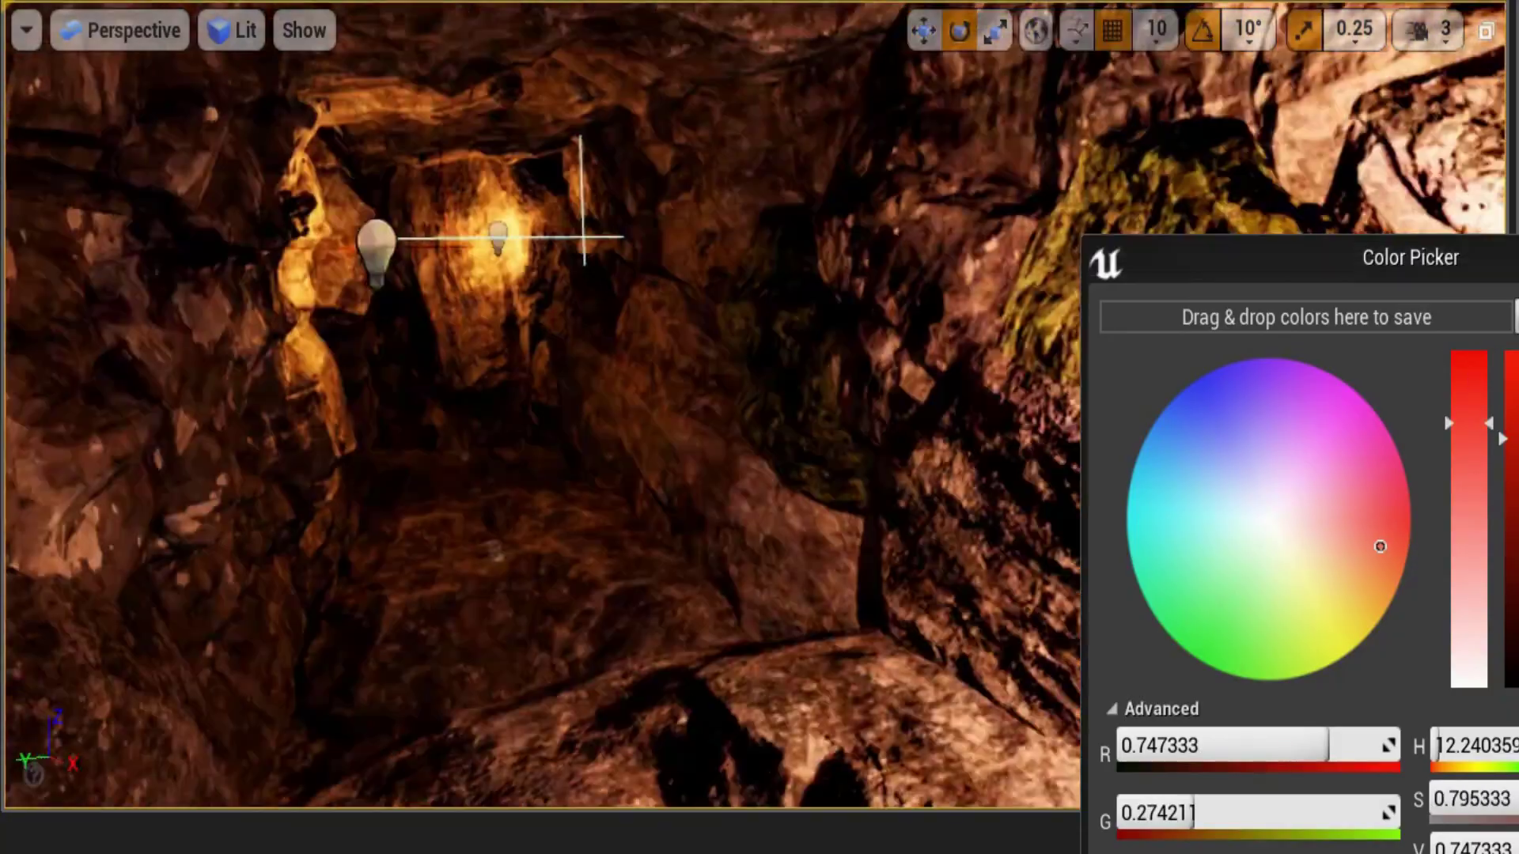
pyautogui.moveTo(1503, 438); pyautogui.dragTo(1503, 512)
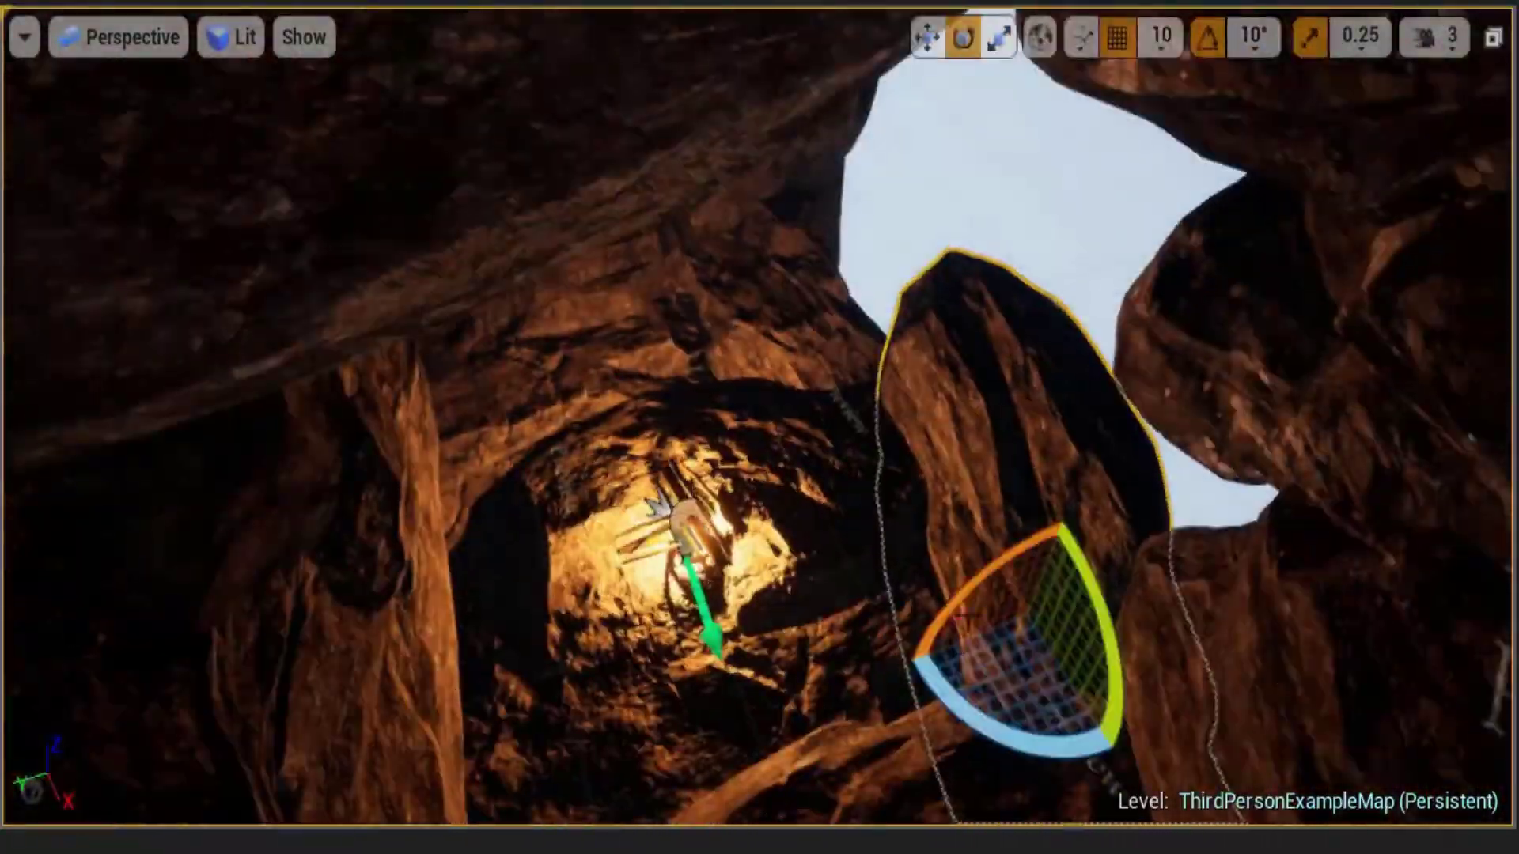
# Narrow the selected rock, move it out to the left, and turn it about 180 degrees
pyautogui.hotkey('alt', 'p')
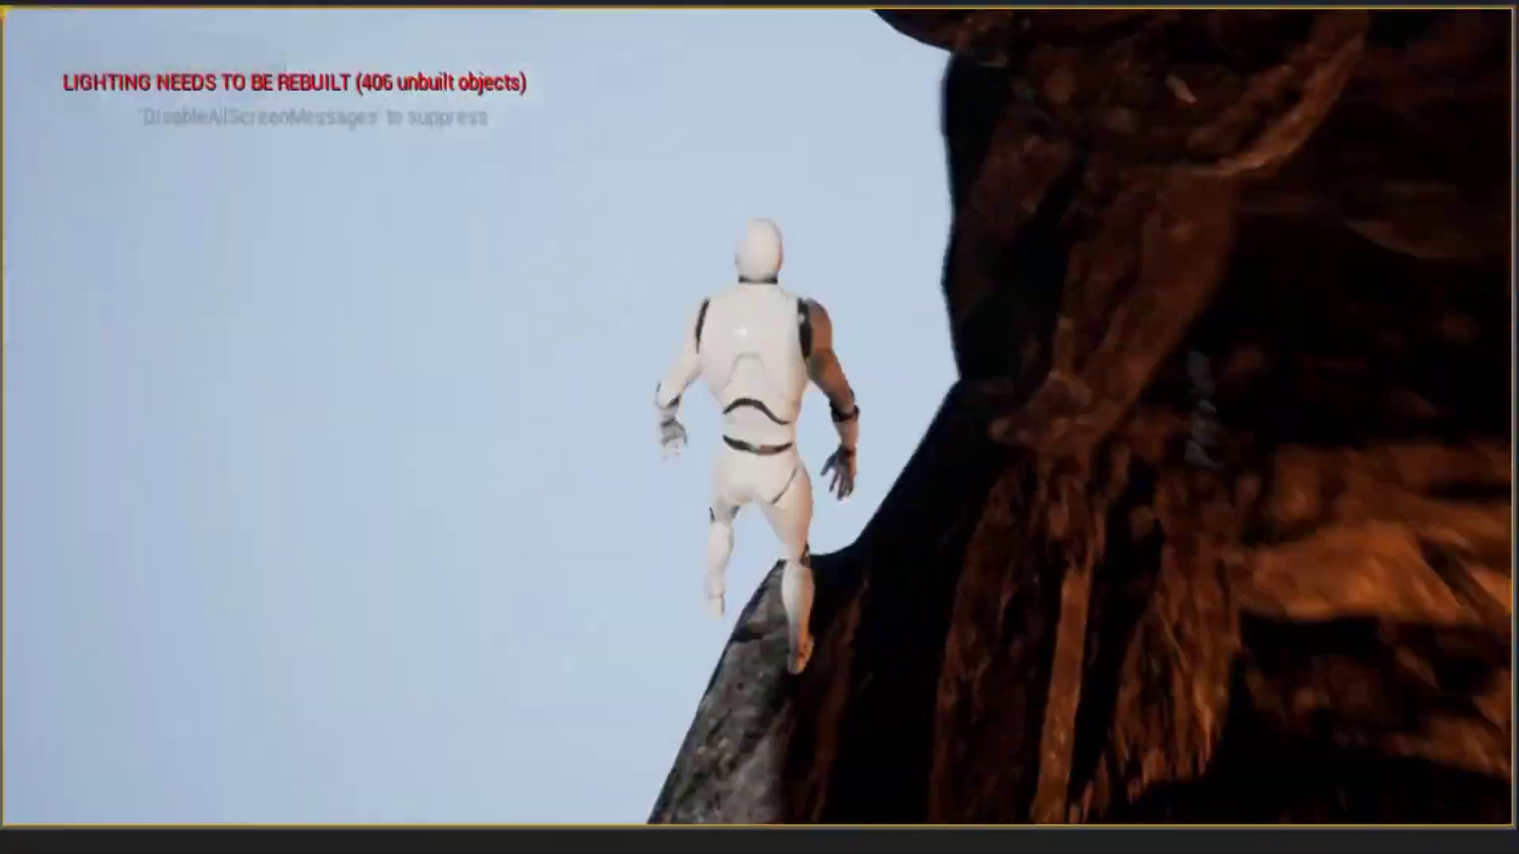
pyautogui.press('Escape')
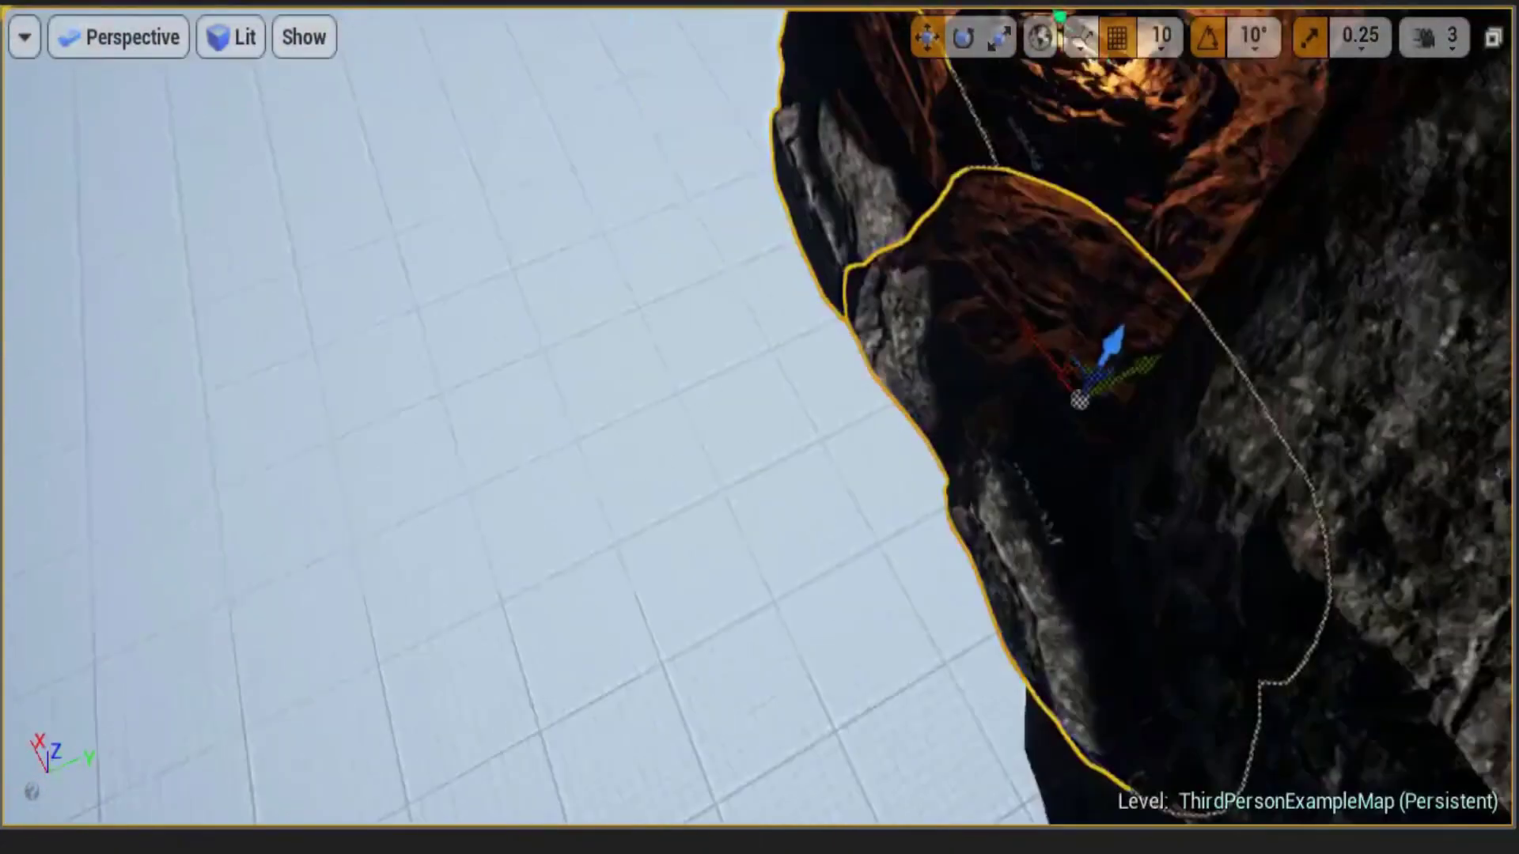
pyautogui.press('r')
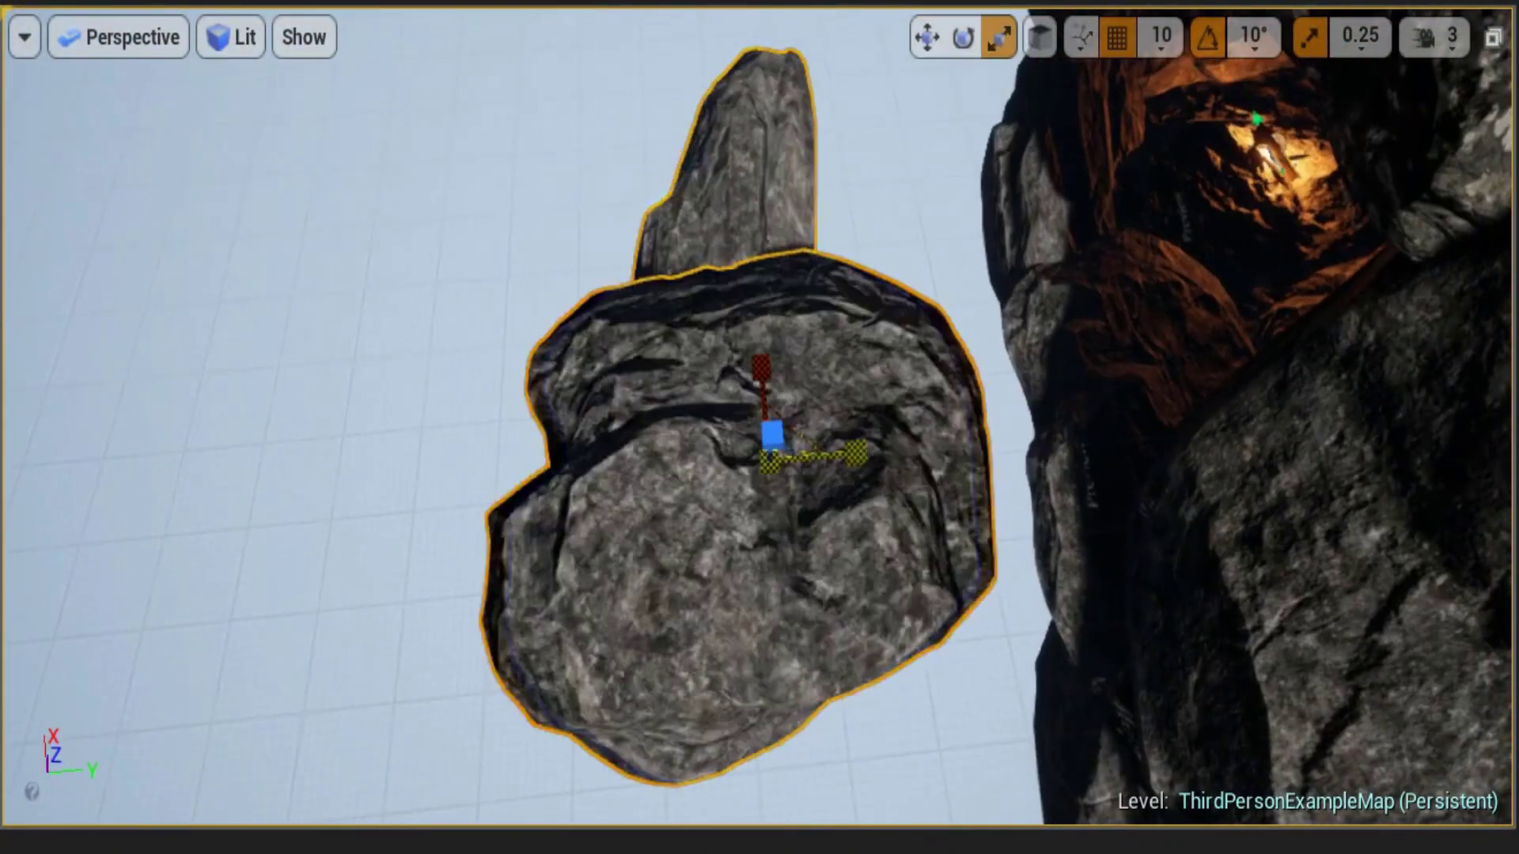
pyautogui.moveTo(856, 453); pyautogui.dragTo(822, 455)
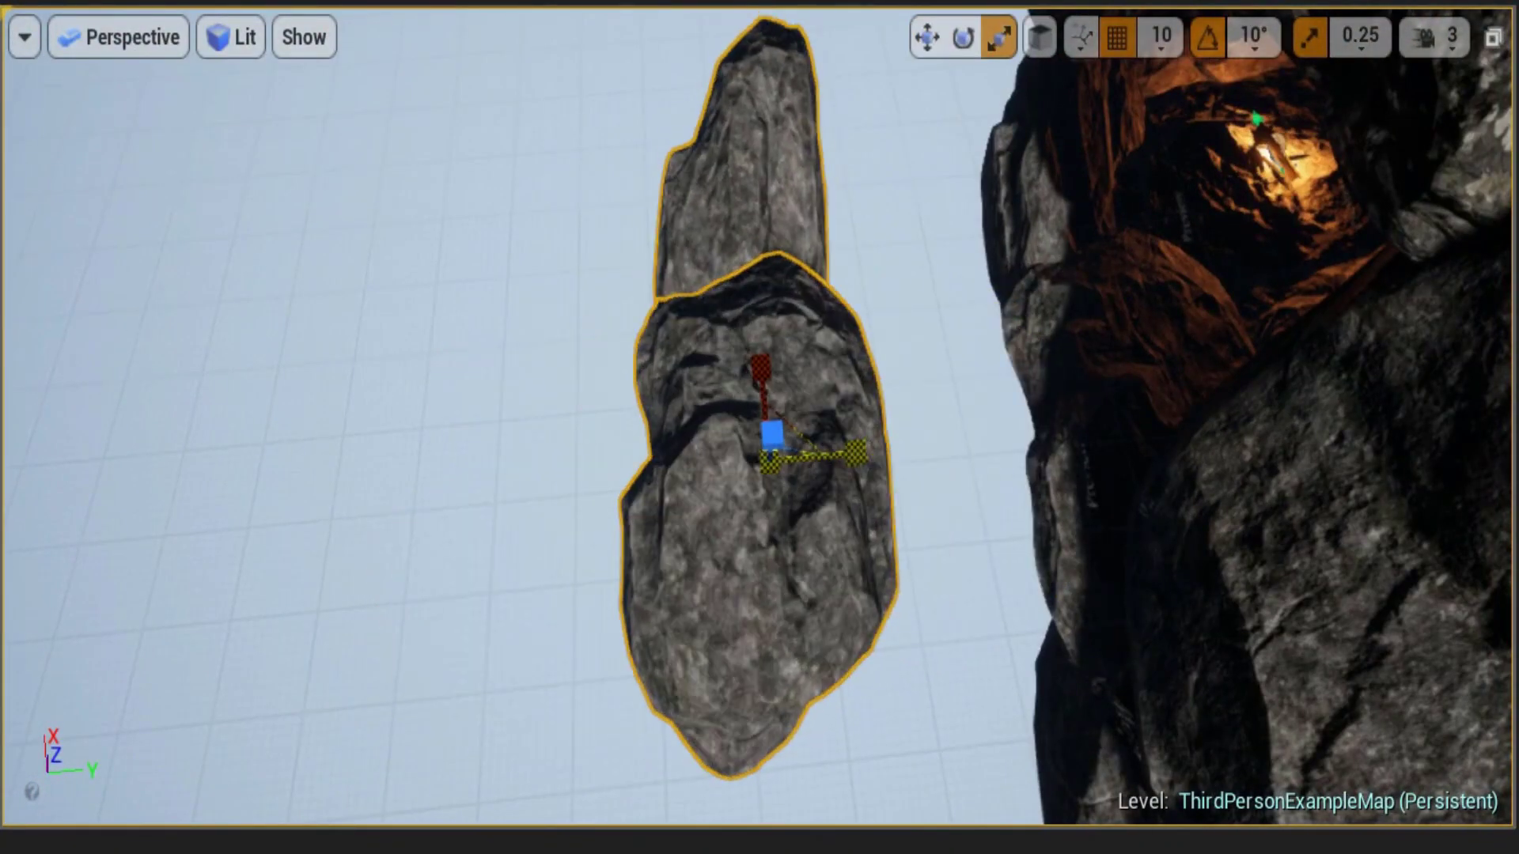
pyautogui.press('e')
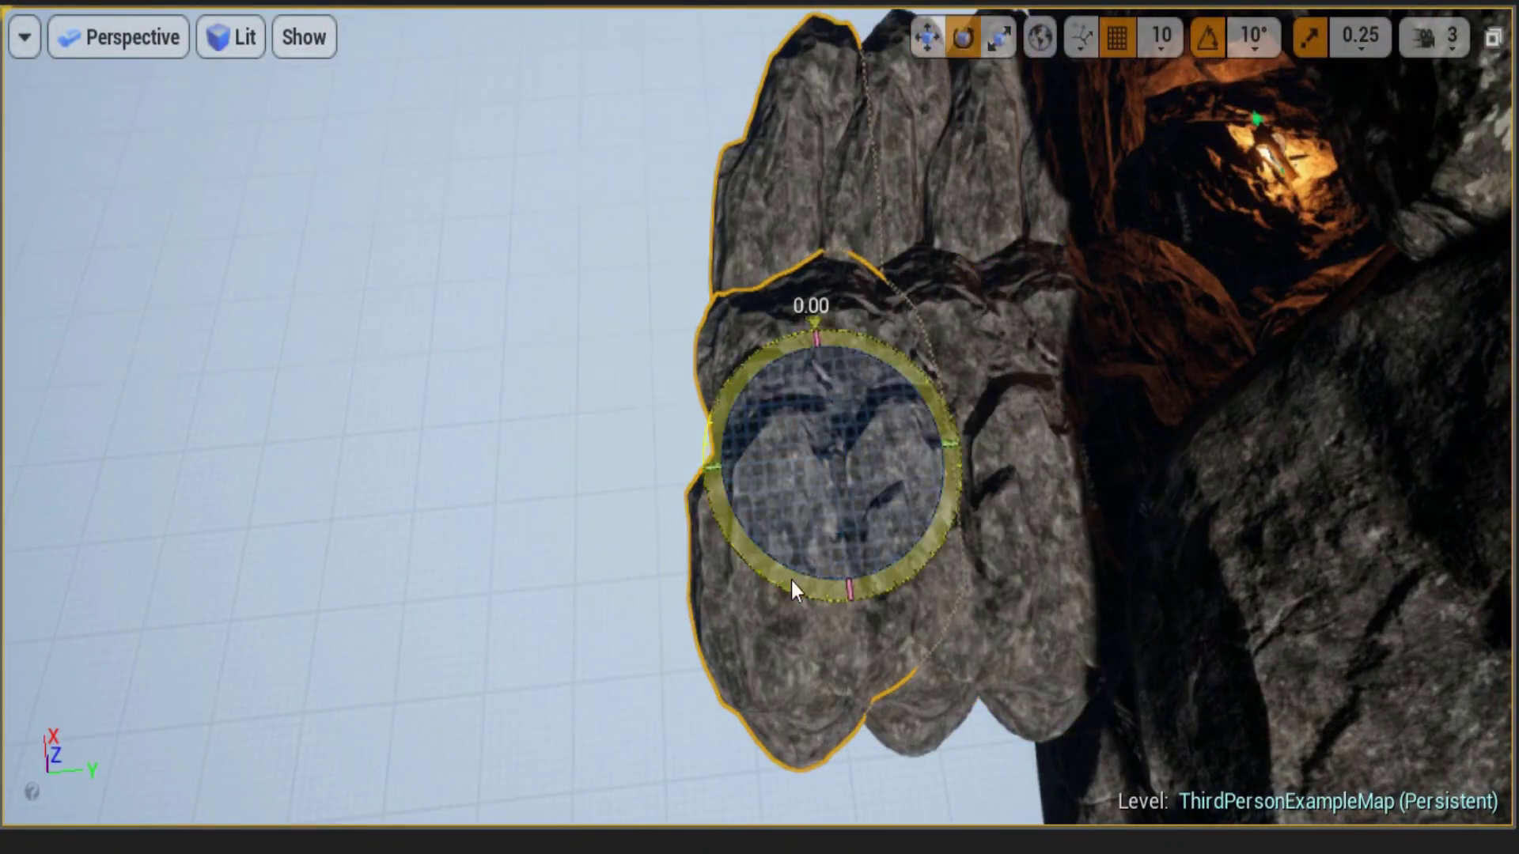
pyautogui.moveTo(891, 192); pyautogui.dragTo(325, 498)
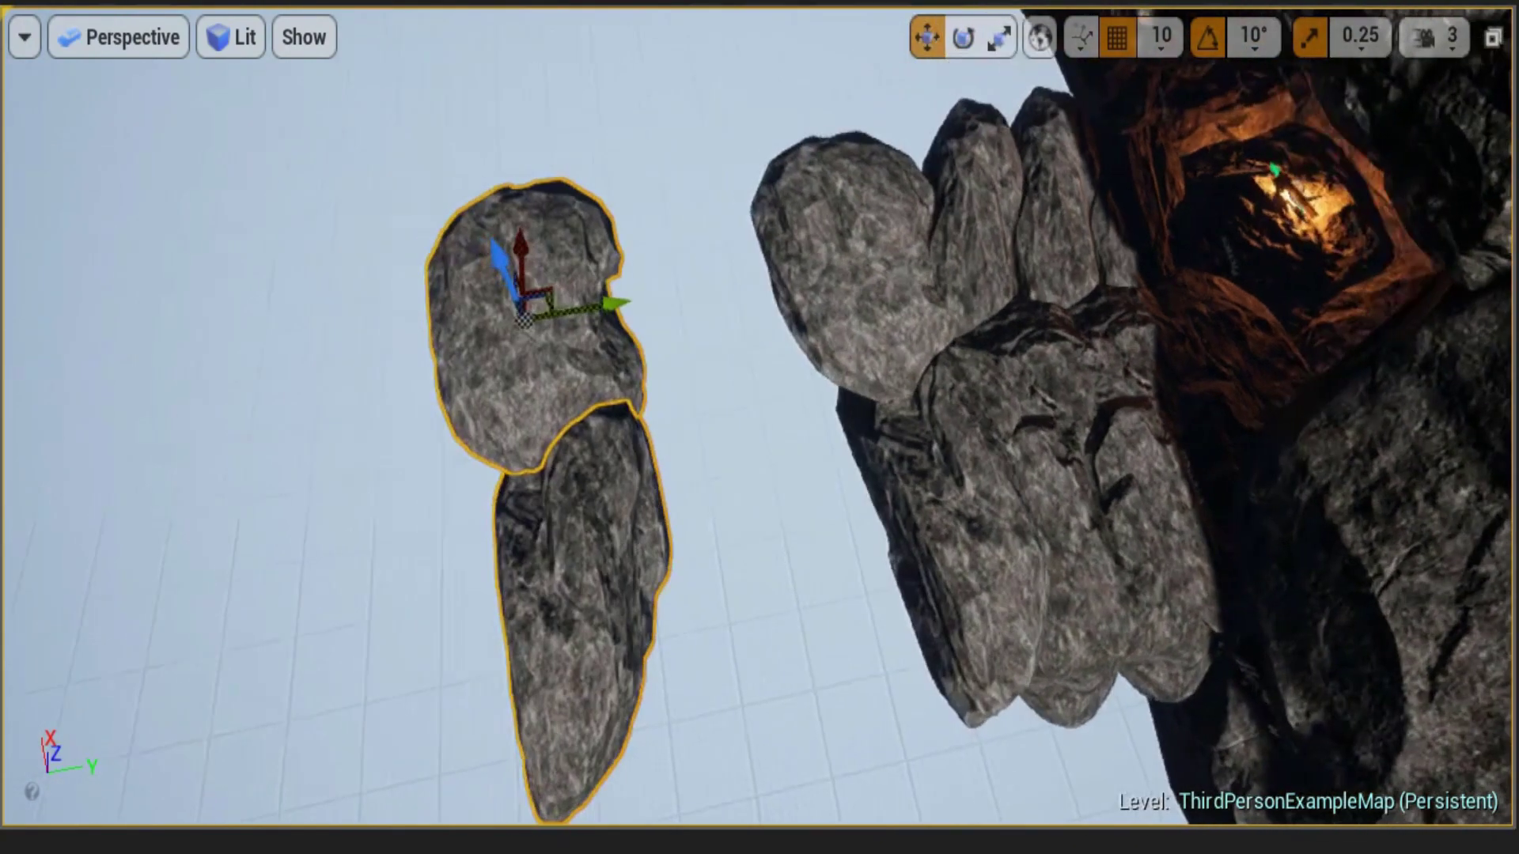
pyautogui.press('e')
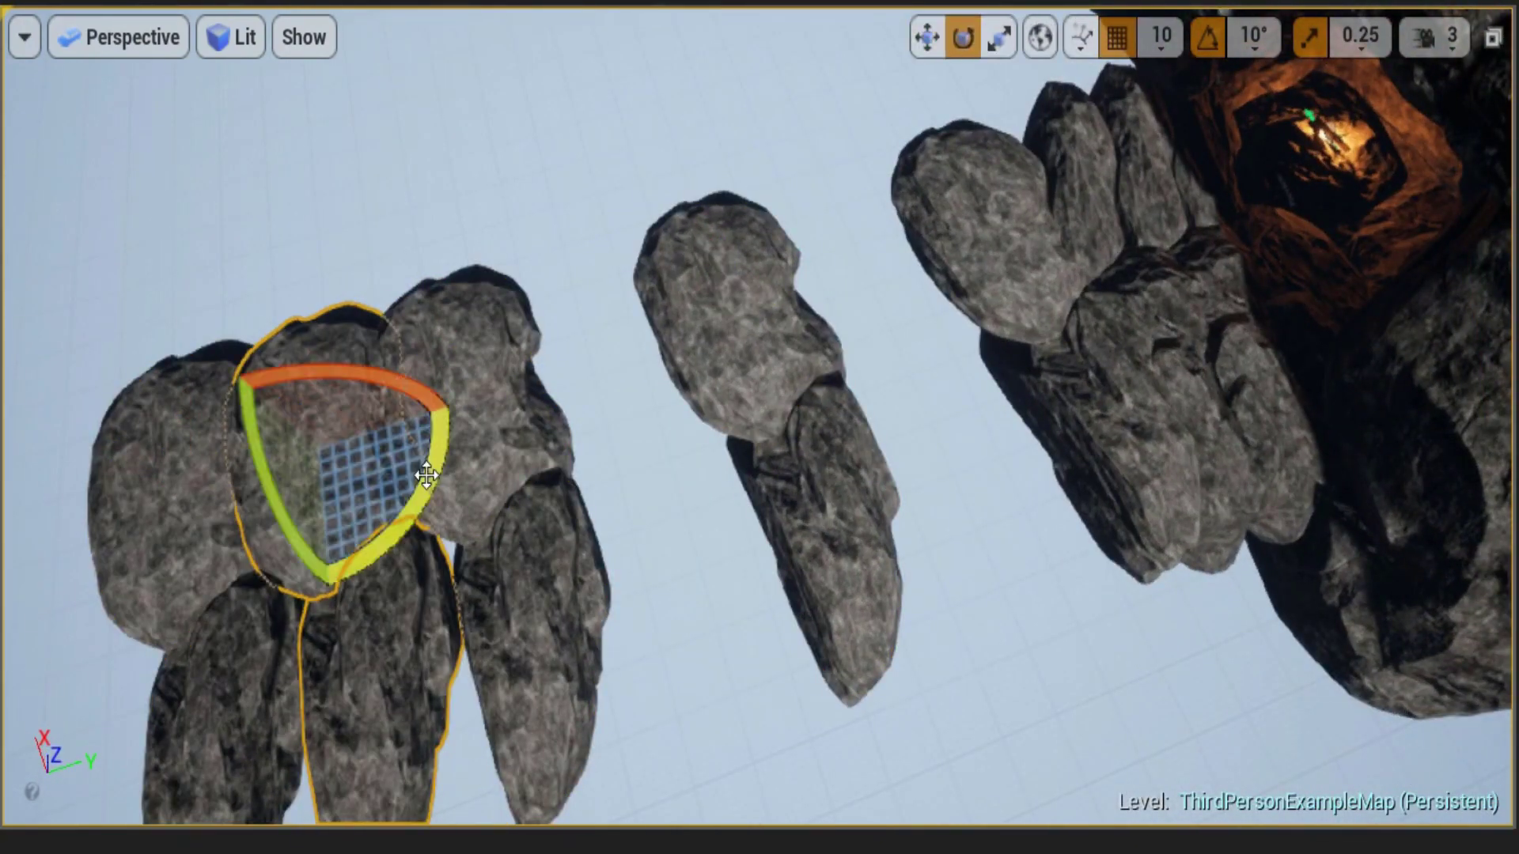
pyautogui.moveTo(336, 371); pyautogui.dragTo(326, 551)
pyautogui.press('w')
pyautogui.moveTo(327, 551); pyautogui.dragTo(496, 540, button='right')
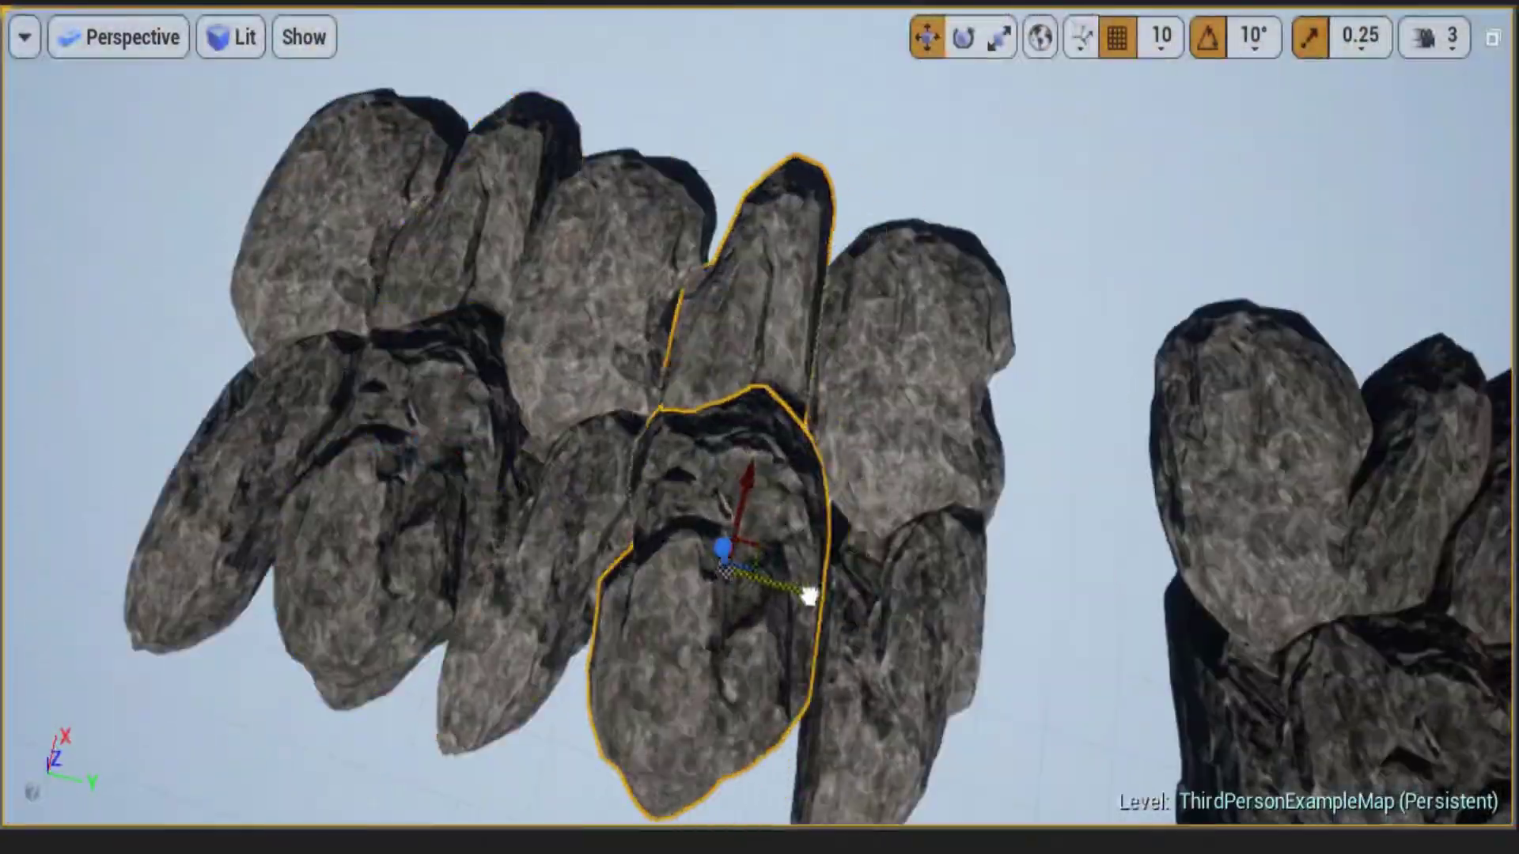
# Duplicate the rock and place the copy lower-left along the curving wall
pyautogui.moveTo(808, 597); pyautogui.dragTo(808, 597, button='right')
pyautogui.press('r')
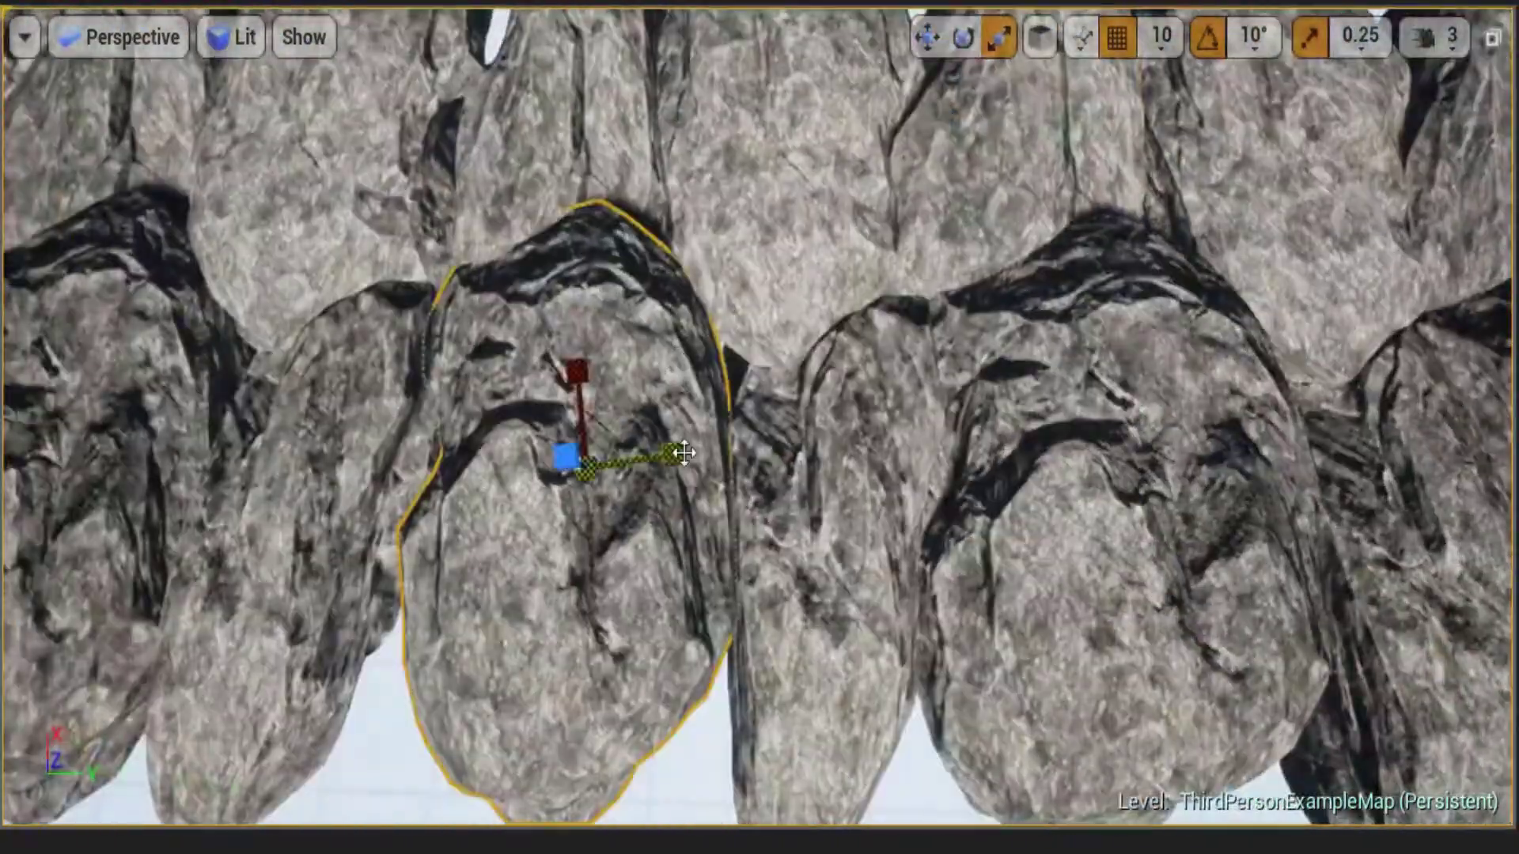
pyautogui.press('e')
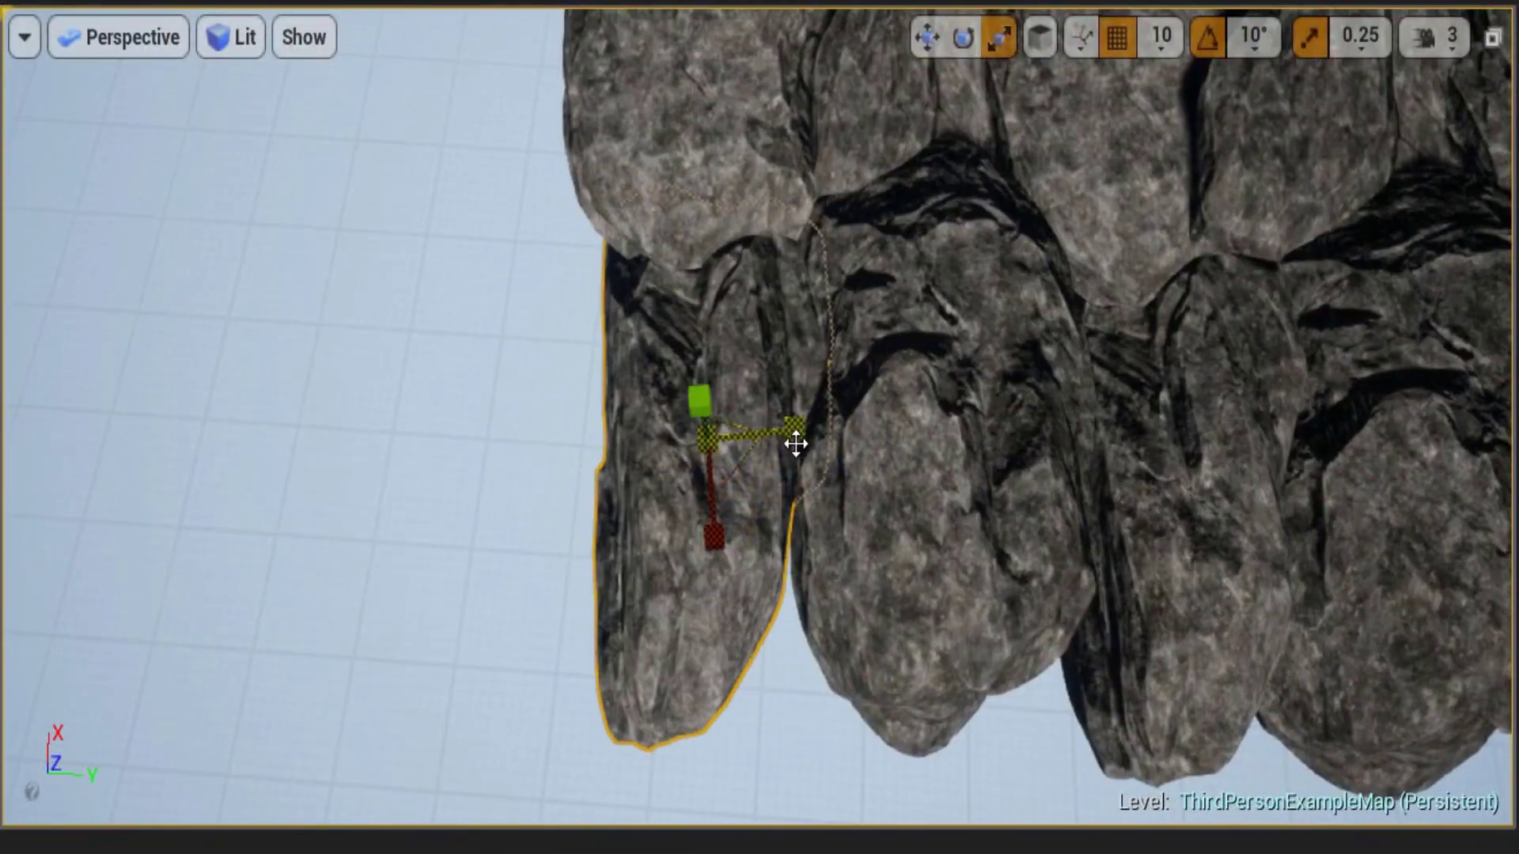
pyautogui.moveTo(796, 444); pyautogui.dragTo(1137, 334, button='right')
pyautogui.press('w')
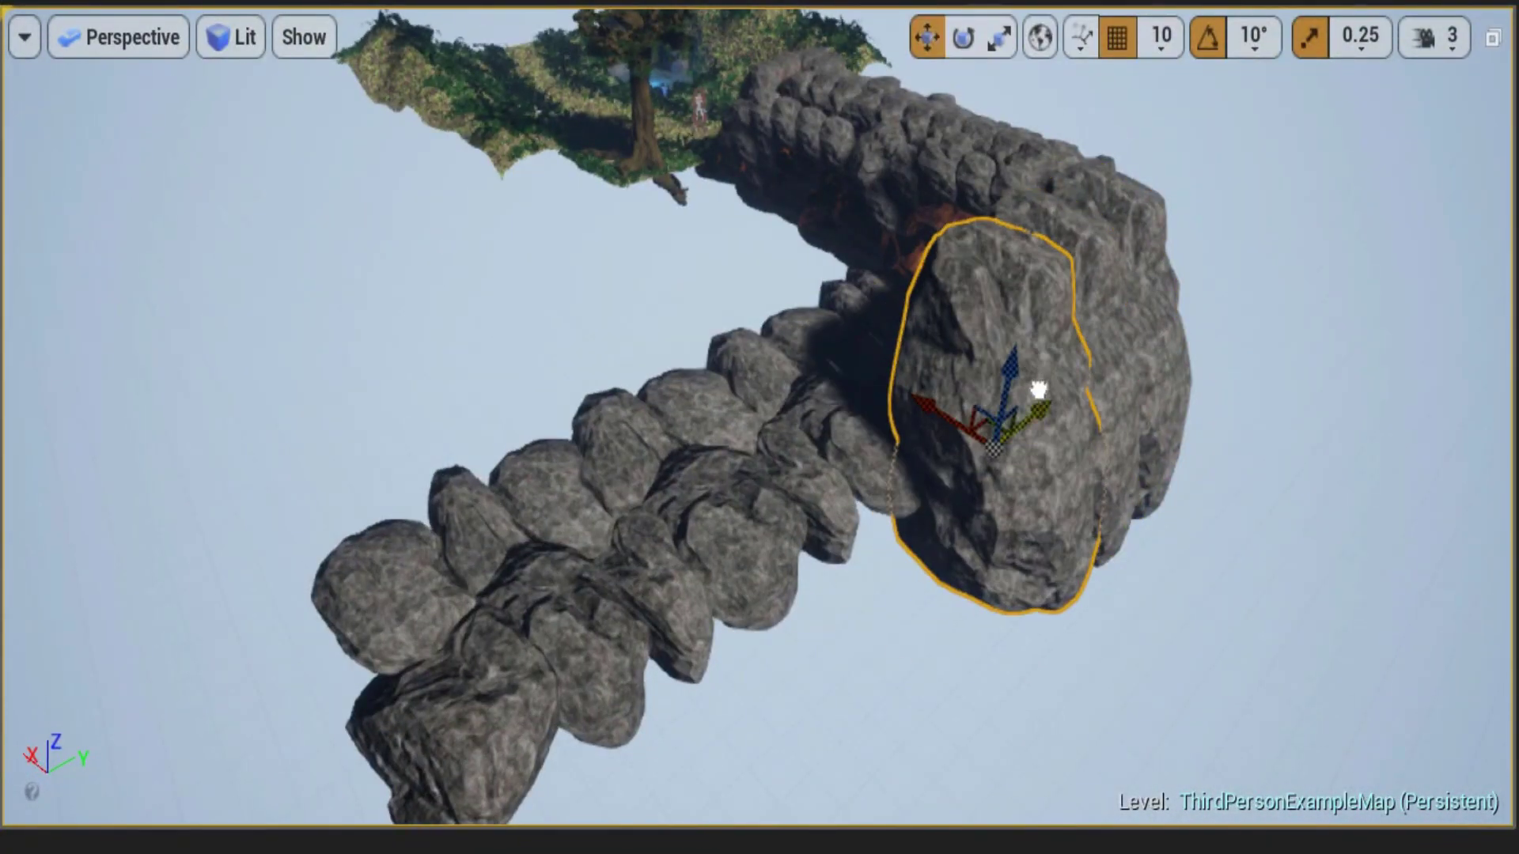
pyautogui.keyDown('alt'); pyautogui.moveTo(1038, 389); pyautogui.dragTo(801, 586); pyautogui.keyUp('alt')
pyautogui.moveTo(943, 492)
pyautogui.mouseDown(button='right')
pyautogui.moveTo(802, 422)
pyautogui.moveTo(712, 474)
pyautogui.mouseUp(button='right')
pyautogui.press('r')
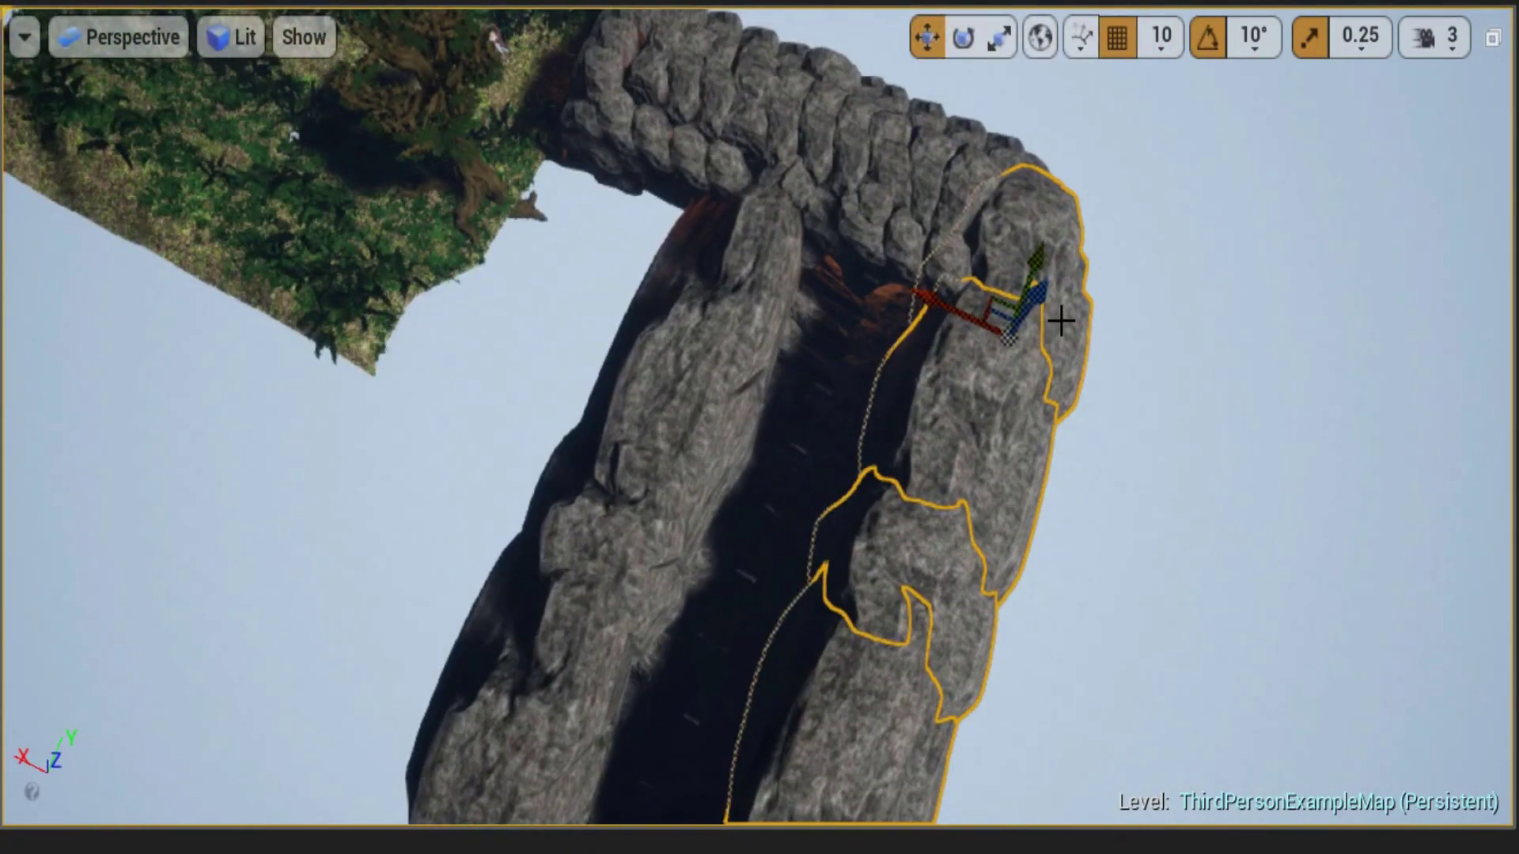
# Fly the viewport camera through the rock arch down to the jungle path
pyautogui.moveTo(926, 447); pyautogui.dragTo(925, 447, button='right')
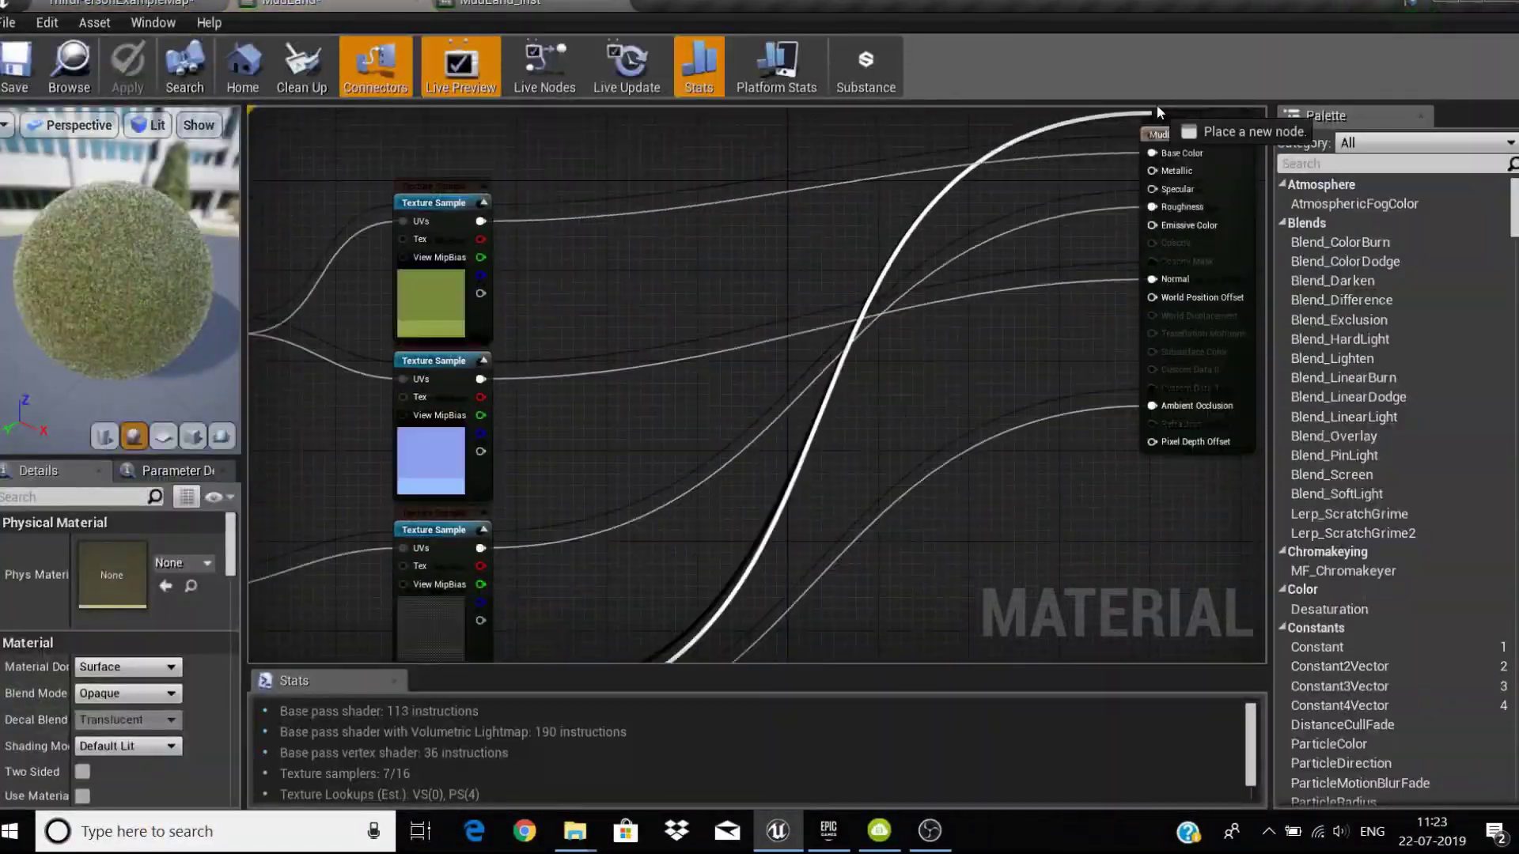
# Connect the Mask (RG) output to a texture sample's UVs input
pyautogui.scroll(-3, 85, 287)
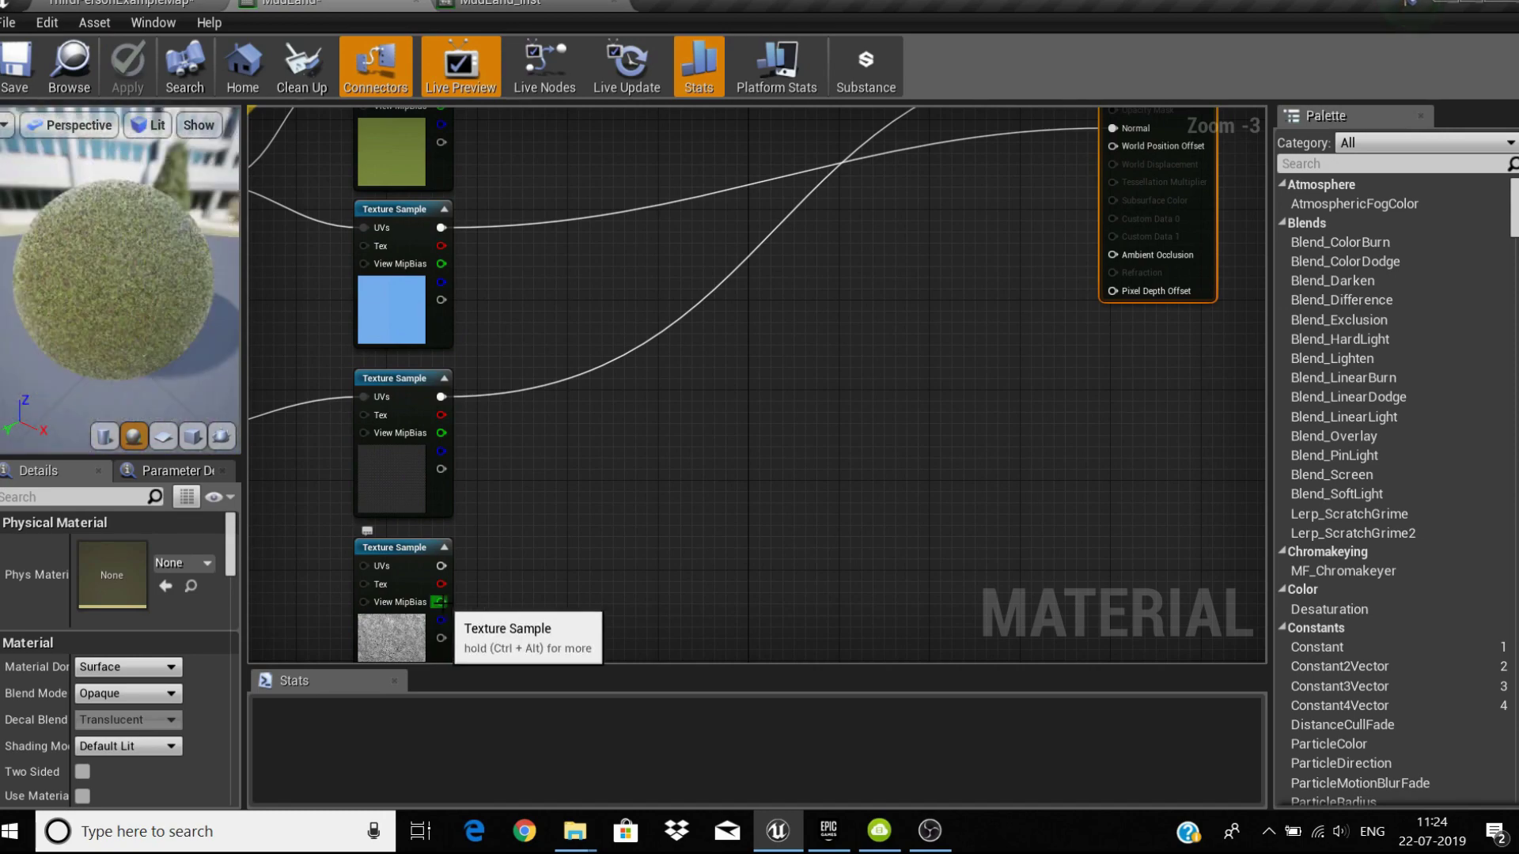
pyautogui.scroll(-2, 1041, 219)
pyautogui.scroll(5, 514, 238)
pyautogui.moveTo(1041, 219); pyautogui.dragTo(560, 225)
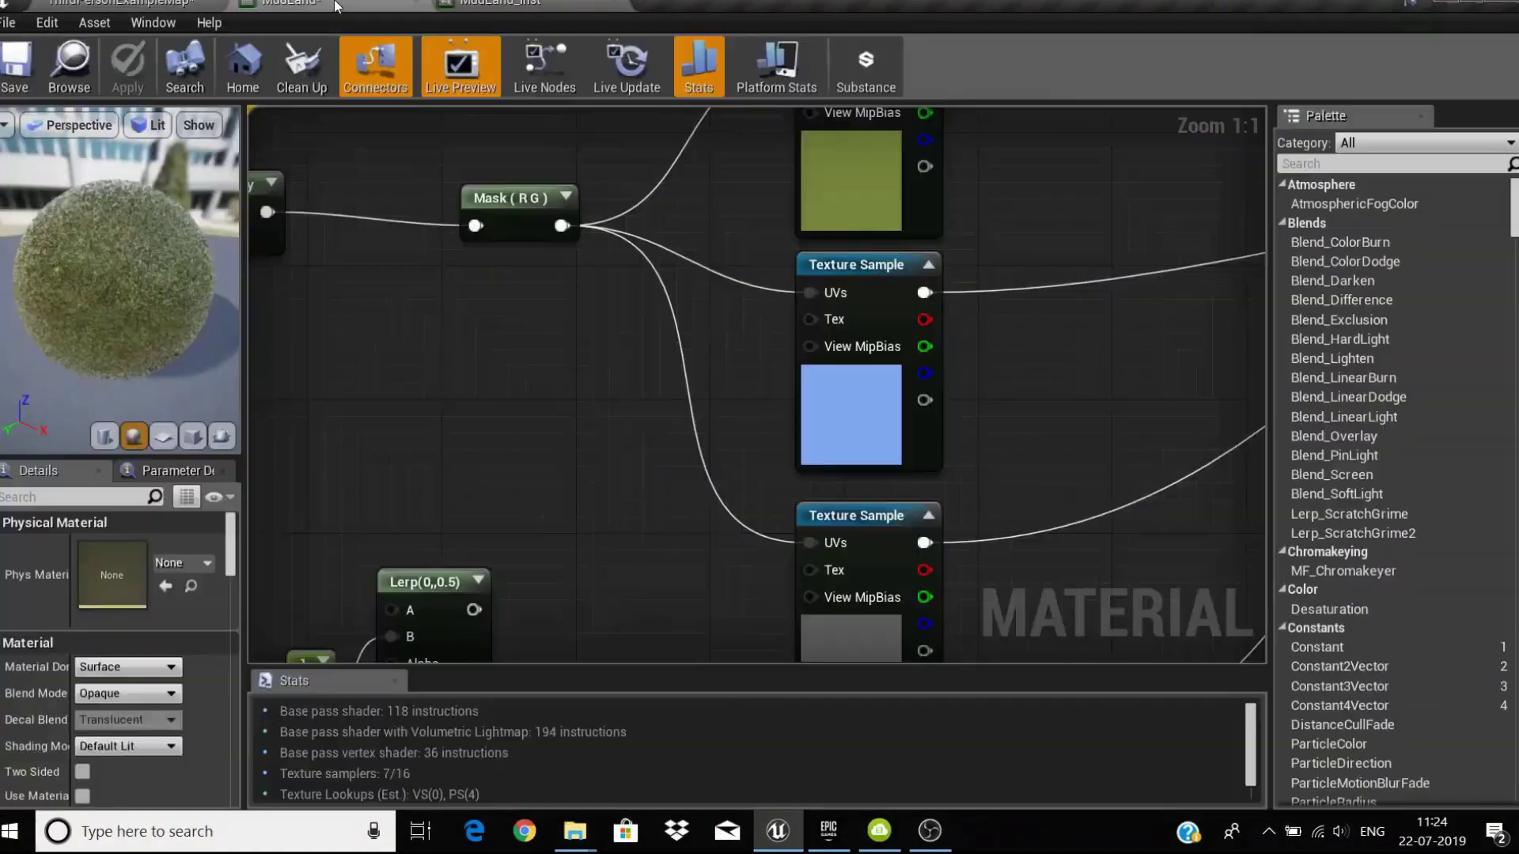
# Feed the Lerp output into the third texture sample's UVs and save the material
pyautogui.scroll(-3, 407, 515)
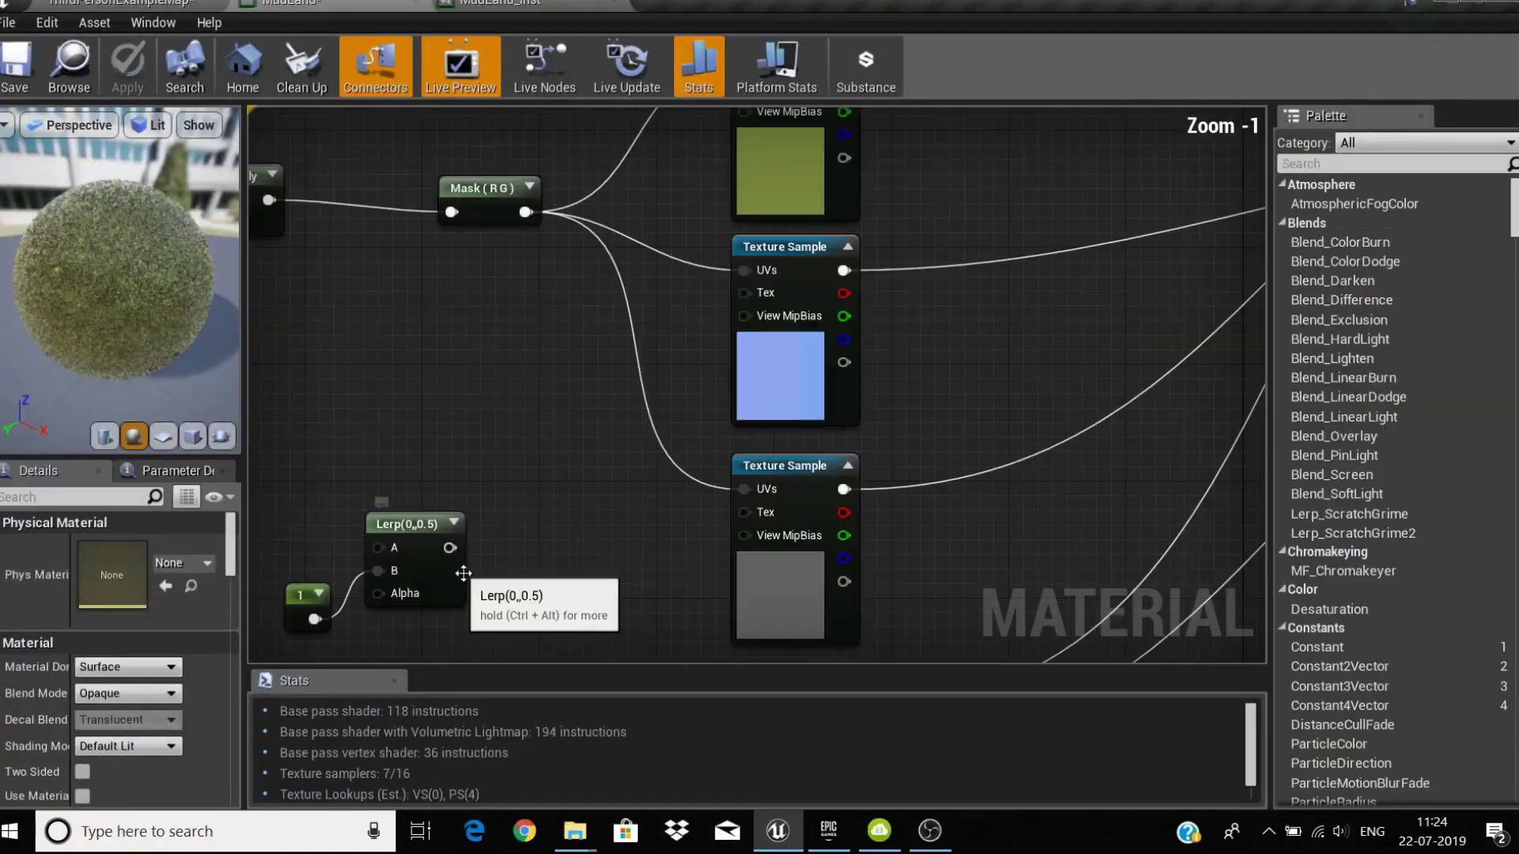
pyautogui.moveTo(156, 158); pyautogui.dragTo(229, 170)
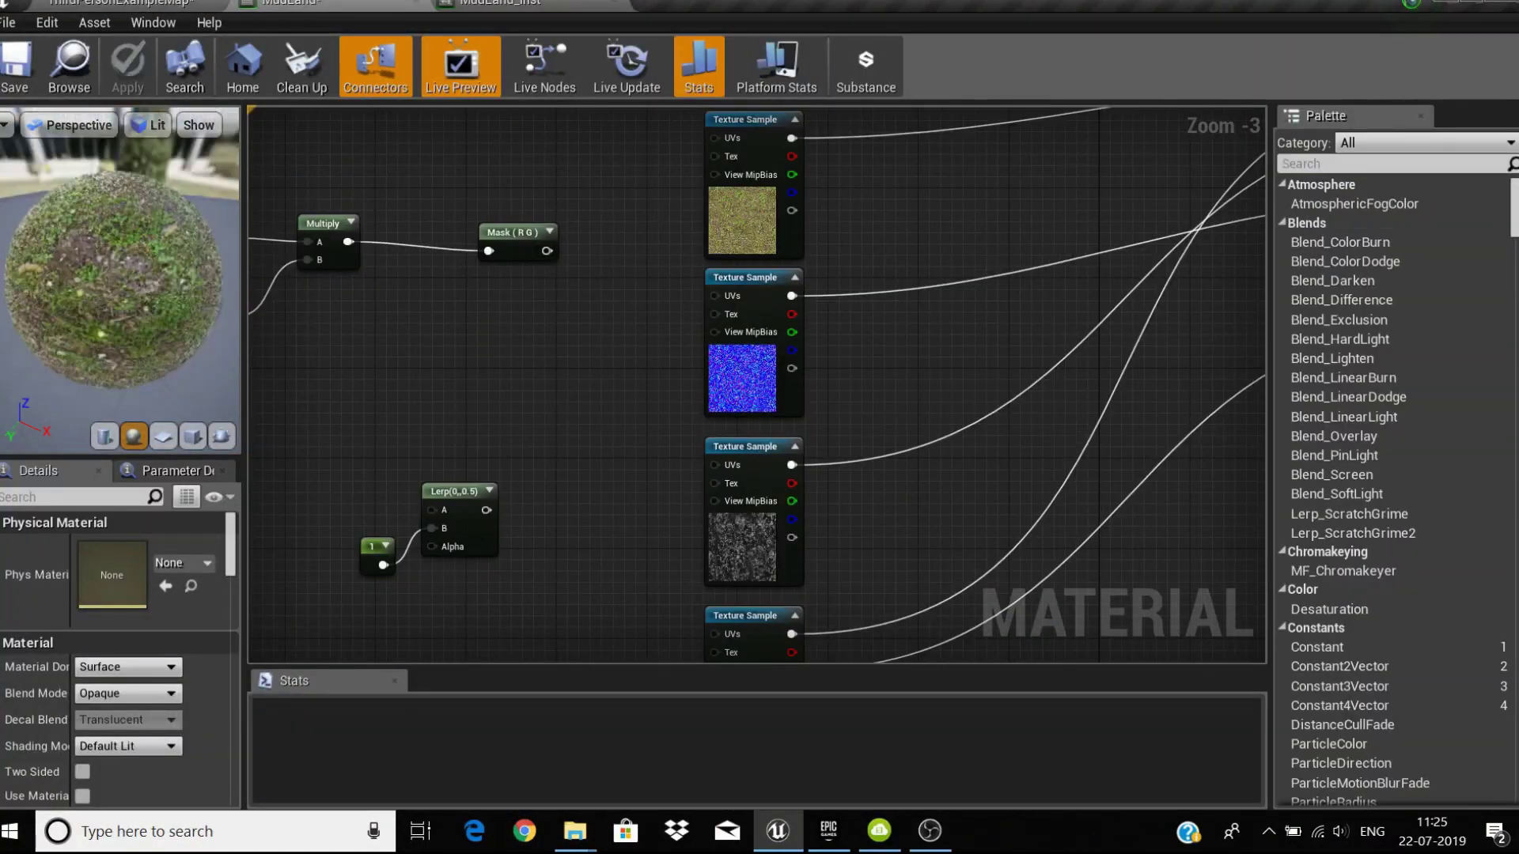
pyautogui.moveTo(541, 260); pyautogui.dragTo(541, 289, button='right')
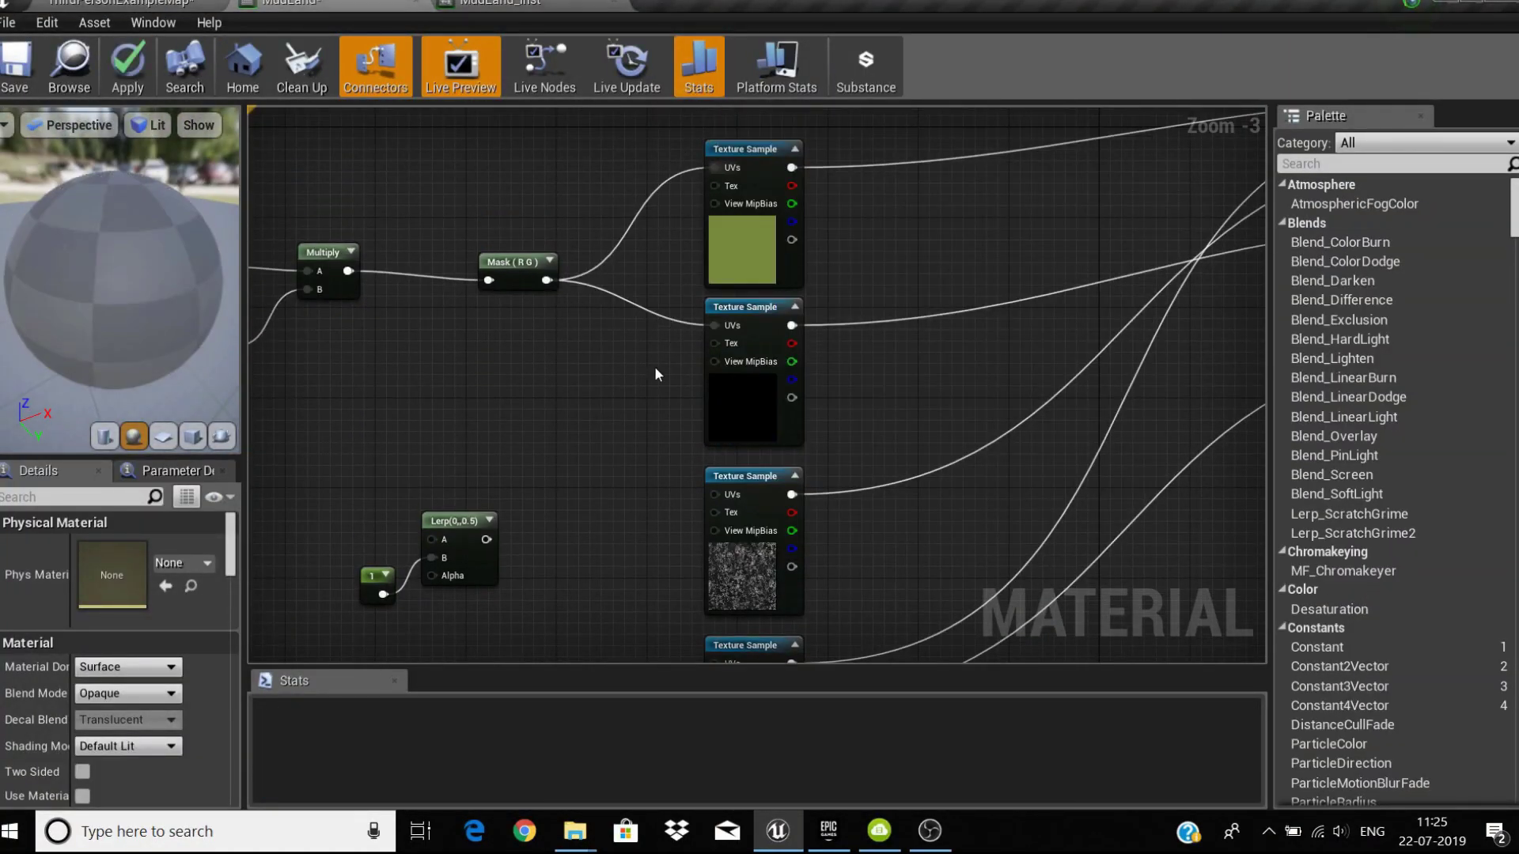
pyautogui.moveTo(656, 374)
pyautogui.mouseDown(button='right')
pyautogui.moveTo(781, 472)
pyautogui.moveTo(735, 313)
pyautogui.mouseUp(button='right')
pyautogui.moveTo(544, 362); pyautogui.dragTo(945, 285, button='right')
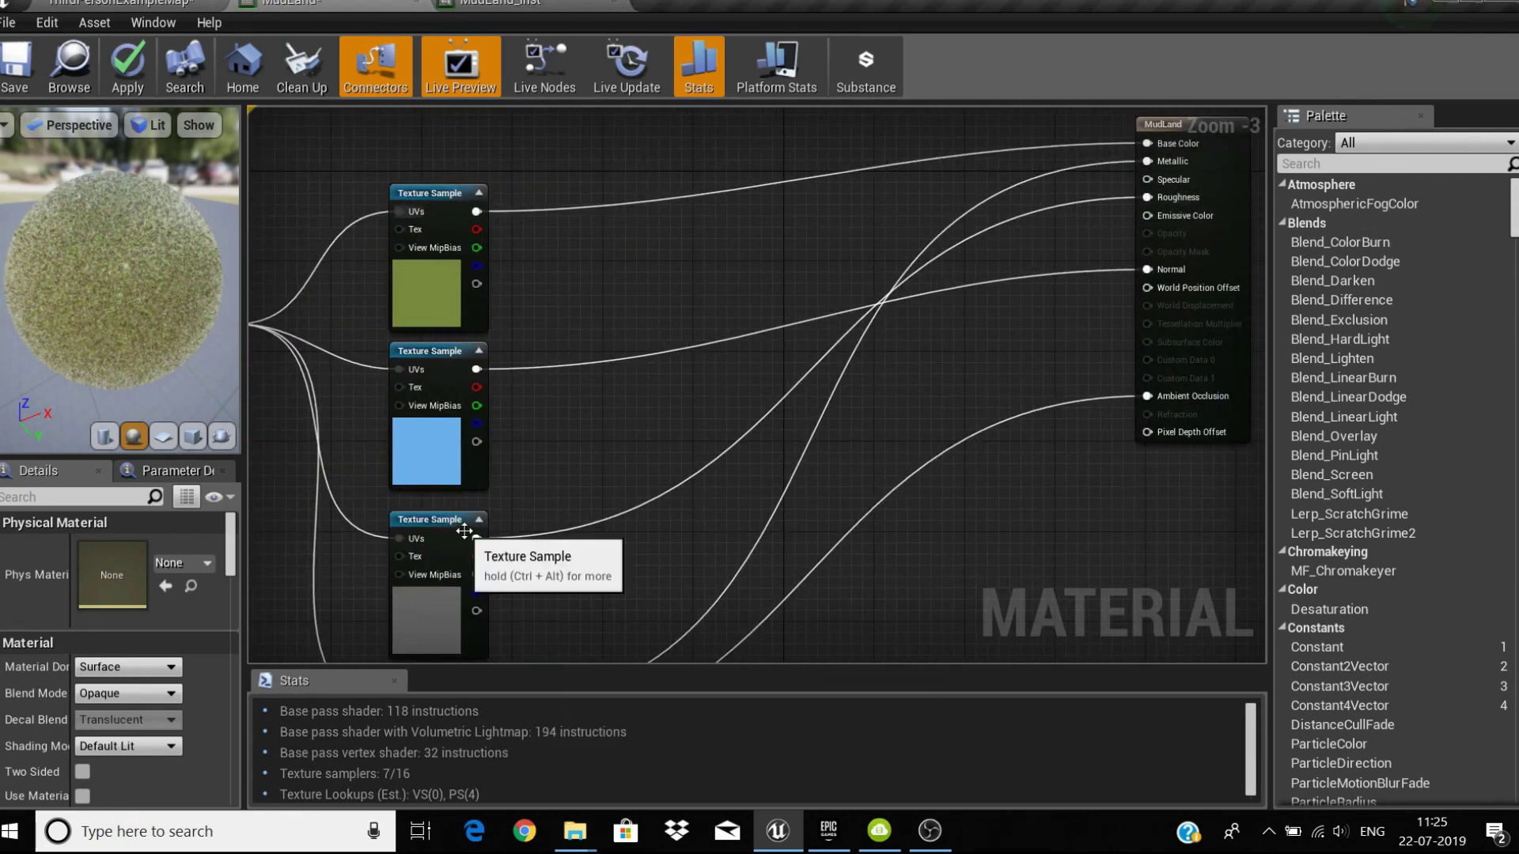
pyautogui.scroll(-1, 464, 531)
pyautogui.moveTo(390, 440); pyautogui.dragTo(632, 410)
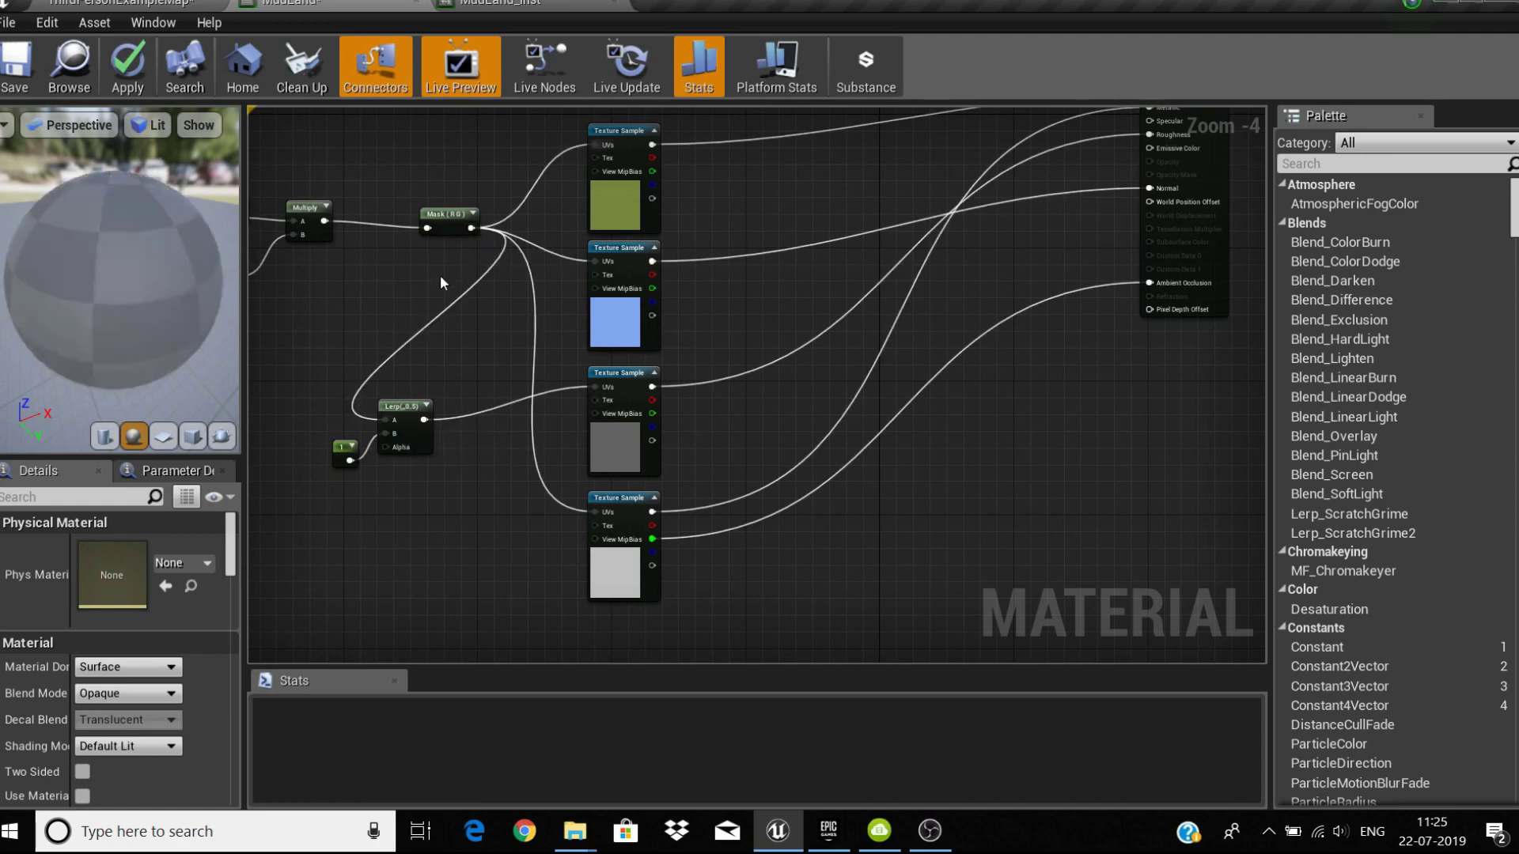
pyautogui.hotkey('ctrl', 's')
# Wire a texture output into Roughness and apply the changes to MudLand
pyautogui.moveTo(603, 453); pyautogui.dragTo(508, 457, button='right')
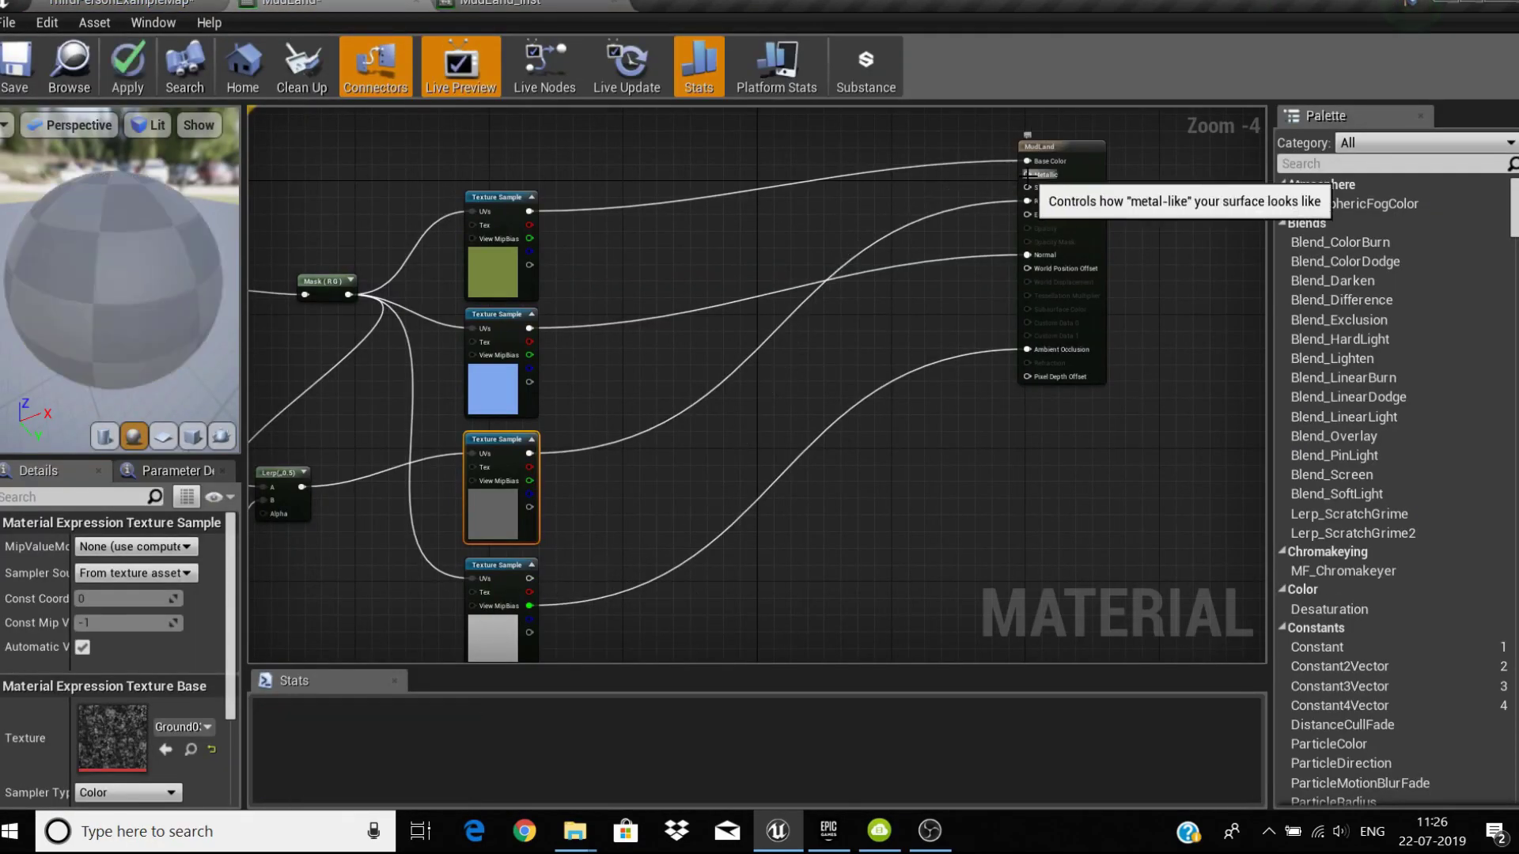
pyautogui.moveTo(1031, 206); pyautogui.dragTo(1028, 202)
pyautogui.click(127, 68)
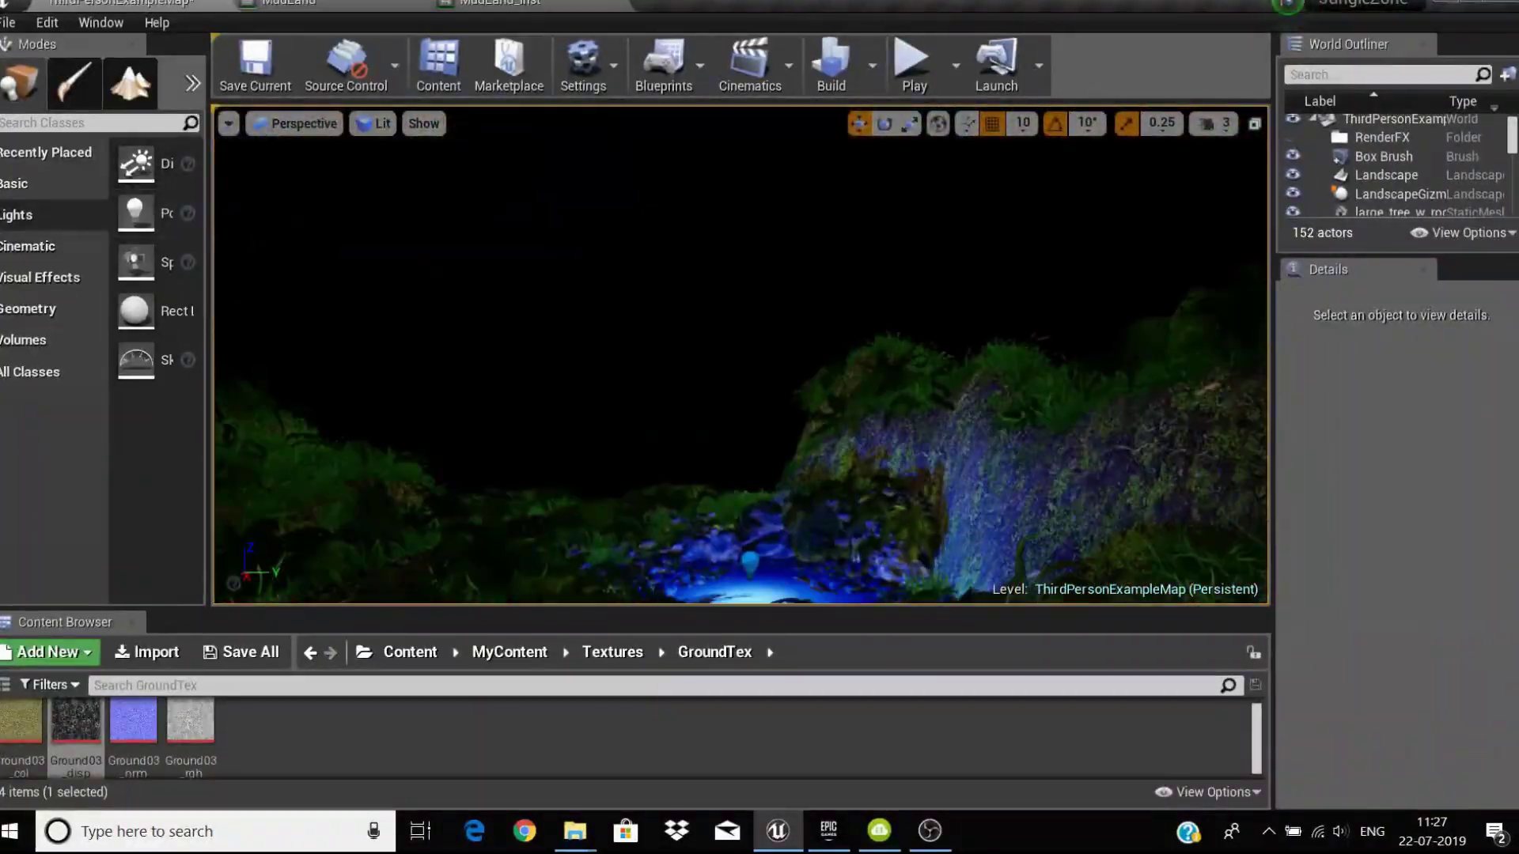
# Place a Directional Light sun and an Exponential Height Fog in the level
pyautogui.moveTo(635, 234); pyautogui.dragTo(639, 235)
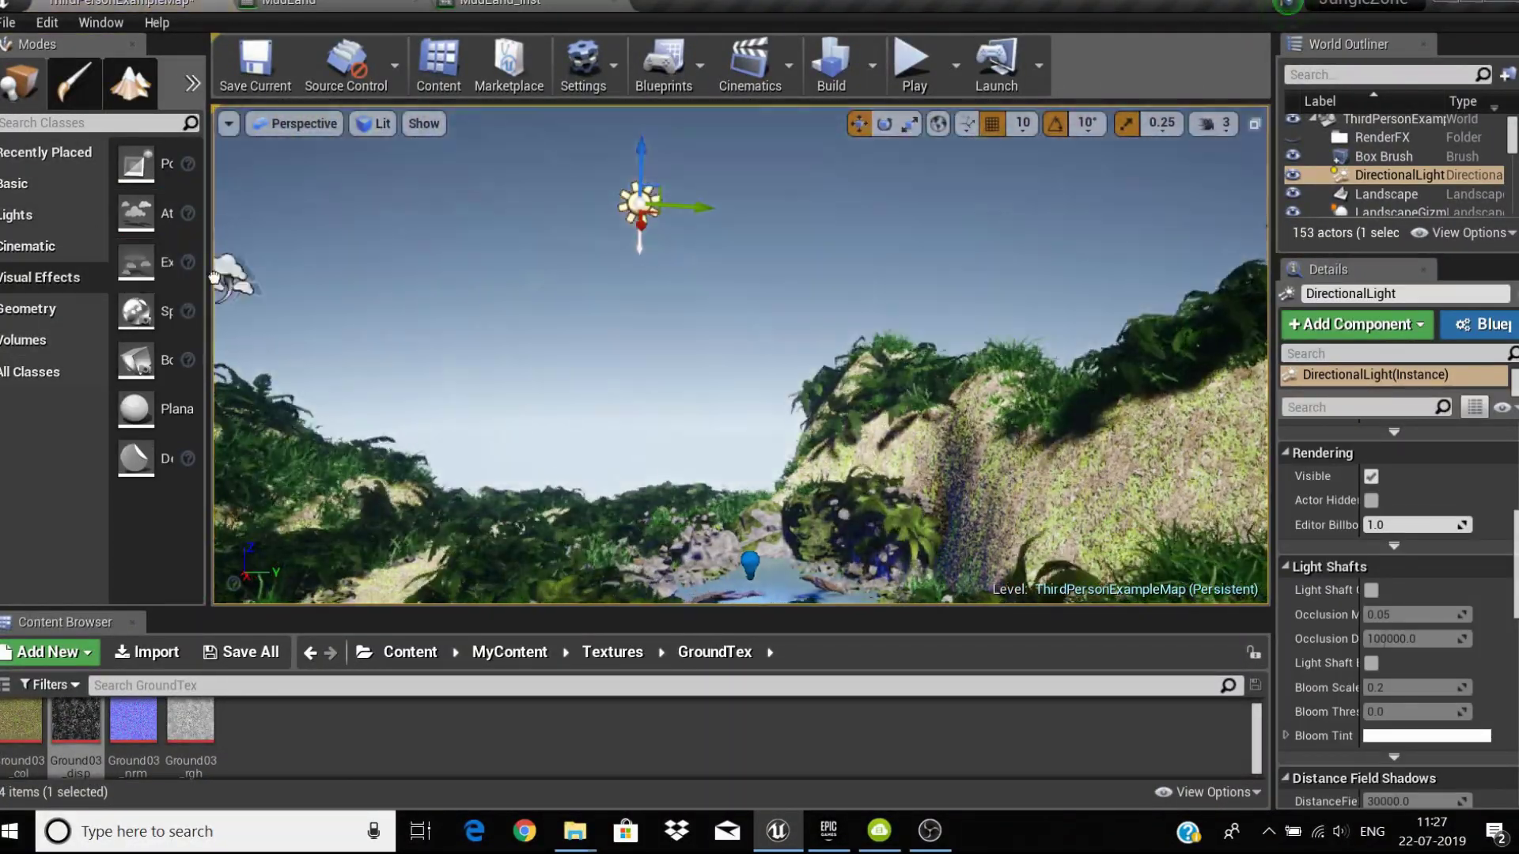
pyautogui.moveTo(369, 216); pyautogui.dragTo(589, 176)
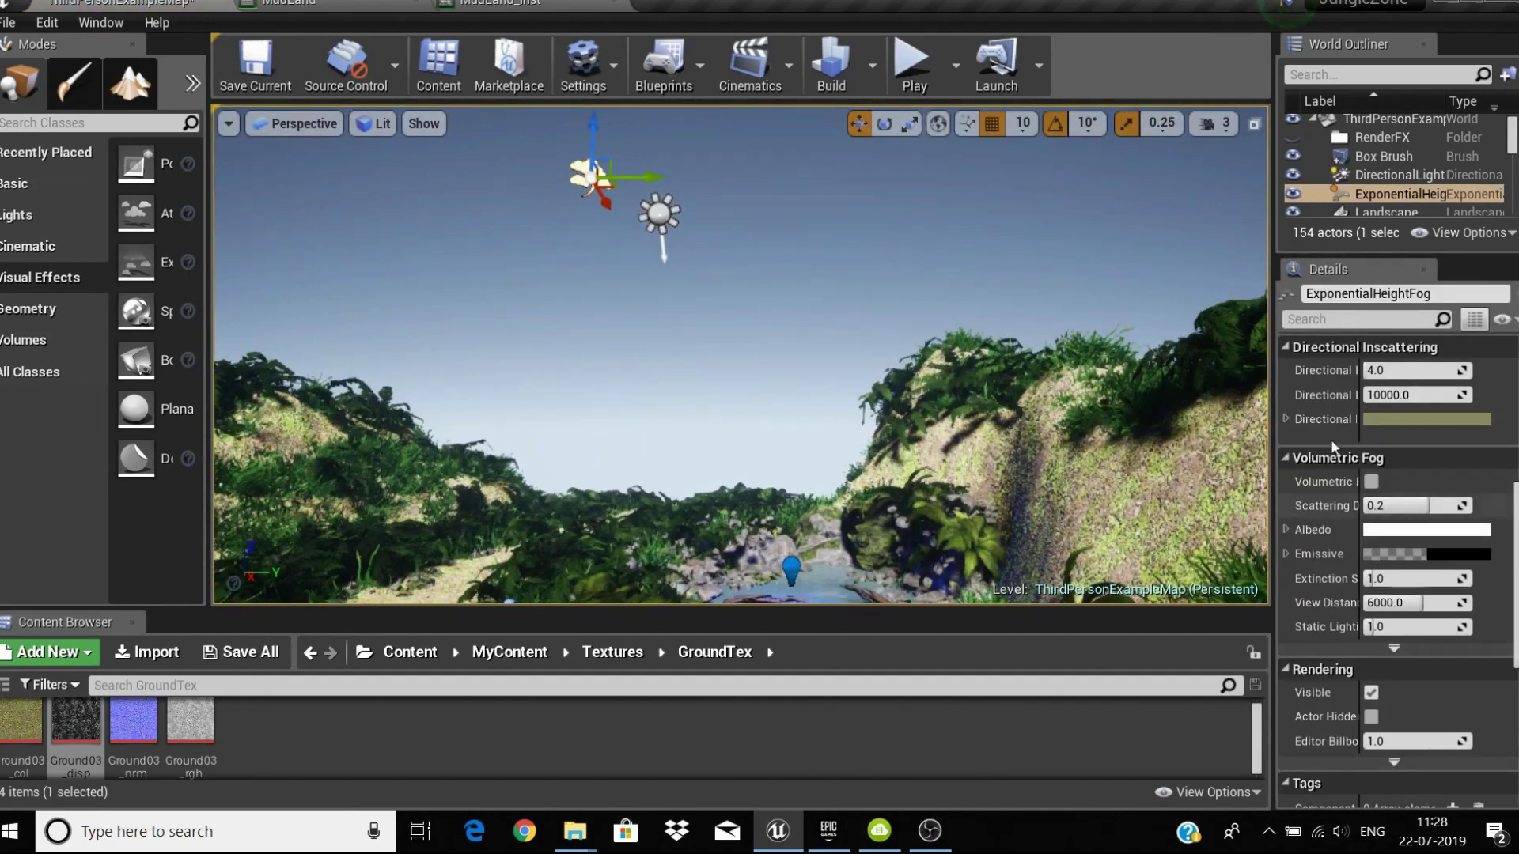
pyautogui.scroll(5, 1335, 447)
# Deselect the fog actor and start a play test of the level
pyautogui.scroll(5, 1361, 459)
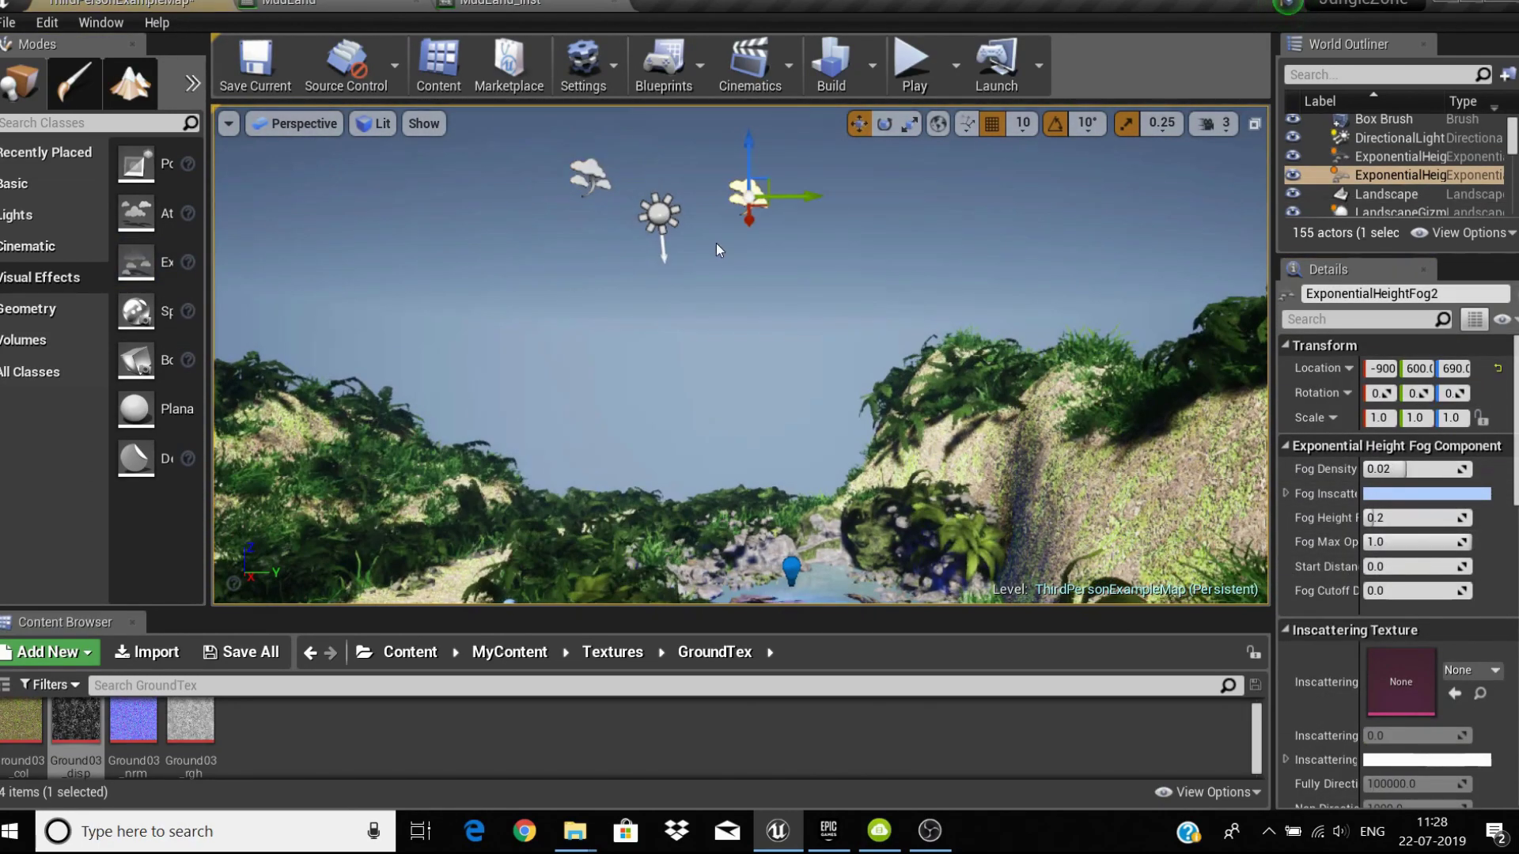
pyautogui.click(719, 250)
pyautogui.click(914, 88)
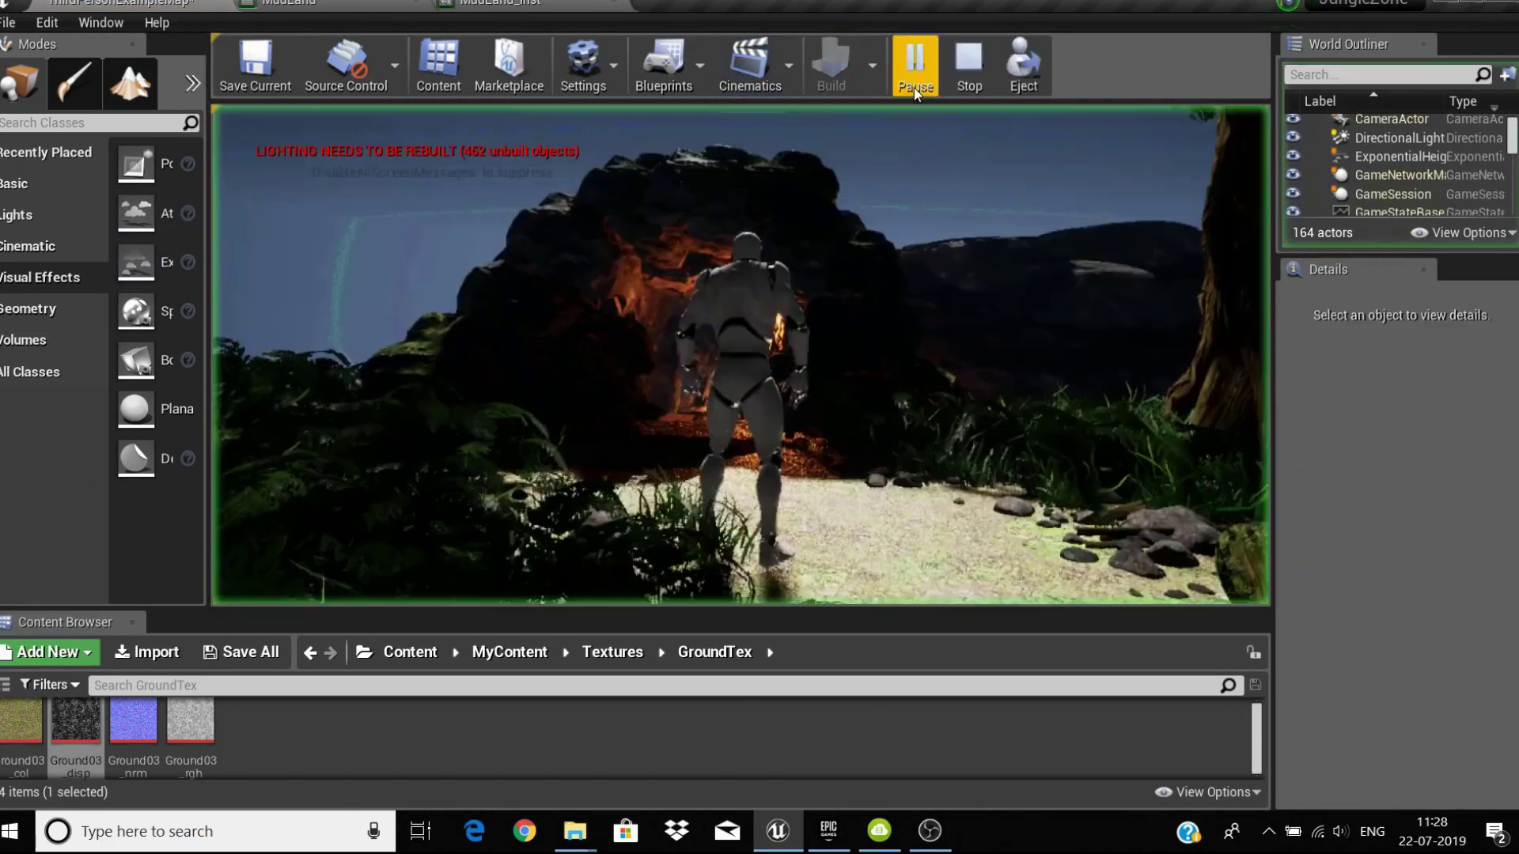
# Stop the play test, tilt the view toward the ground, and replay full screen with Alt+P
pyautogui.press('Escape')
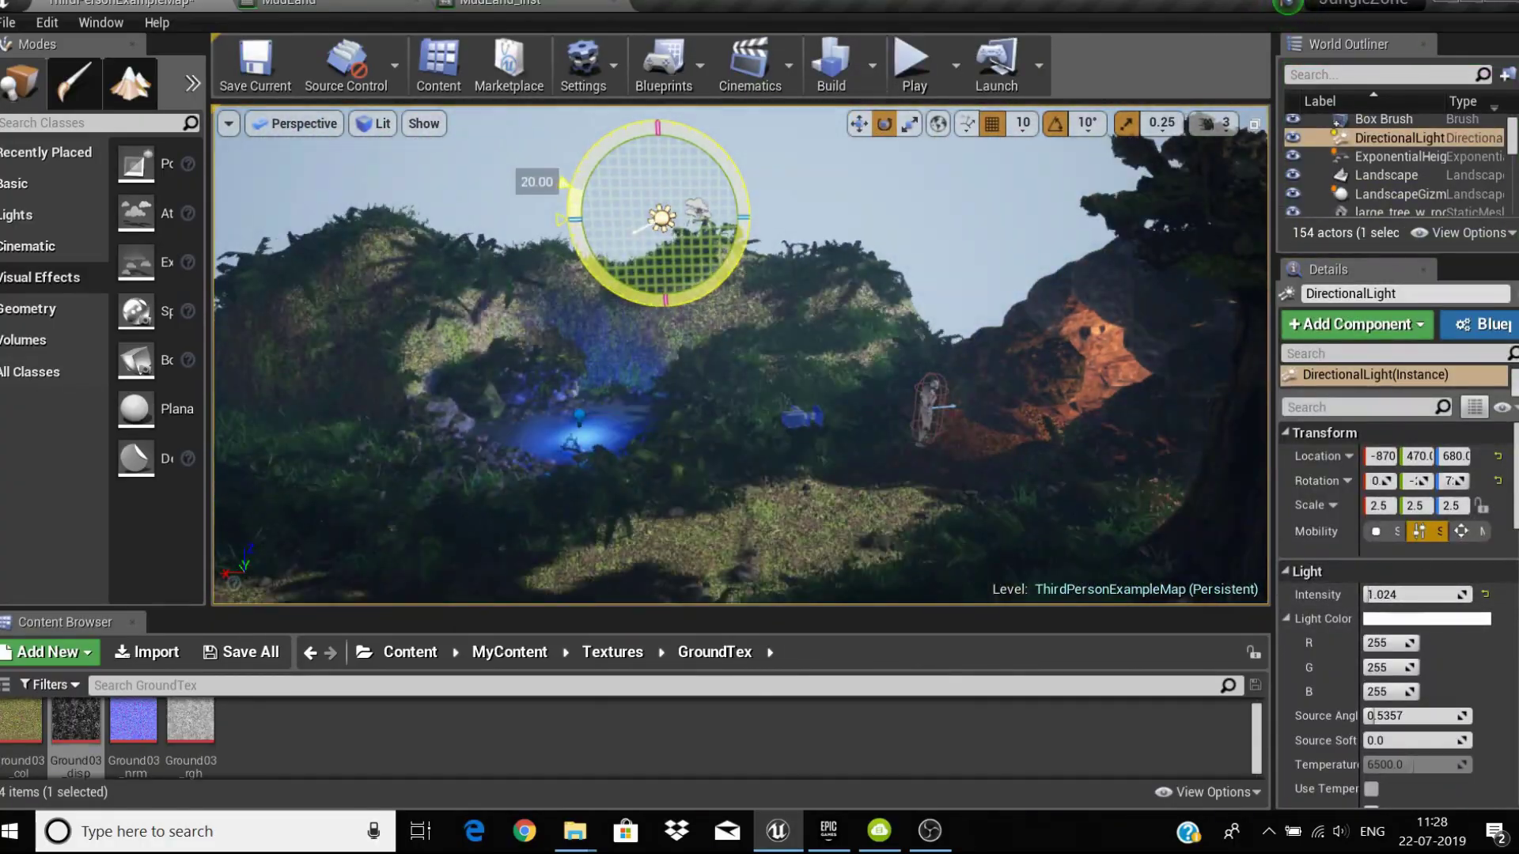
pyautogui.moveTo(741, 356)
pyautogui.mouseDown(button='right')
pyautogui.moveTo(740, 411)
pyautogui.moveTo(740, 332)
pyautogui.mouseUp(button='right')
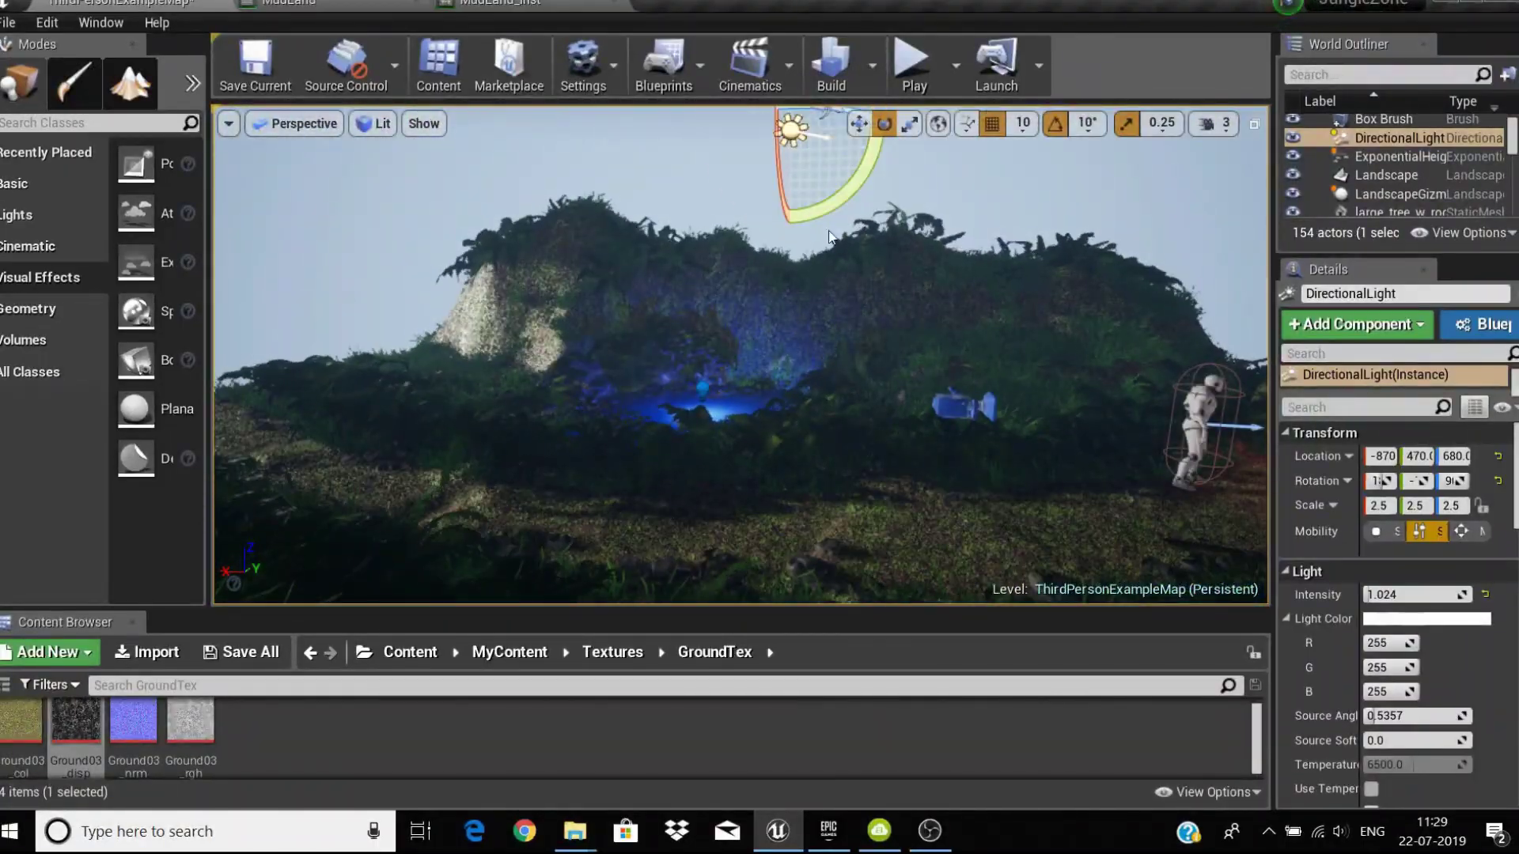
pyautogui.hotkey('alt', 'p')
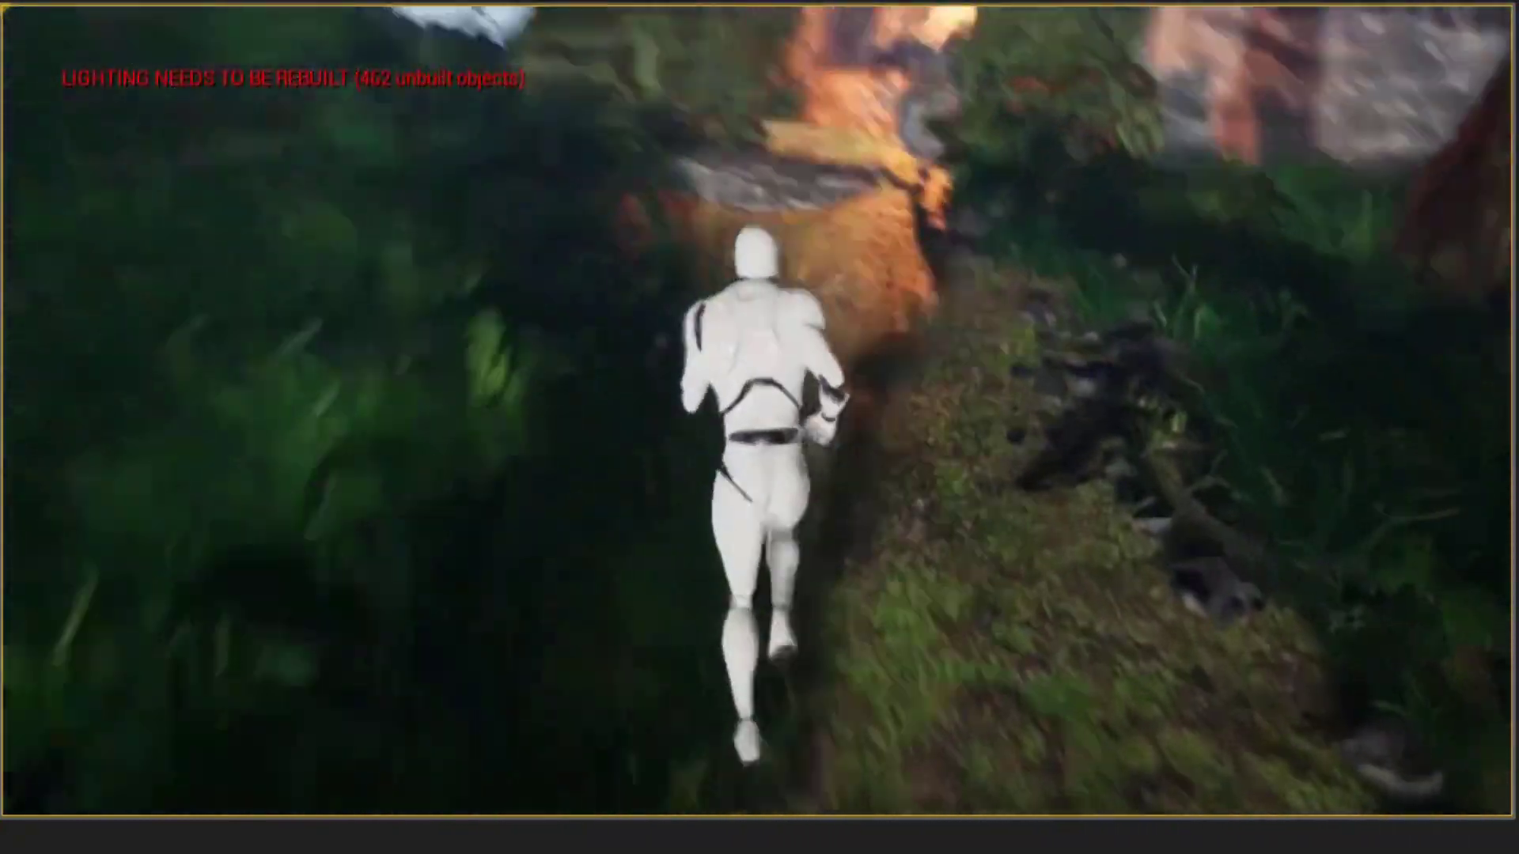
# End the Play in Editor session with Esc and return to editing the level
pyautogui.press('Escape')
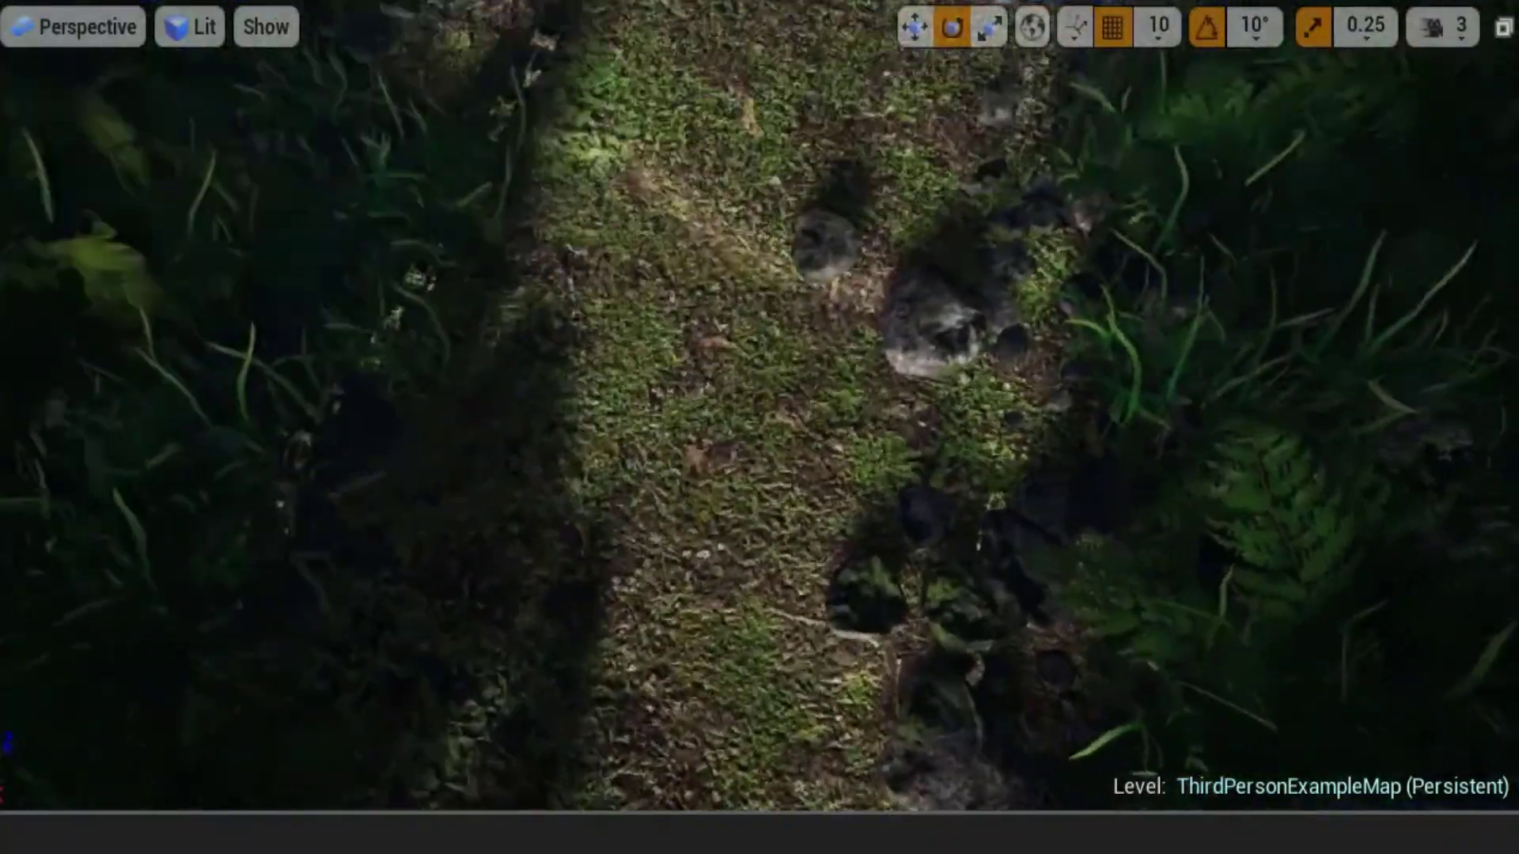